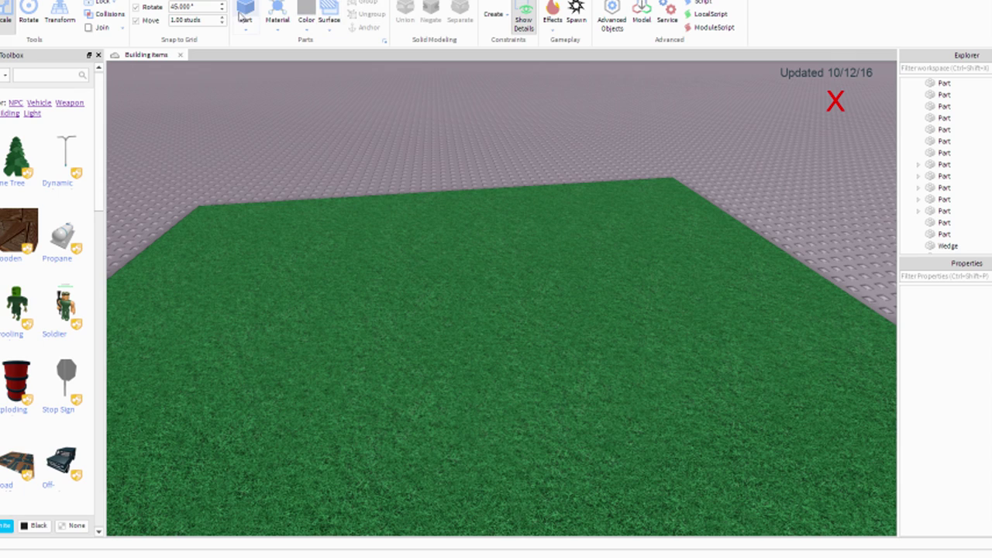
- Insert a wedge and a block and set them next to each other on the green base
{"action": "left_click", "coordinate": [245, 28]}
{"action": "left_click", "coordinate": [267, 70]}
{"action": "left_click_drag", "start_coordinate": [497, 271], "coordinate": [329, 246]}
{"action": "left_click_drag", "start_coordinate": [499, 289], "coordinate": [486, 242]}
{"action": "left_click", "coordinate": [408, 148]}
- Insert a cylinder and arrange it with the wedge near the far edge of the green base
{"action": "left_click", "coordinate": [244, 31]}
{"action": "left_click", "coordinate": [268, 82]}
{"action": "left_click_drag", "start_coordinate": [457, 285], "coordinate": [419, 264]}
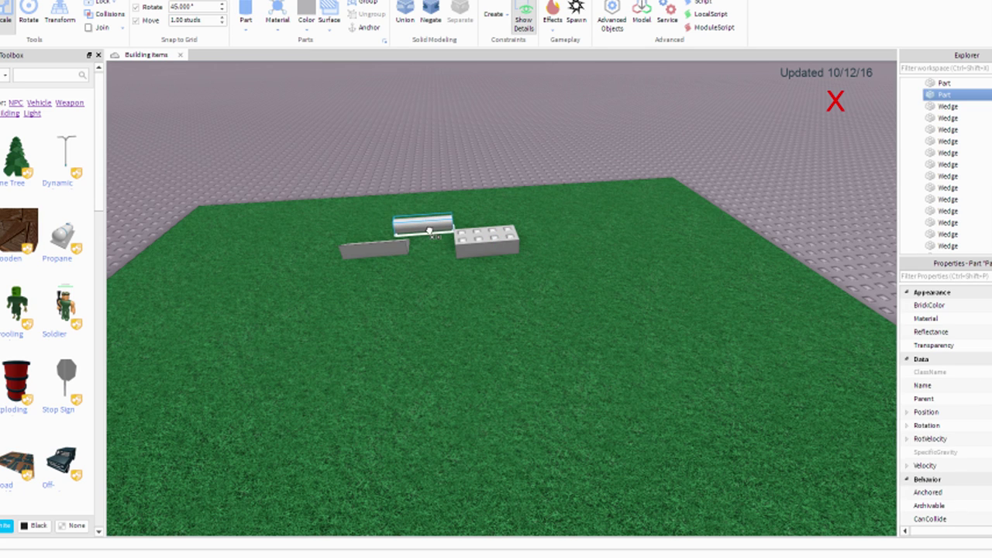
{"action": "left_click", "coordinate": [386, 224]}
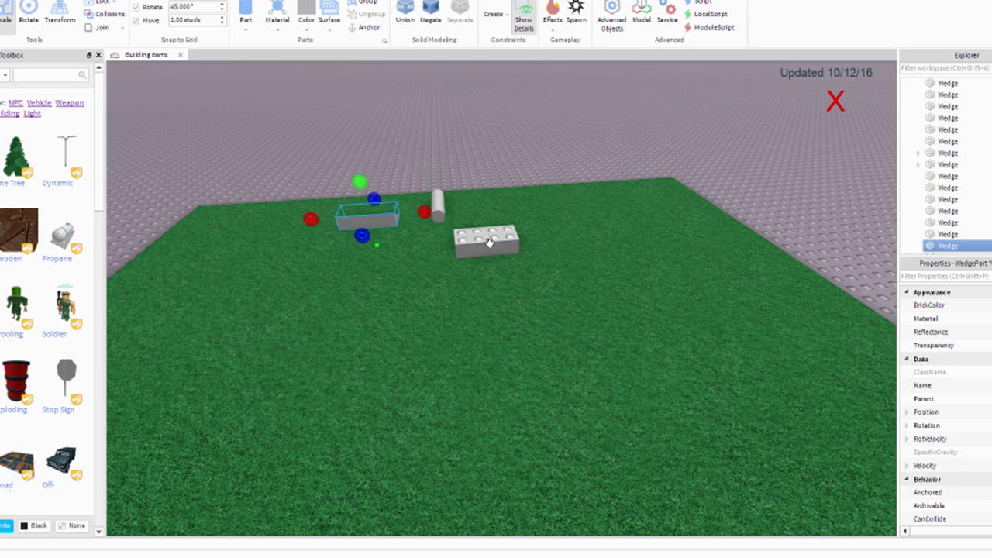
- Move the block to the middle of the base and scale it into a long, tall wall one stud thick
{"action": "left_click_drag", "start_coordinate": [489, 242], "coordinate": [398, 300]}
{"action": "right_click_drag", "start_coordinate": [399, 299], "coordinate": [560, 277]}
{"action": "key", "text": "ctrl+4"}
{"action": "left_click_drag", "start_coordinate": [560, 277], "coordinate": [487, 242]}
{"action": "right_click_drag", "start_coordinate": [487, 242], "coordinate": [671, 304]}
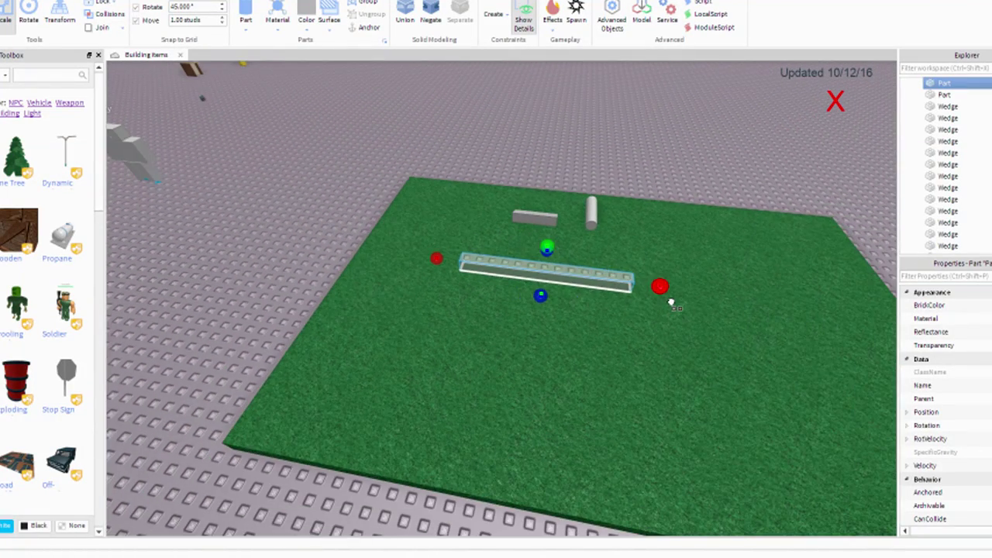
{"action": "left_click_drag", "start_coordinate": [548, 248], "coordinate": [575, 198]}
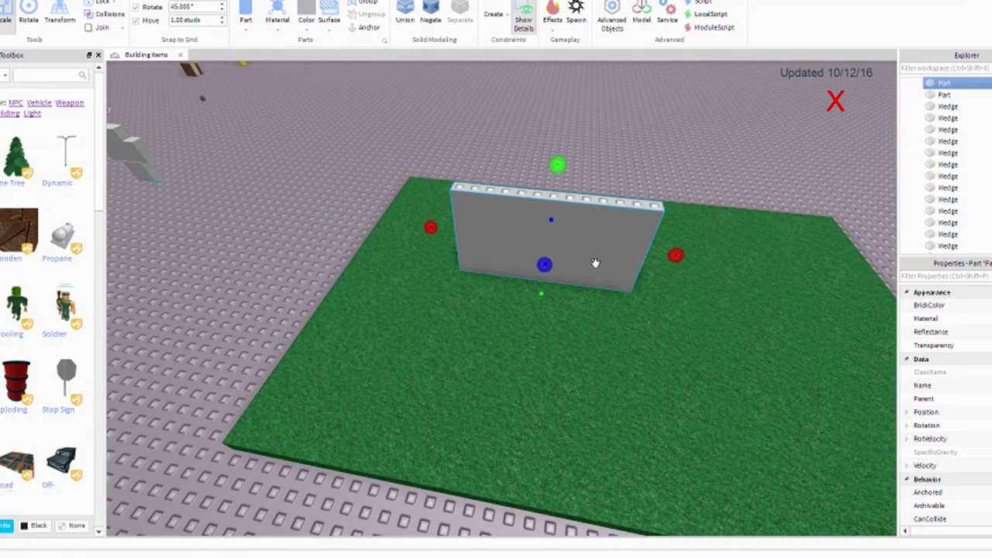
{"action": "left_click_drag", "start_coordinate": [692, 261], "coordinate": [763, 273]}
- Try the wedge against the wall's front face and rotate it to find the orientation that slopes along the wall
{"action": "right_click_drag", "start_coordinate": [624, 271], "coordinate": [509, 314]}
{"action": "left_click_drag", "start_coordinate": [481, 340], "coordinate": [530, 352]}
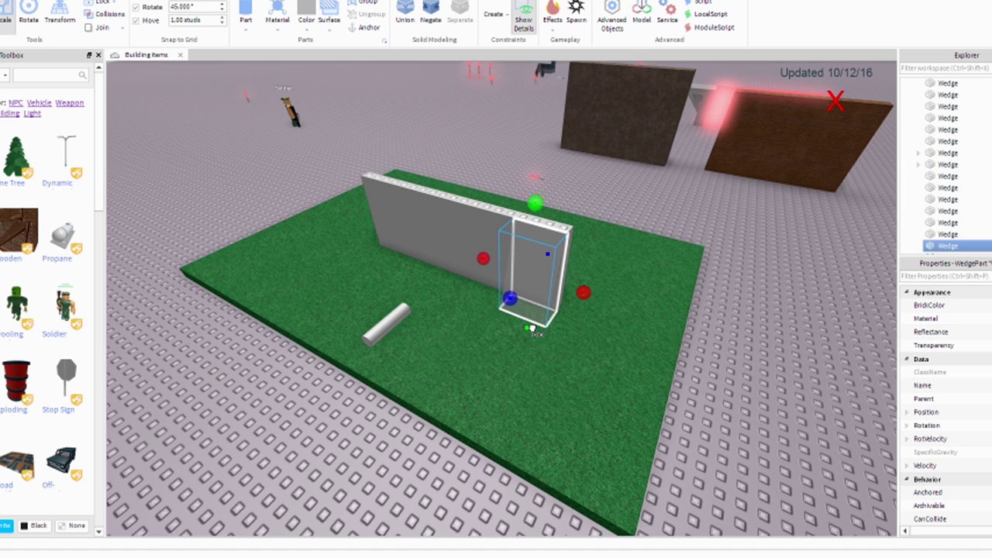
{"action": "left_click_drag", "start_coordinate": [526, 290], "coordinate": [492, 258]}
{"action": "key", "text": "r"}
{"action": "key", "text": "r"}
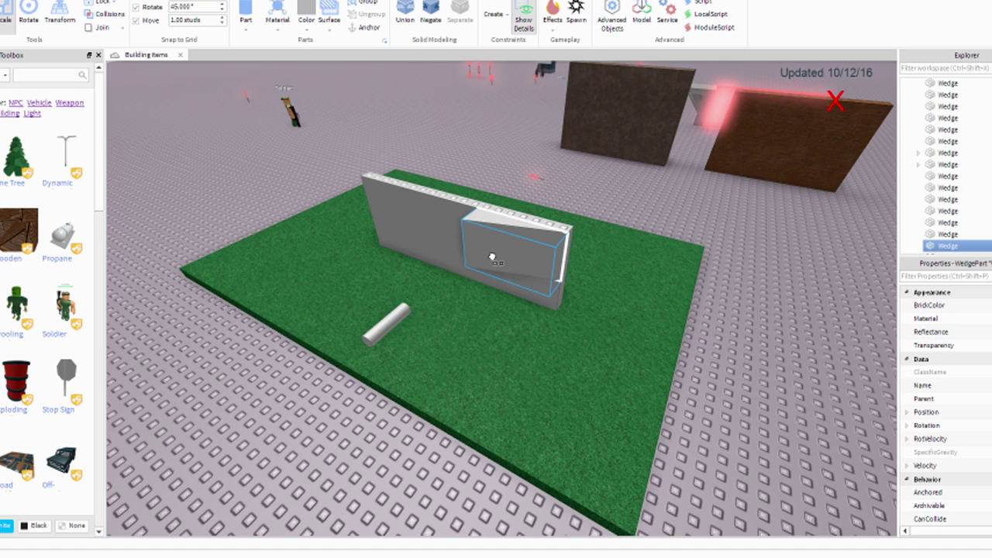
{"action": "left_click_drag", "start_coordinate": [491, 257], "coordinate": [460, 356]}
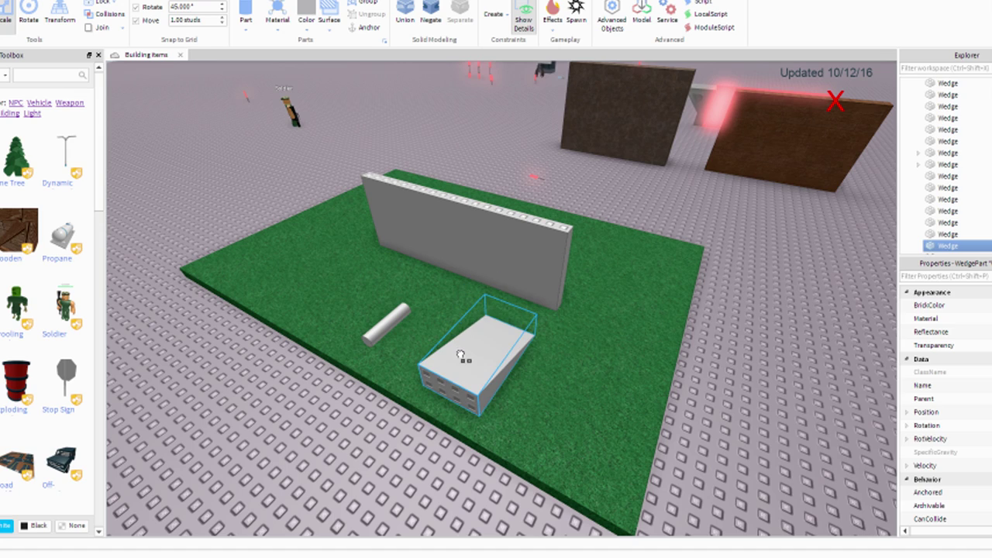
{"action": "left_click_drag", "start_coordinate": [522, 300], "coordinate": [470, 355]}
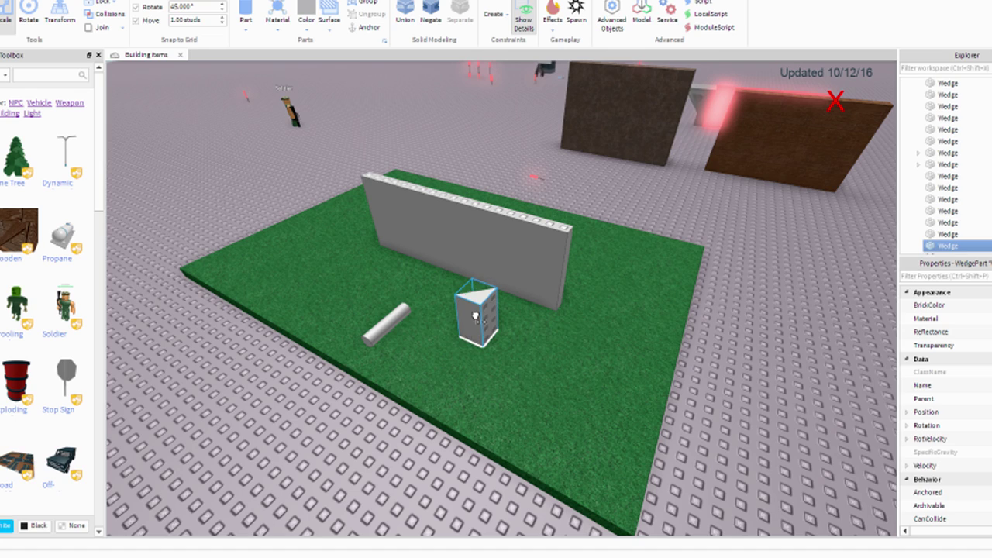
- Place the wedge at the end of the wall's front face and scale it to the wall's full height and length
{"action": "left_click_drag", "start_coordinate": [476, 315], "coordinate": [526, 316]}
{"action": "left_click_drag", "start_coordinate": [535, 270], "coordinate": [540, 204]}
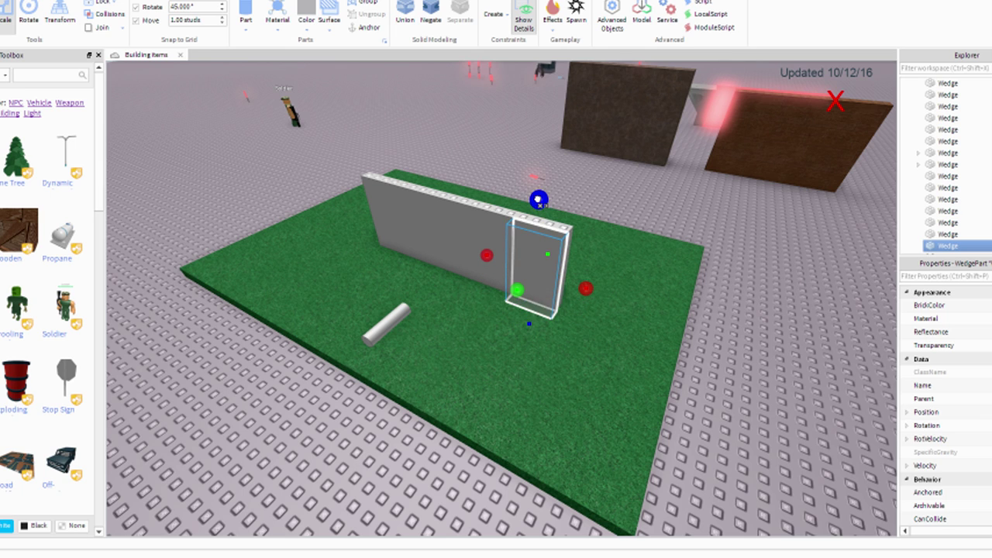
{"action": "left_click", "coordinate": [450, 237]}
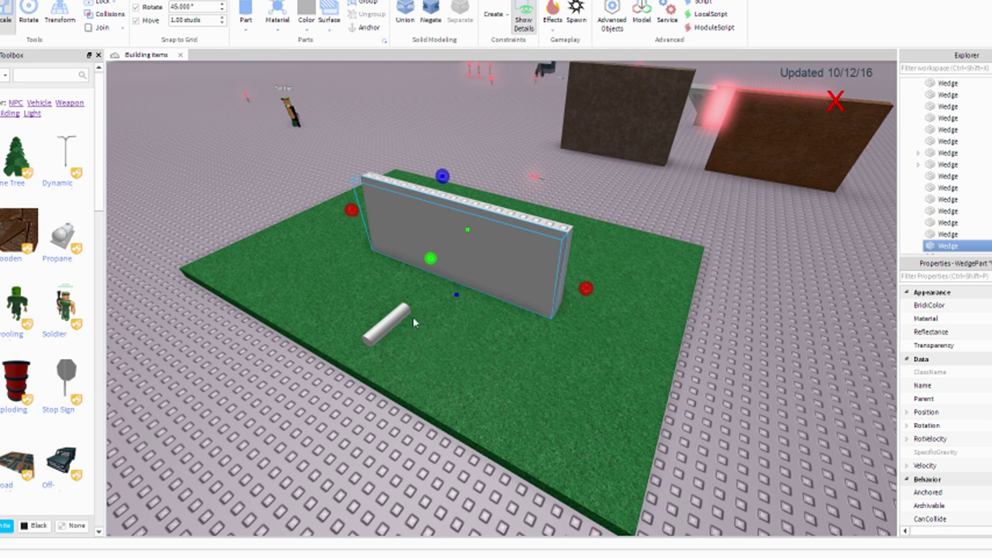
- Try deepening the wedge's base outwards and thickening the wall block
{"action": "left_click", "coordinate": [538, 398]}
{"action": "key", "text": "d"}
{"action": "right_click_drag", "start_coordinate": [537, 398], "coordinate": [536, 400]}
{"action": "right_click_drag", "start_coordinate": [471, 336], "coordinate": [536, 295]}
{"action": "left_click", "coordinate": [528, 266]}
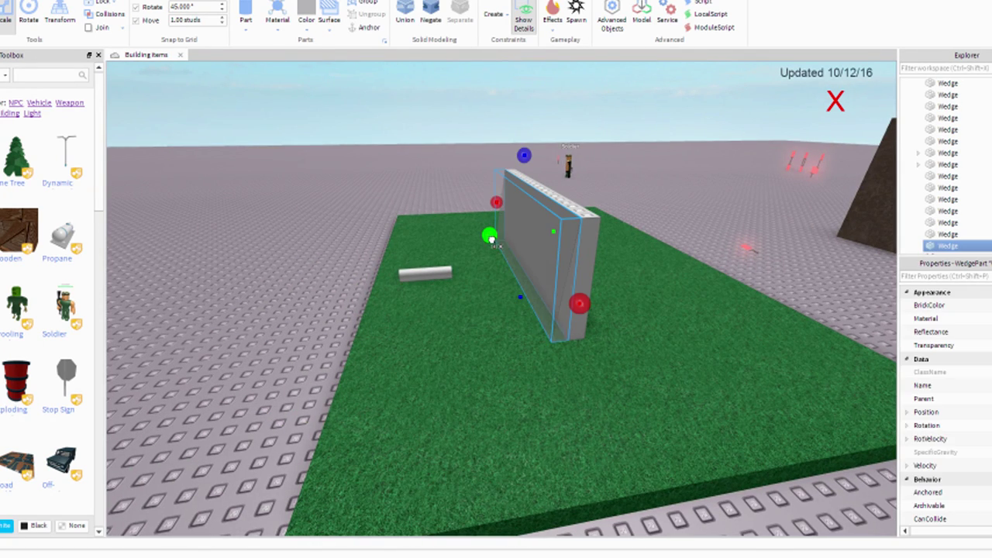
{"action": "left_click_drag", "start_coordinate": [484, 240], "coordinate": [489, 247]}
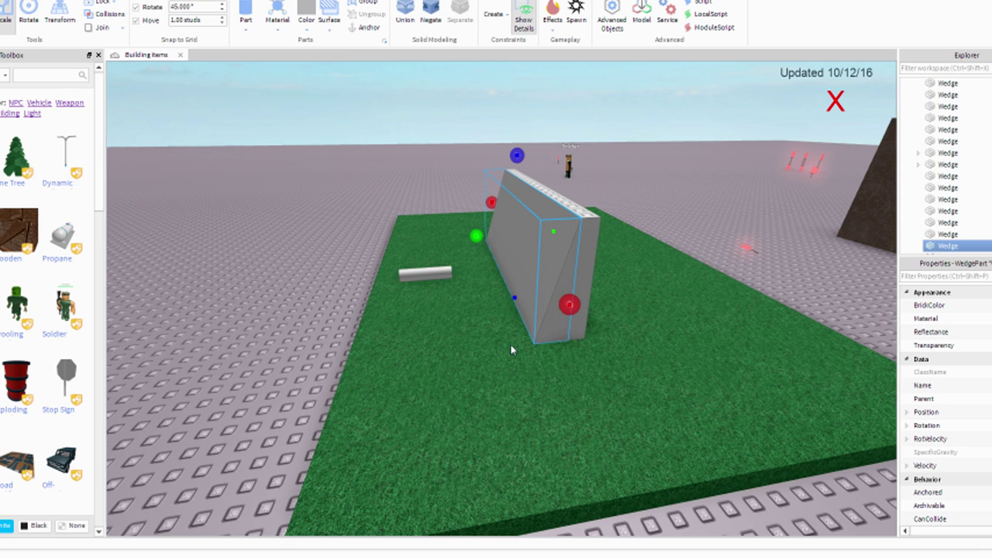
{"action": "left_click", "coordinate": [563, 359]}
{"action": "right_click_drag", "start_coordinate": [563, 358], "coordinate": [561, 356]}
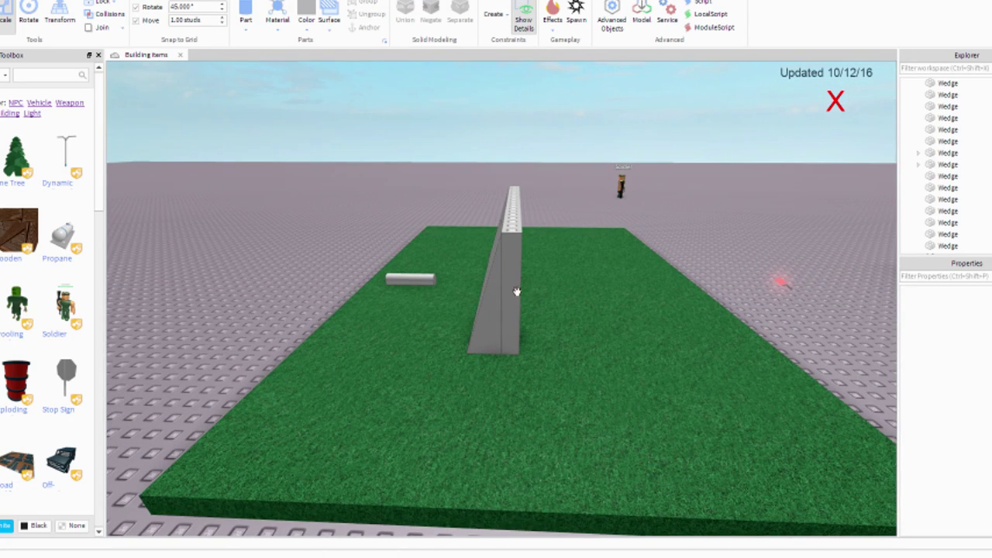
{"action": "left_click", "coordinate": [515, 290]}
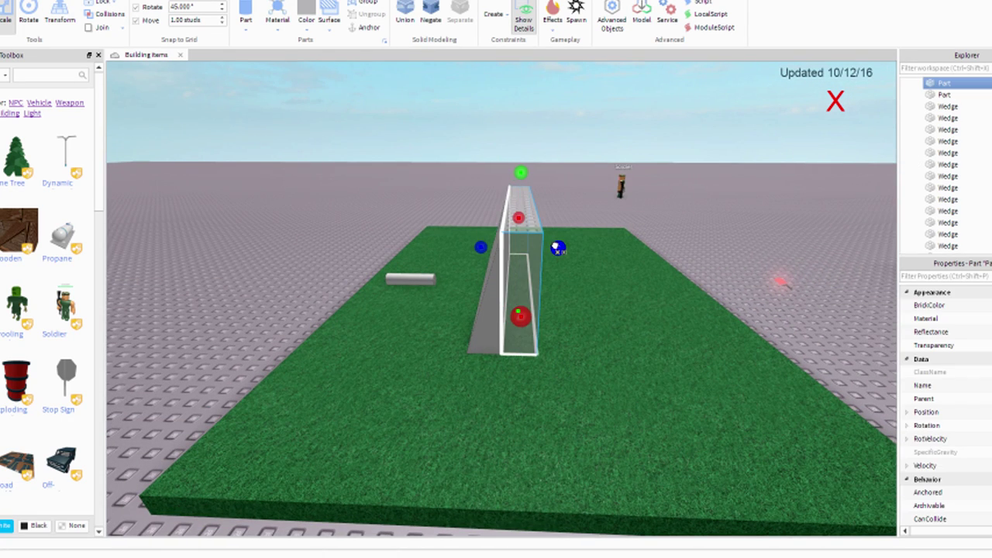
- Match the wedge's depth to the wall's thickness and place a mirrored copy on the wall's opposite face
{"action": "left_click", "coordinate": [485, 288]}
{"action": "left_click_drag", "start_coordinate": [459, 248], "coordinate": [497, 305]}
{"action": "right_click_drag", "start_coordinate": [483, 267], "coordinate": [707, 191]}
{"action": "left_click_drag", "start_coordinate": [708, 191], "coordinate": [586, 201]}
{"action": "left_click", "coordinate": [696, 130]}
- Select the wall and both wedges, rotate them upside down together and raise them above the base
{"action": "right_click_drag", "start_coordinate": [695, 131], "coordinate": [535, 310]}
{"action": "scroll", "coordinate": [534, 310], "scroll_direction": "up", "scroll_amount": 5}
{"action": "left_click", "coordinate": [477, 305]}
{"action": "left_click", "coordinate": [452, 322], "text": "ctrl"}
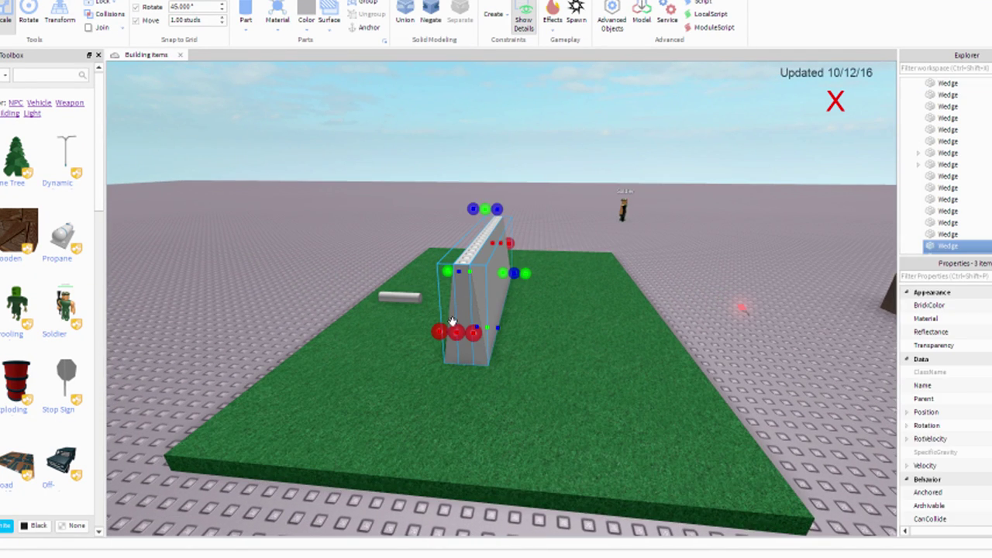
{"action": "left_click_drag", "start_coordinate": [468, 306], "coordinate": [516, 269]}
{"action": "key", "text": "r"}
{"action": "key", "text": "t"}
{"action": "key", "text": "r"}
{"action": "key", "text": "t"}
{"action": "key", "text": "t"}
{"action": "key", "text": "t"}
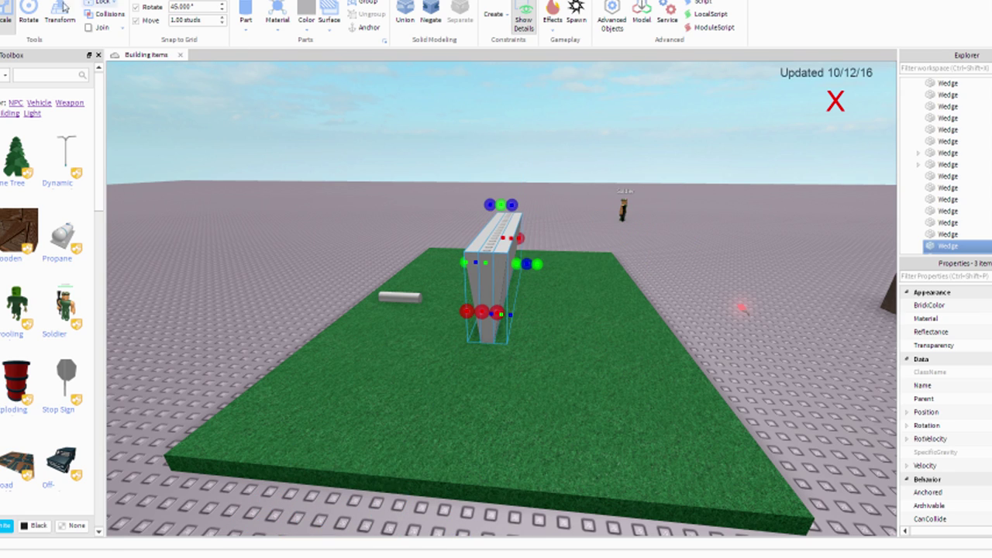
{"action": "key", "text": "ctrl+r"}
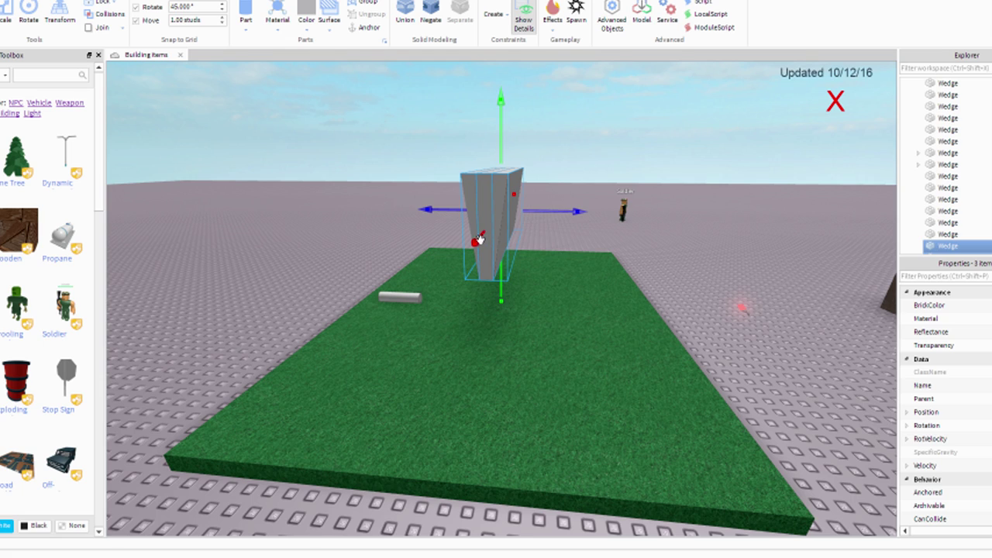
- Move the soldier model farther from the build, towards the glowing red objects
{"action": "left_click", "coordinate": [623, 202]}
{"action": "left_click", "coordinate": [623, 204]}
{"action": "left_click_drag", "start_coordinate": [623, 203], "coordinate": [849, 215]}
{"action": "left_click", "coordinate": [625, 188]}
{"action": "left_click", "coordinate": [630, 215]}
{"action": "left_click", "coordinate": [613, 230]}
- Move the cylinder onto the flat top of the tapered body and align it lengthwise
{"action": "right_click_drag", "start_coordinate": [614, 229], "coordinate": [548, 274]}
{"action": "left_click_drag", "start_coordinate": [515, 348], "coordinate": [496, 325]}
{"action": "right_click_drag", "start_coordinate": [496, 326], "coordinate": [465, 330]}
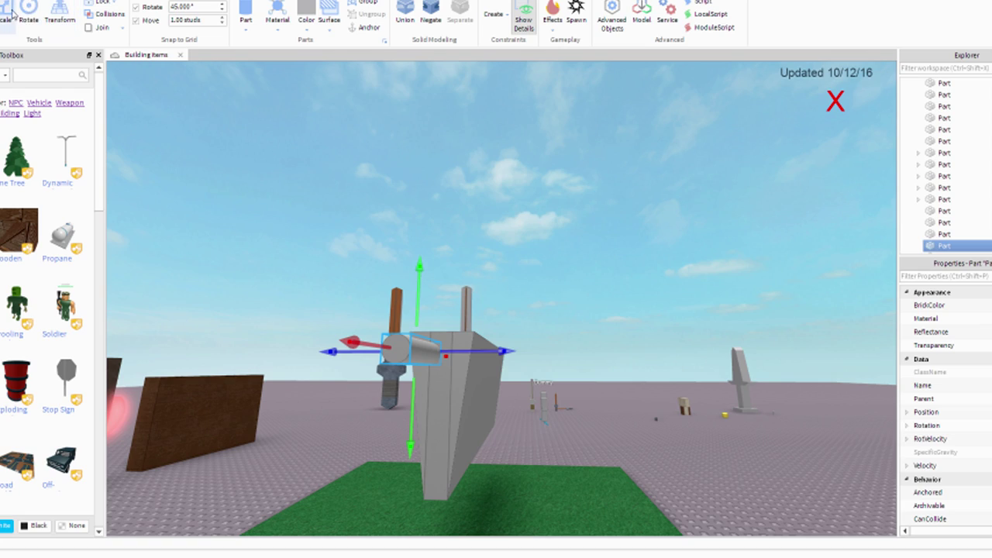
{"action": "key", "text": "ctrl+3"}
{"action": "key", "text": "f"}
{"action": "left_click_drag", "start_coordinate": [480, 243], "coordinate": [567, 145]}
{"action": "key", "text": "f"}
{"action": "scroll", "coordinate": [581, 162], "scroll_direction": "down", "scroll_amount": 5}
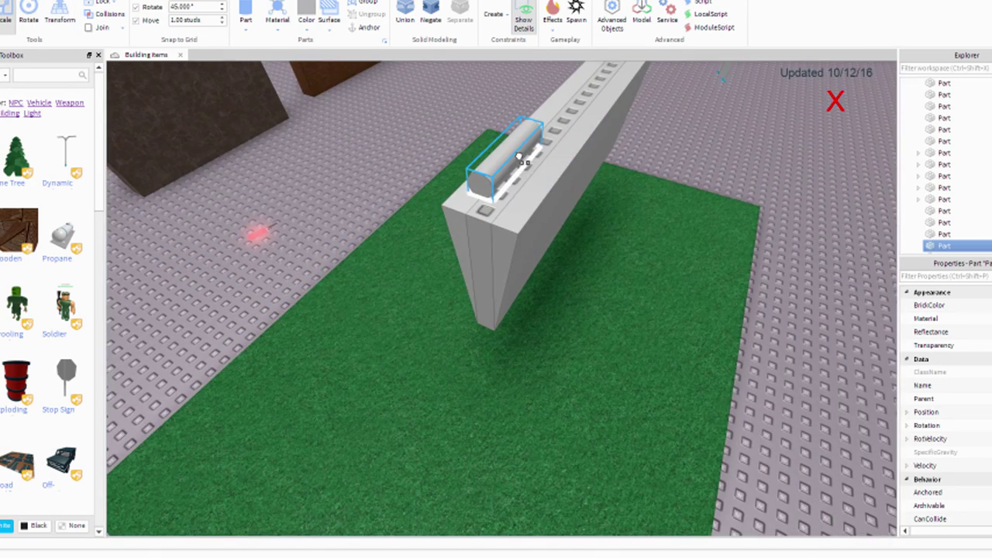
- Stretch the cylinder along the full length of the body and enlarge its diameter to the body's top width
{"action": "right_click_drag", "start_coordinate": [534, 172], "coordinate": [476, 274]}
{"action": "left_click_drag", "start_coordinate": [598, 235], "coordinate": [617, 230]}
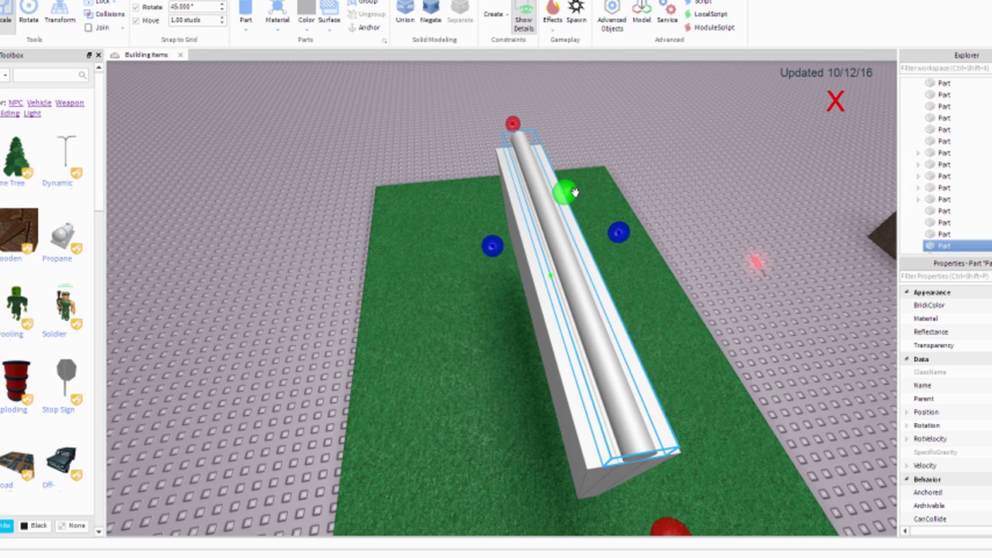
{"action": "left_click_drag", "start_coordinate": [561, 191], "coordinate": [570, 180]}
{"action": "left_click_drag", "start_coordinate": [623, 225], "coordinate": [643, 223]}
{"action": "left_click_drag", "start_coordinate": [582, 169], "coordinate": [584, 147]}
{"action": "right_click_drag", "start_coordinate": [589, 186], "coordinate": [512, 202]}
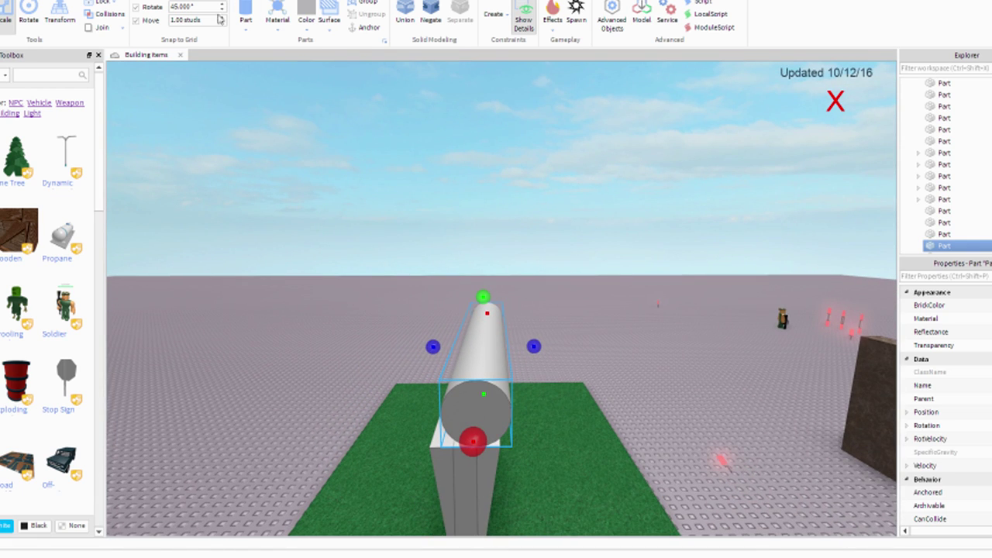
- Set move snapping to 0 studs, centre the cylinder over the body and sink it to form a rounded top
{"action": "key", "text": "ctrl+2"}
{"action": "key", "text": "f"}
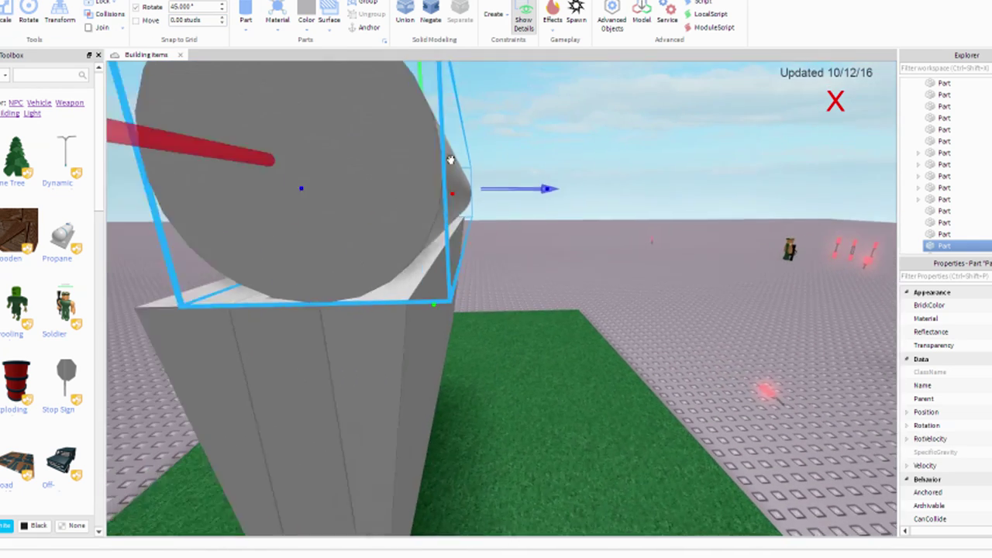
{"action": "left_click_drag", "start_coordinate": [429, 152], "coordinate": [423, 177]}
{"action": "right_click_drag", "start_coordinate": [423, 177], "coordinate": [510, 251]}
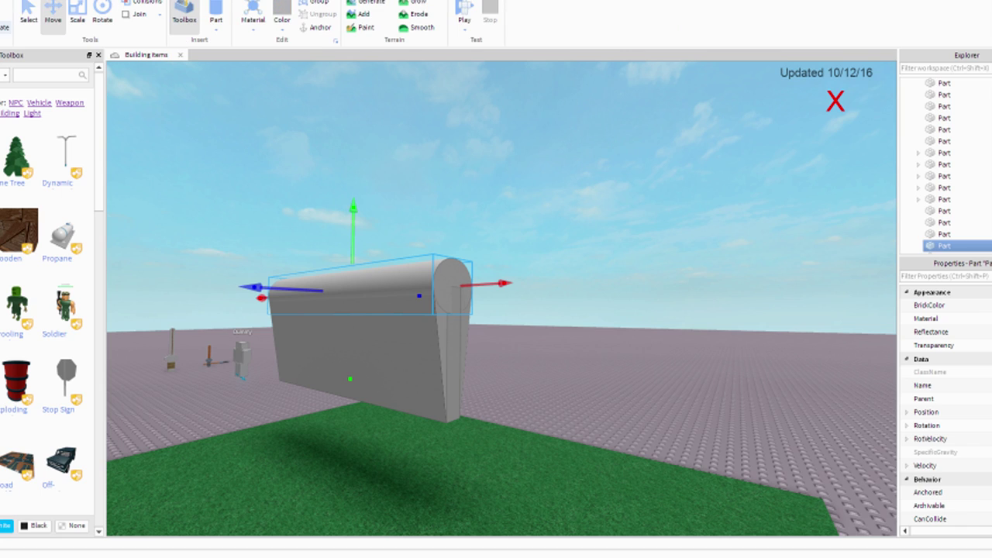
- Duplicate the cylinder and slide the copy lengthwise so it extends past the end of the body
{"action": "scroll", "coordinate": [72, 10], "scroll_direction": "down", "scroll_amount": 1}
{"action": "scroll", "coordinate": [103, 5], "scroll_direction": "up", "scroll_amount": 1}
{"action": "left_click_drag", "start_coordinate": [469, 282], "coordinate": [791, 302]}
{"action": "left_click", "coordinate": [749, 333]}
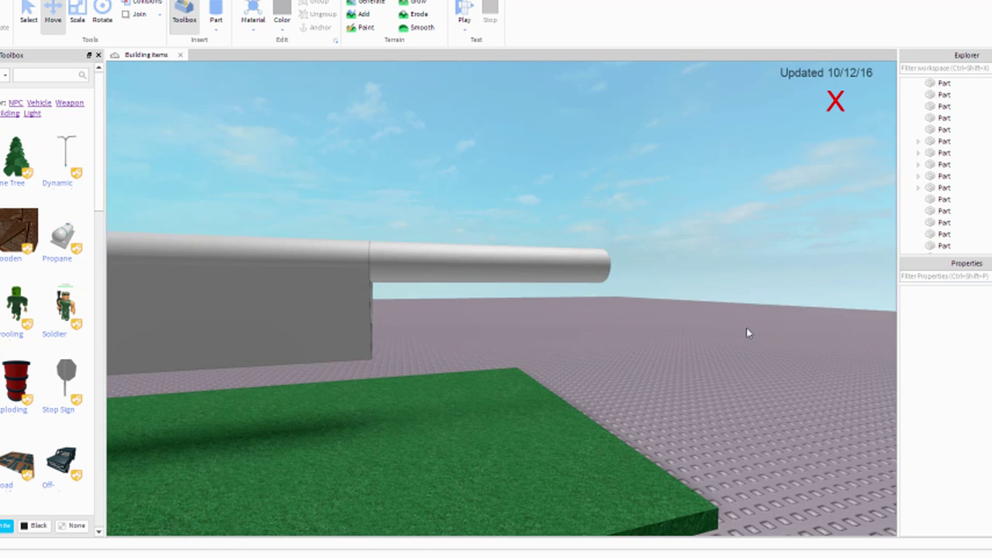
{"action": "left_click", "coordinate": [558, 264]}
{"action": "left_click", "coordinate": [569, 362]}
{"action": "scroll", "coordinate": [565, 359], "scroll_direction": "up", "scroll_amount": 6}
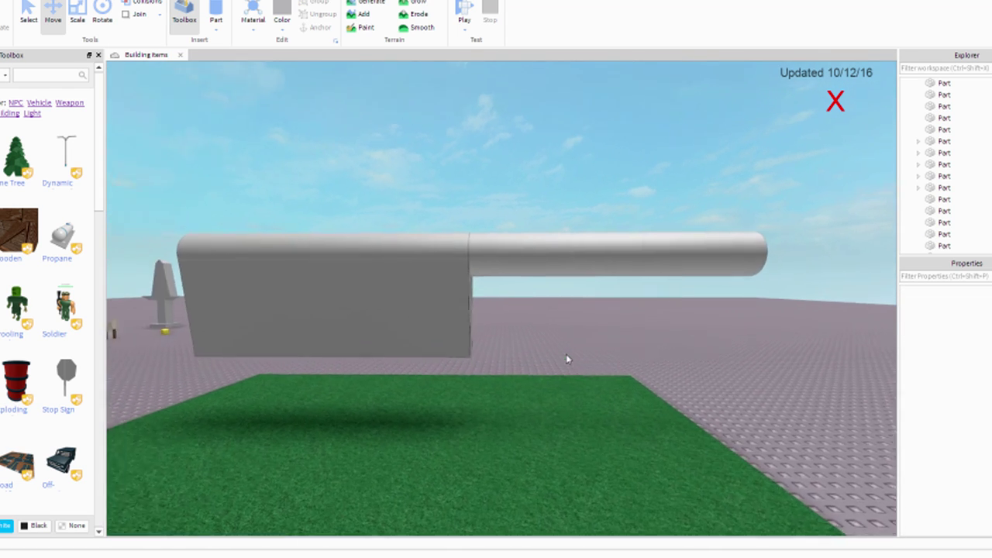
- Insert a block and place it against the lower edge of the body's sloped side
{"action": "scroll", "coordinate": [519, 349], "scroll_direction": "down", "scroll_amount": 5}
{"action": "right_click_drag", "start_coordinate": [519, 349], "coordinate": [520, 349]}
{"action": "scroll", "coordinate": [520, 351], "scroll_direction": "up", "scroll_amount": 3}
{"action": "left_click", "coordinate": [216, 29]}
{"action": "left_click", "coordinate": [231, 44]}
{"action": "left_click_drag", "start_coordinate": [498, 279], "coordinate": [453, 270]}
{"action": "scroll", "coordinate": [452, 267], "scroll_direction": "up", "scroll_amount": 2}
{"action": "right_click_drag", "start_coordinate": [524, 295], "coordinate": [524, 296]}
{"action": "key", "text": "ctrl+3"}
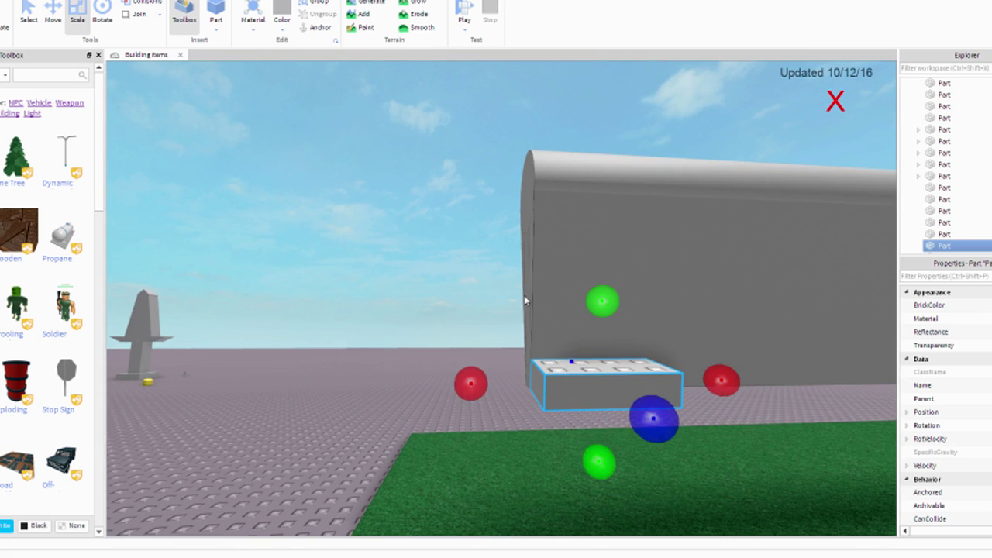
- Align the block with the body's end and scale it to the body's length and above the rounded top
{"action": "left_click_drag", "start_coordinate": [572, 312], "coordinate": [536, 305]}
{"action": "right_click_drag", "start_coordinate": [544, 270], "coordinate": [544, 270]}
{"action": "left_click_drag", "start_coordinate": [565, 253], "coordinate": [749, 281]}
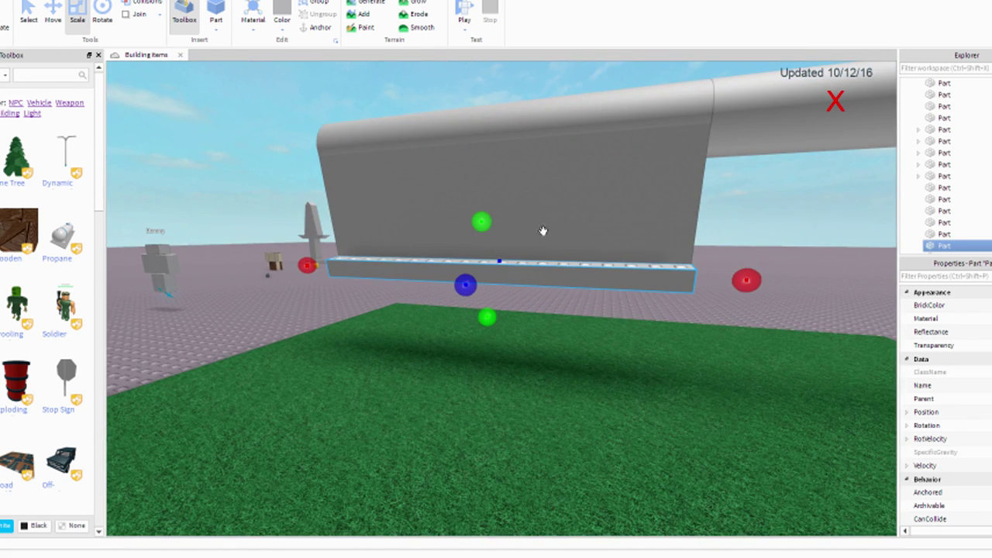
{"action": "right_click_drag", "start_coordinate": [484, 223], "coordinate": [470, 167]}
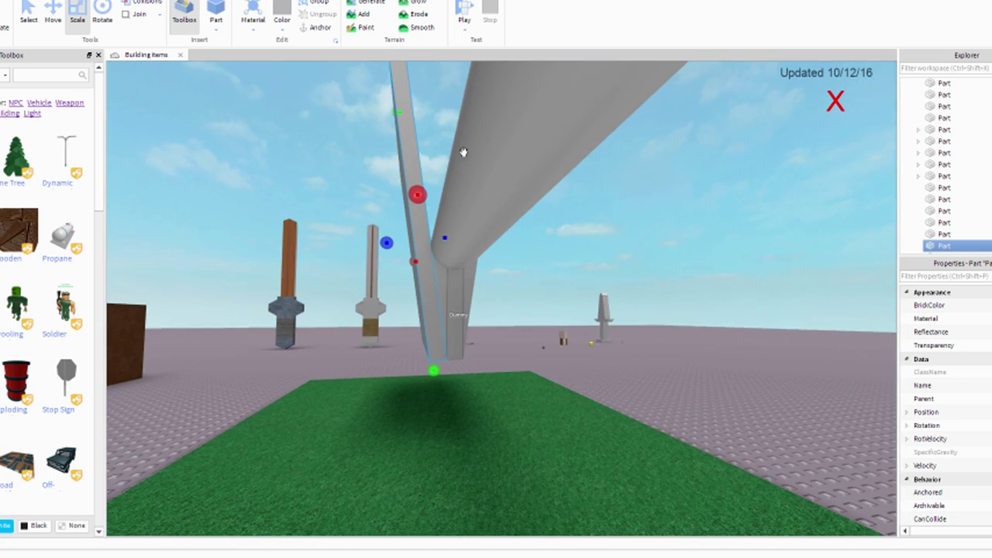
{"action": "left_click_drag", "start_coordinate": [396, 106], "coordinate": [411, 200]}
{"action": "right_click_drag", "start_coordinate": [413, 226], "coordinate": [463, 374]}
- Add a second block on the body's opposite sloped side and scale it to the same length and height
{"action": "left_click", "coordinate": [524, 308]}
{"action": "left_click", "coordinate": [216, 11]}
{"action": "left_click_drag", "start_coordinate": [540, 385], "coordinate": [669, 377]}
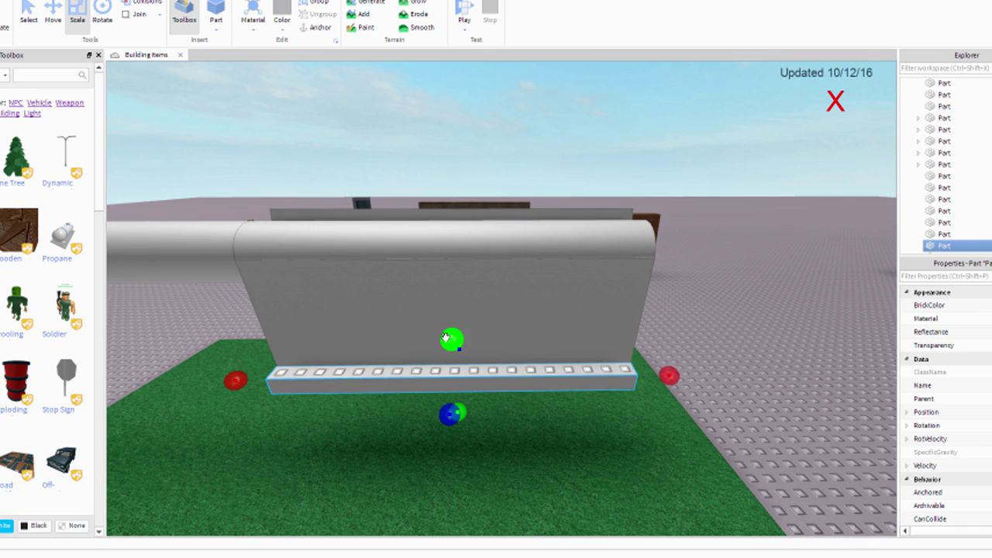
{"action": "left_click_drag", "start_coordinate": [446, 338], "coordinate": [436, 141]}
{"action": "right_click_drag", "start_coordinate": [437, 141], "coordinate": [439, 183]}
- Negate both side blocks and union them with the rounded-top cylinder to trim it flush with the sloped sides
{"action": "left_click_drag", "start_coordinate": [440, 184], "coordinate": [497, 246]}
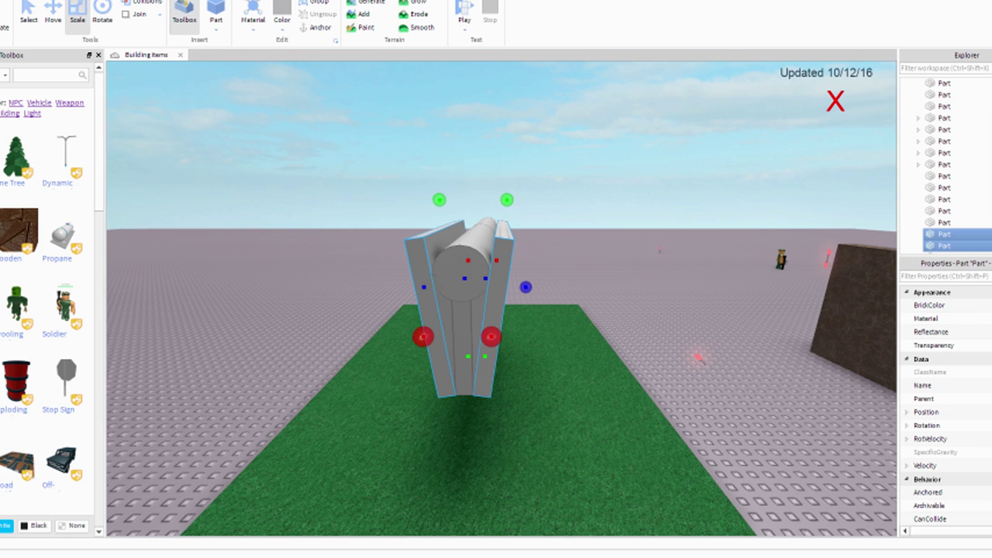
{"action": "left_click", "coordinate": [430, 14]}
{"action": "scroll", "coordinate": [543, 232], "scroll_direction": "up", "scroll_amount": 2}
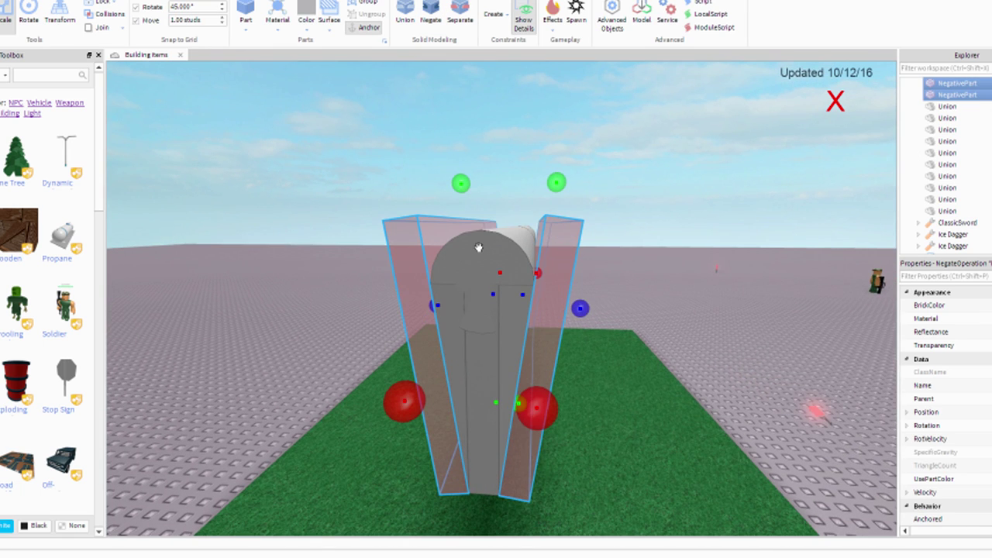
{"action": "left_click", "coordinate": [478, 247], "text": "shift"}
{"action": "key", "text": "ctrl+shift+g"}
{"action": "left_click", "coordinate": [643, 293]}
{"action": "scroll", "coordinate": [647, 304], "scroll_direction": "up", "scroll_amount": 5}
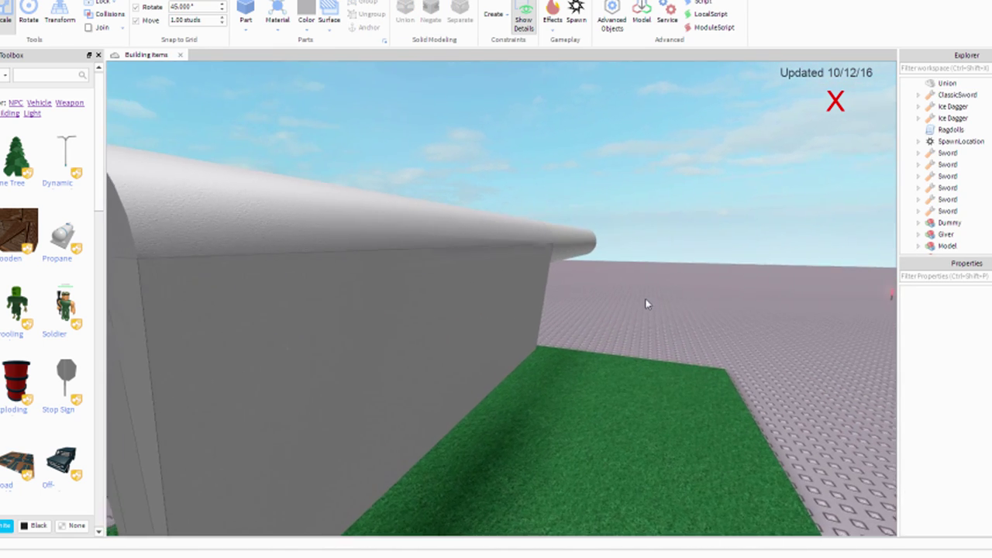
- Insert a wedge and place it against the underside of the body's narrow lower edge
{"action": "right_click_drag", "start_coordinate": [647, 304], "coordinate": [562, 303]}
{"action": "left_click", "coordinate": [242, 29]}
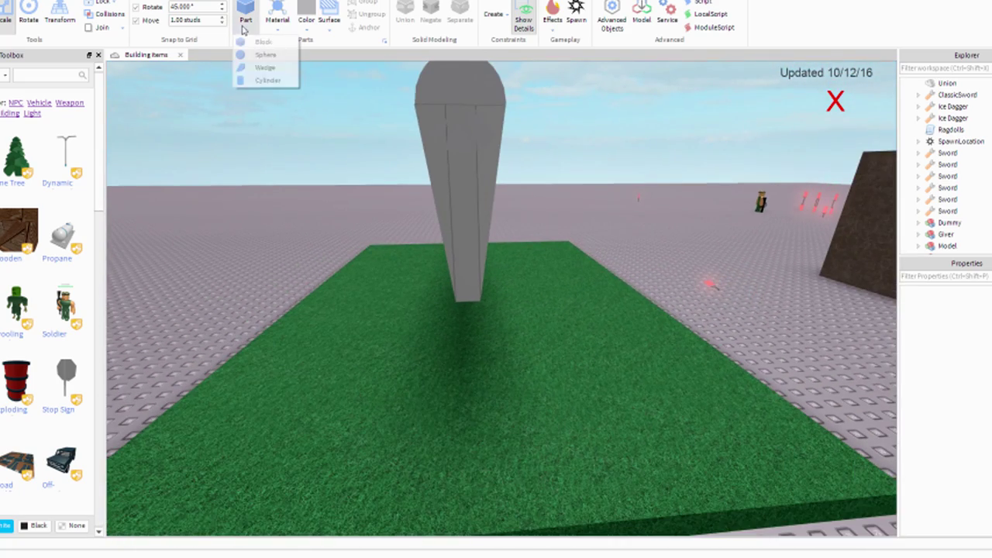
{"action": "left_click", "coordinate": [264, 68]}
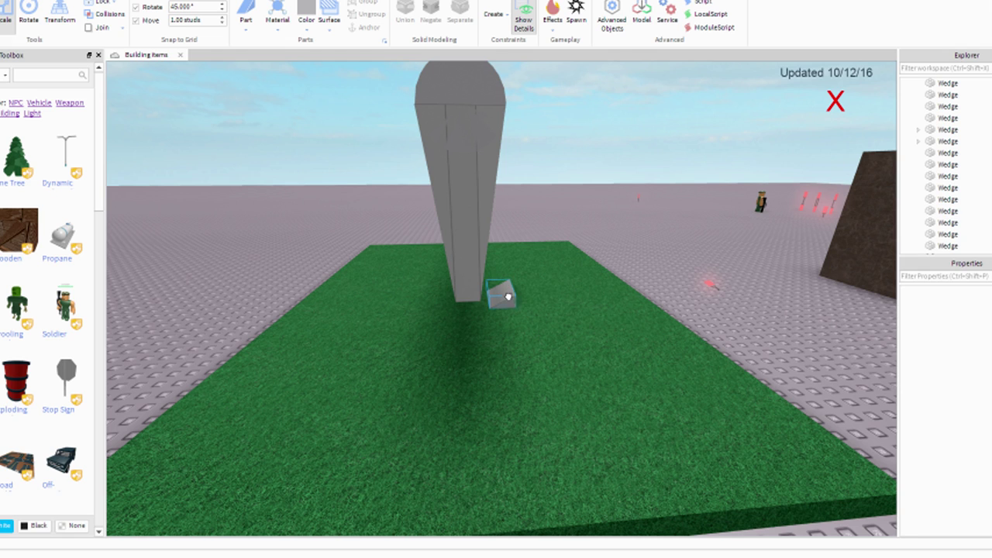
{"action": "left_click_drag", "start_coordinate": [527, 332], "coordinate": [498, 271]}
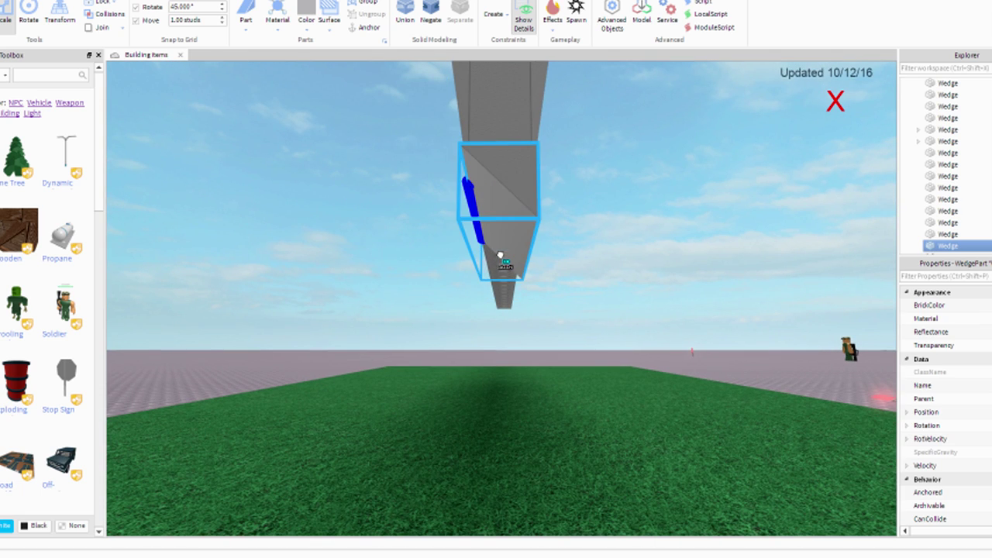
- Set the movement snap to 0.50 studs and scale the wedge down to half the width of the body's lower edge
{"action": "key", "text": "ctrl+4"}
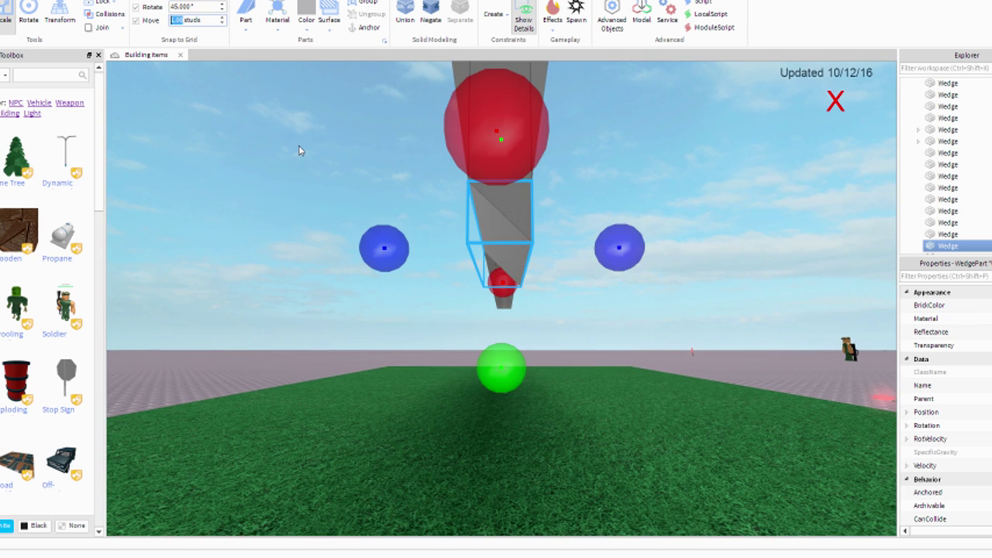
{"action": "left_click_drag", "start_coordinate": [619, 248], "coordinate": [595, 256]}
{"action": "right_click_drag", "start_coordinate": [565, 338], "coordinate": [567, 339]}
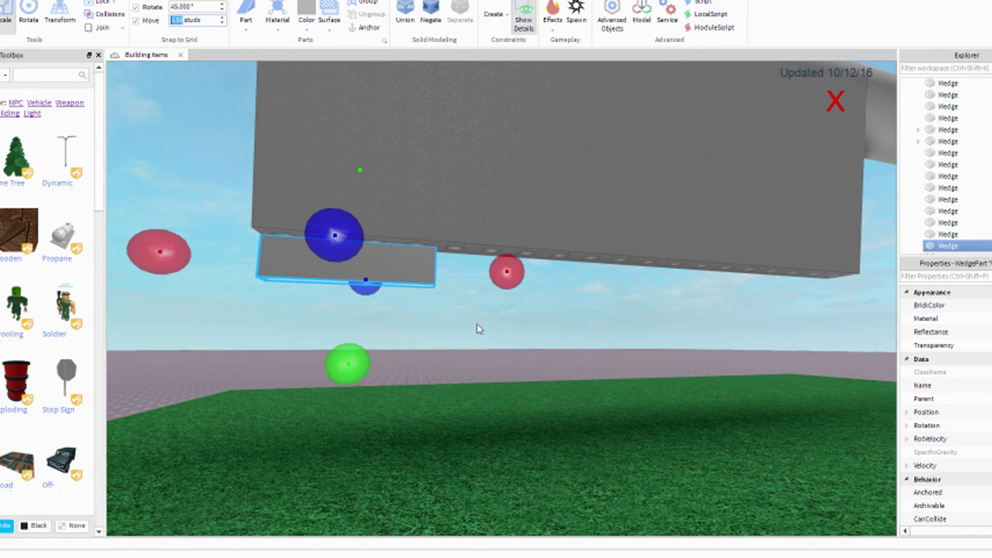
{"action": "right_click_drag", "start_coordinate": [477, 329], "coordinate": [489, 295]}
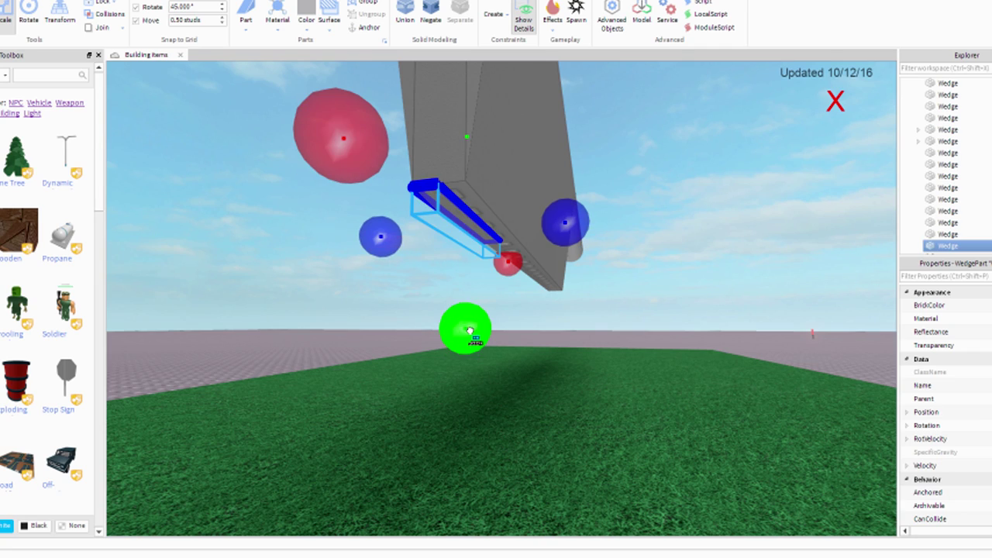
- Set the movement snap to 1.00 studs and lengthen the wedge along the whole underside of the body
{"action": "left_click", "coordinate": [551, 338]}
{"action": "left_click", "coordinate": [457, 223]}
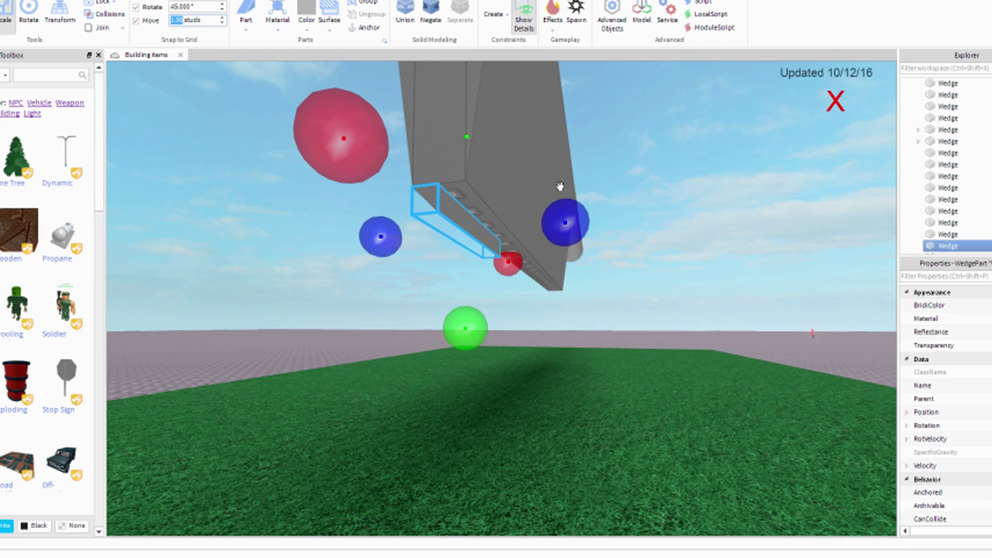
{"action": "right_click_drag", "start_coordinate": [513, 267], "coordinate": [470, 318]}
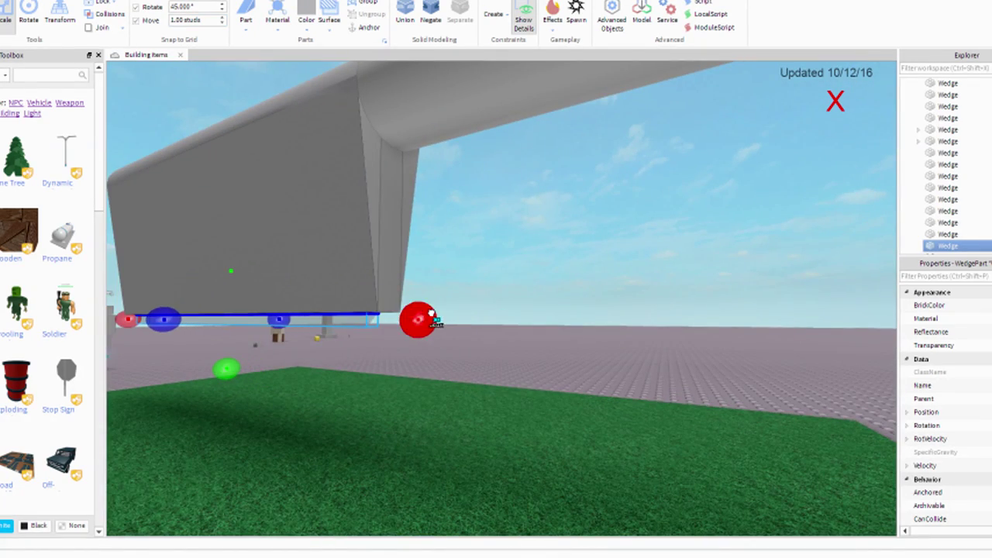
{"action": "left_click_drag", "start_coordinate": [418, 323], "coordinate": [447, 323]}
{"action": "left_click", "coordinate": [514, 301]}
{"action": "scroll", "coordinate": [518, 295], "scroll_direction": "up", "scroll_amount": 5}
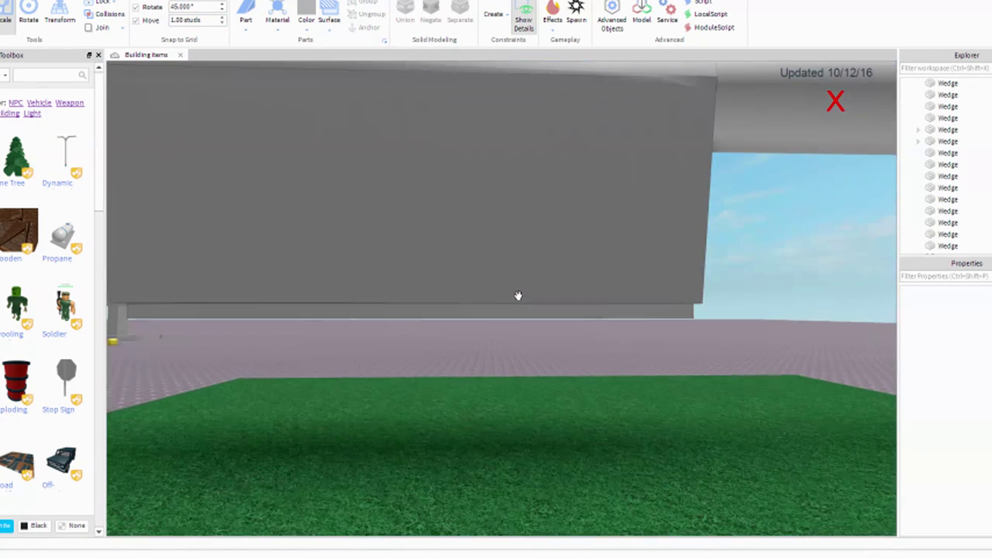
- Reflect the underside wedge across the body's centre to form the other half of the sharpened edge
{"action": "left_click", "coordinate": [348, 304]}
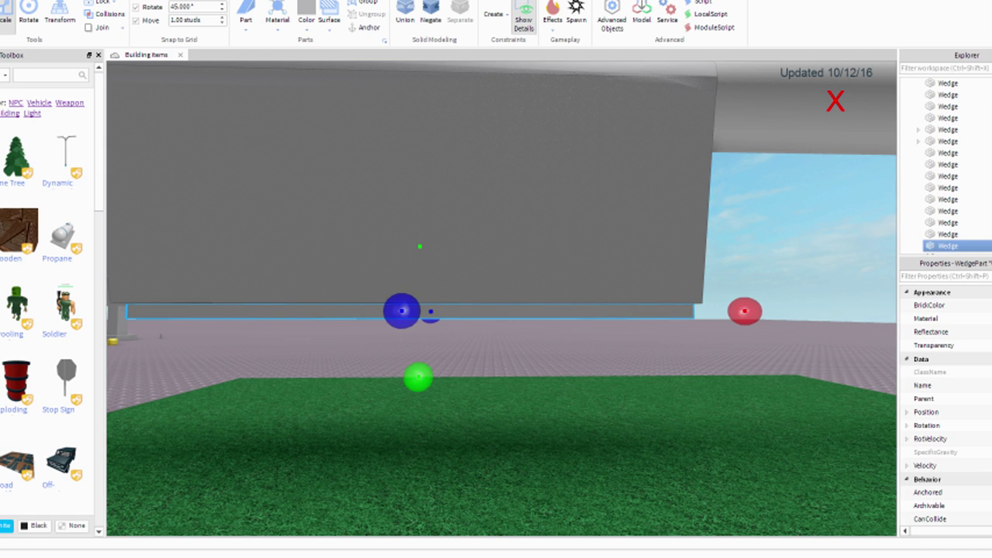
{"action": "left_click", "coordinate": [79, 2]}
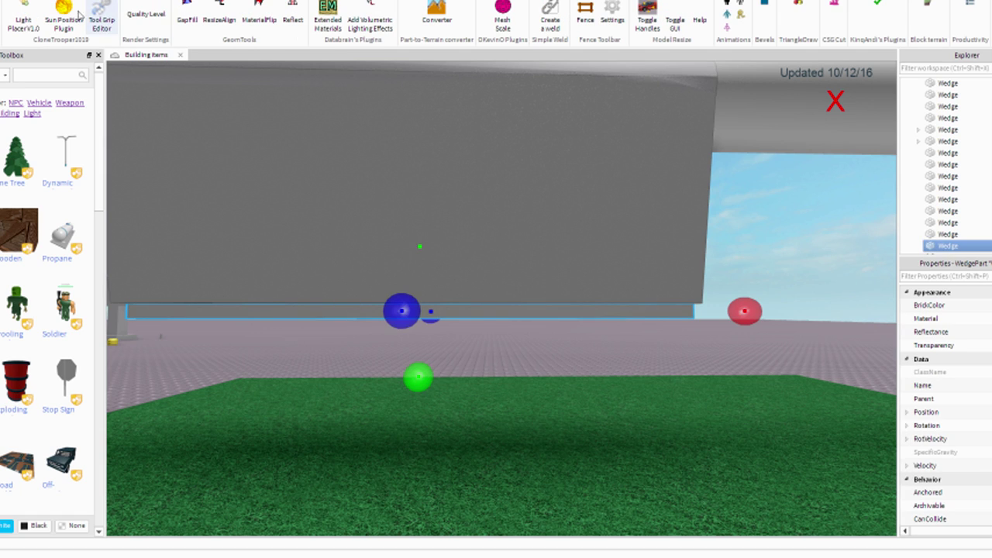
{"action": "left_click", "coordinate": [277, 13]}
{"action": "left_click", "coordinate": [537, 300]}
{"action": "right_click_drag", "start_coordinate": [538, 299], "coordinate": [554, 303]}
{"action": "left_click", "coordinate": [386, 255]}
{"action": "right_click_drag", "start_coordinate": [385, 255], "coordinate": [386, 255]}
- Select all parts of the tapered body without the protruding cylinder and union them
{"action": "scroll", "coordinate": [385, 255], "scroll_direction": "down", "scroll_amount": 5}
{"action": "scroll", "coordinate": [603, 330], "scroll_direction": "down", "scroll_amount": 2}
{"action": "right_click_drag", "start_coordinate": [602, 331], "coordinate": [602, 330]}
{"action": "scroll", "coordinate": [602, 331], "scroll_direction": "down", "scroll_amount": 3}
{"action": "left_click_drag", "start_coordinate": [382, 183], "coordinate": [578, 305]}
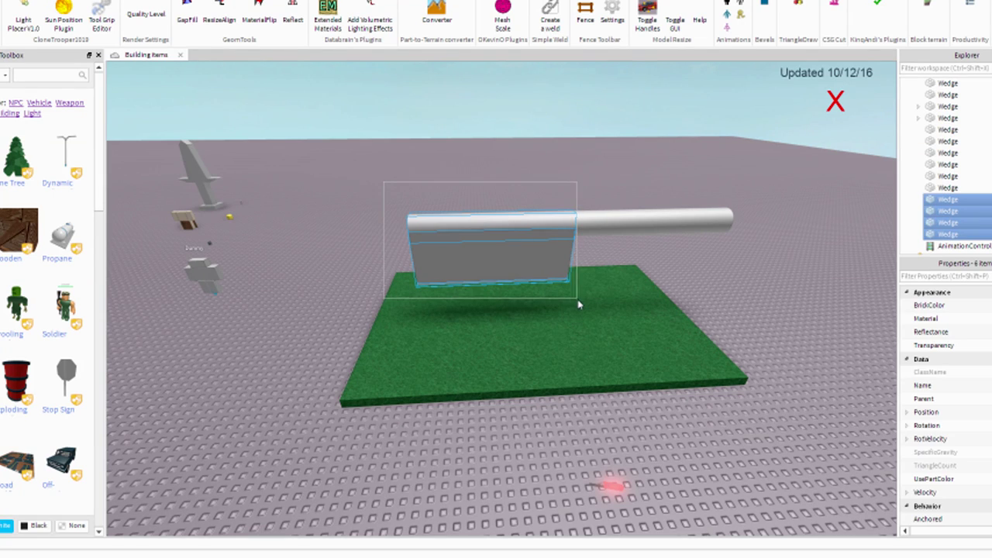
{"action": "scroll", "coordinate": [577, 304], "scroll_direction": "up", "scroll_amount": 3}
{"action": "right_click_drag", "start_coordinate": [577, 305], "coordinate": [666, 296]}
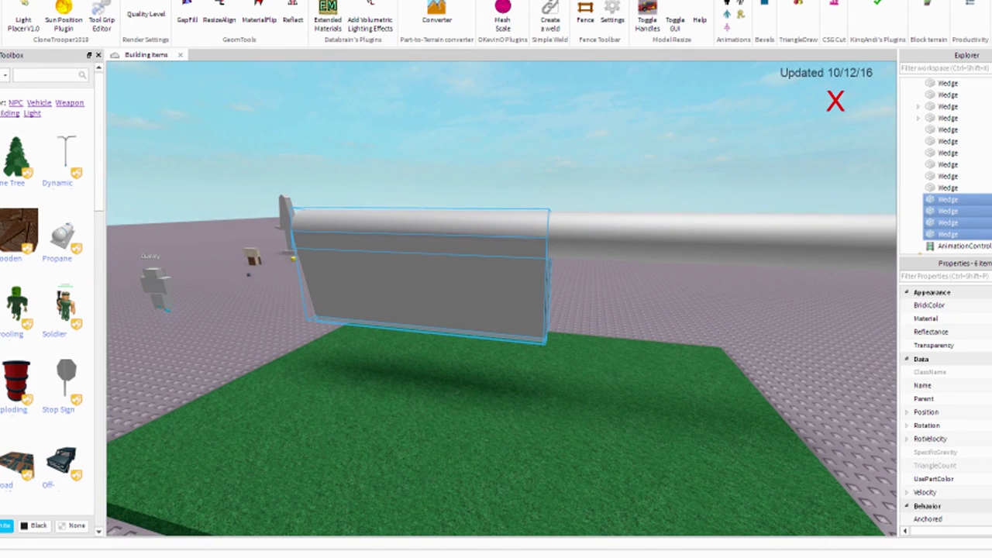
{"action": "left_click", "coordinate": [388, 3]}
{"action": "left_click", "coordinate": [405, 23]}
{"action": "scroll", "coordinate": [666, 296], "scroll_direction": "up", "scroll_amount": 4}
{"action": "scroll", "coordinate": [744, 323], "scroll_direction": "down", "scroll_amount": 3}
- Give the body union the Neon material and a red BrickColor, and enable UsePartColor
{"action": "left_click", "coordinate": [953, 318]}
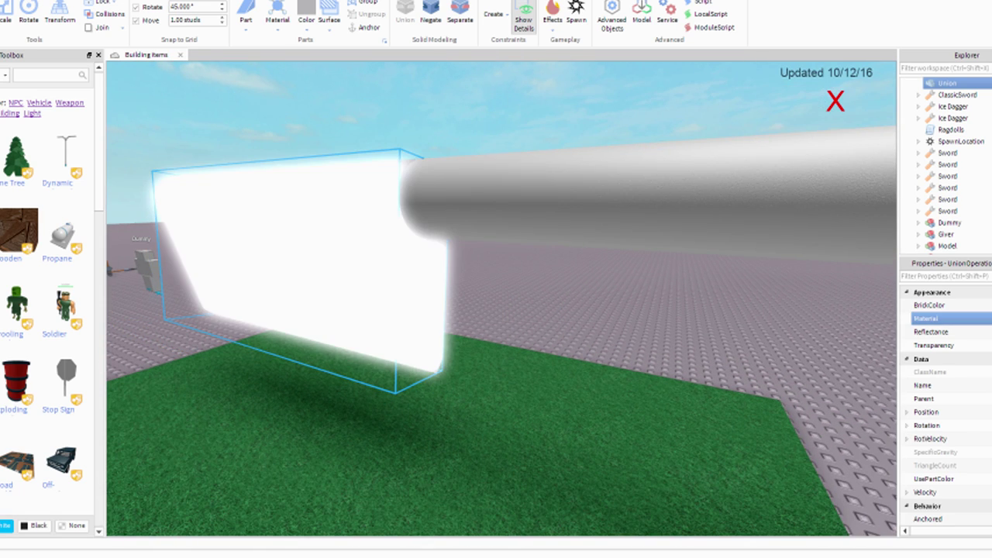
{"action": "left_click", "coordinate": [953, 305]}
{"action": "key", "text": "Escape"}
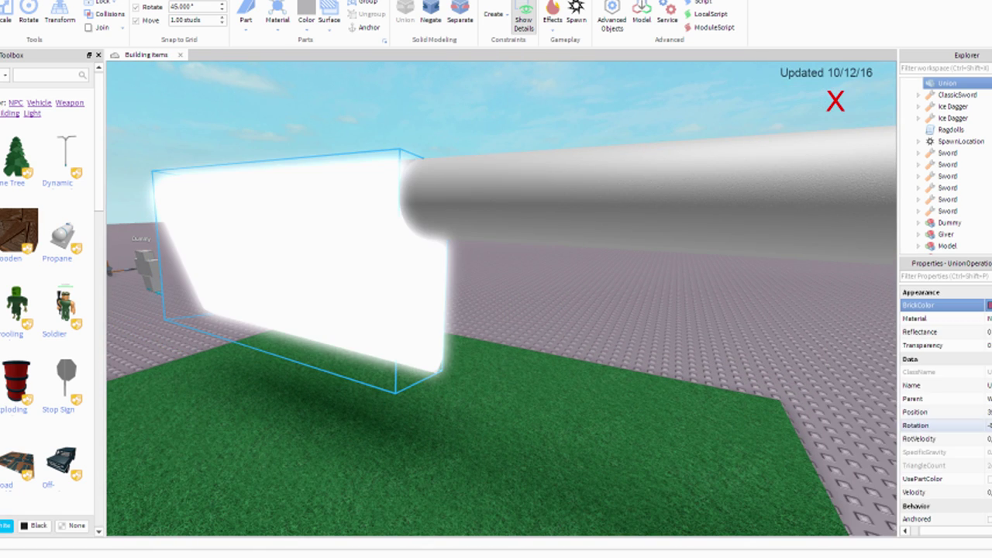
{"action": "left_click", "coordinate": [989, 480]}
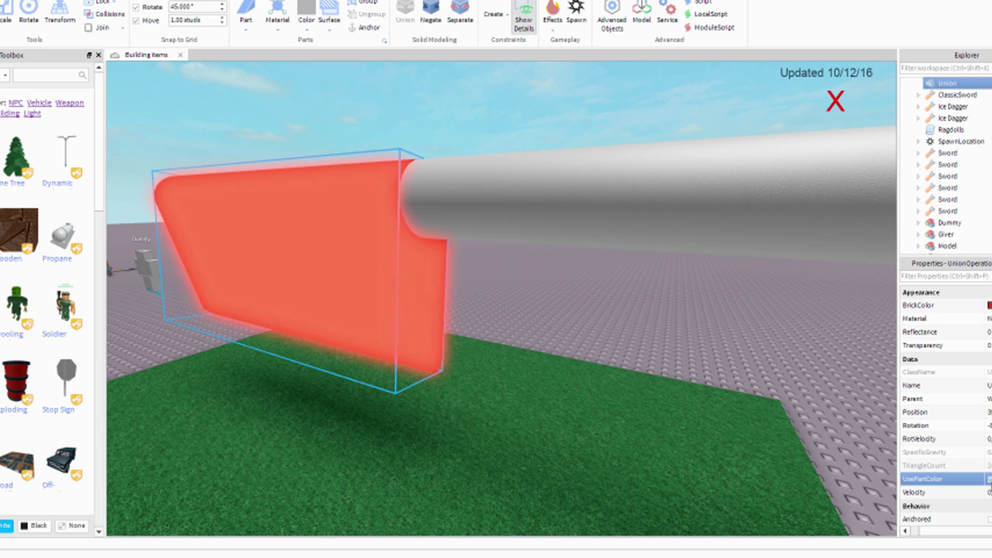
{"action": "left_click", "coordinate": [560, 308]}
{"action": "scroll", "coordinate": [561, 309], "scroll_direction": "down", "scroll_amount": 5}
{"action": "scroll", "coordinate": [560, 308], "scroll_direction": "up", "scroll_amount": 3}
{"action": "right_click_drag", "start_coordinate": [560, 309], "coordinate": [505, 240]}
{"action": "scroll", "coordinate": [560, 308], "scroll_direction": "up", "scroll_amount": 3}
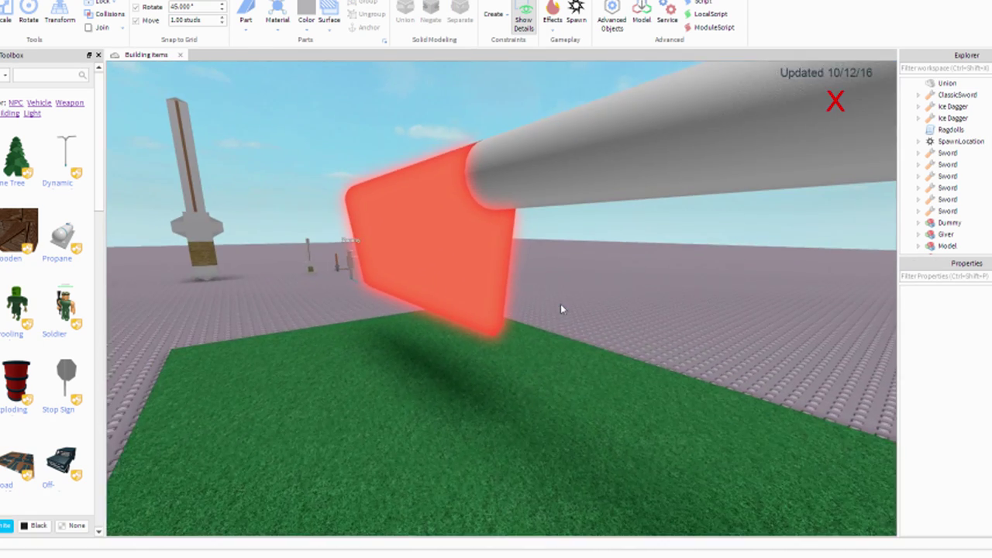
- Insert a block and place it on top of the protruding cylinder where it meets the body
{"action": "left_click", "coordinate": [490, 237]}
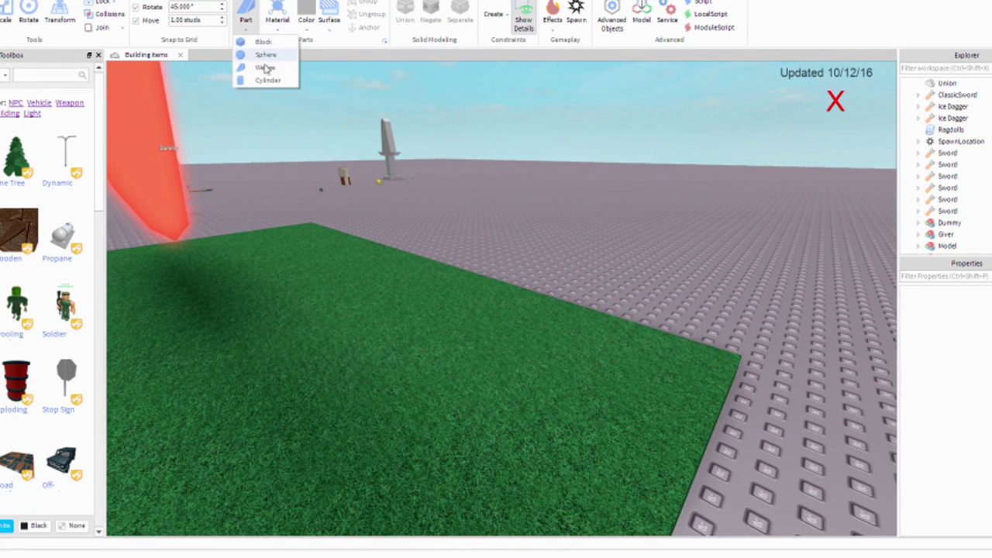
{"action": "left_click", "coordinate": [256, 42]}
{"action": "right_click_drag", "start_coordinate": [499, 332], "coordinate": [465, 310]}
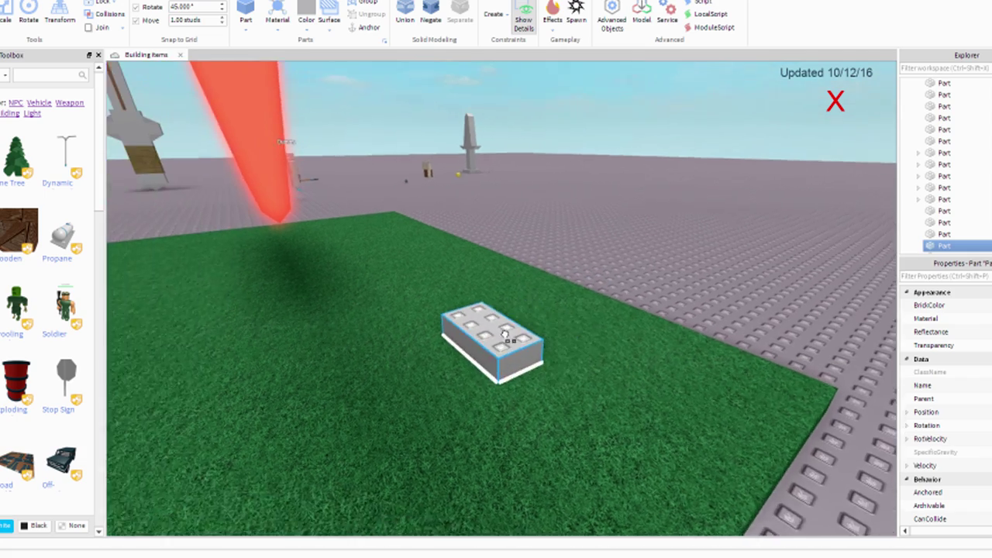
{"action": "left_click_drag", "start_coordinate": [465, 297], "coordinate": [340, 200]}
{"action": "right_click_drag", "start_coordinate": [341, 167], "coordinate": [482, 351]}
{"action": "left_click_drag", "start_coordinate": [482, 348], "coordinate": [507, 325]}
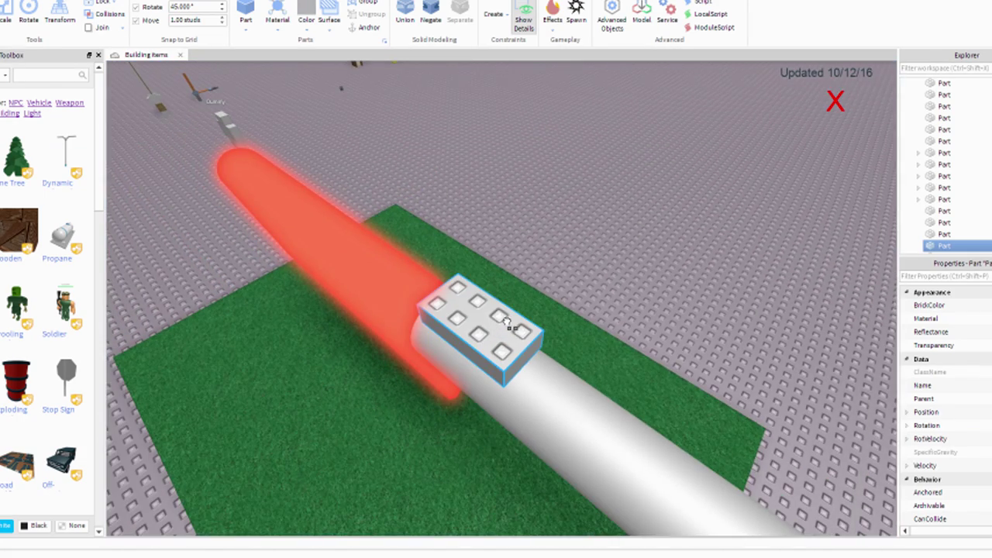
{"action": "right_click_drag", "start_coordinate": [494, 321], "coordinate": [472, 221]}
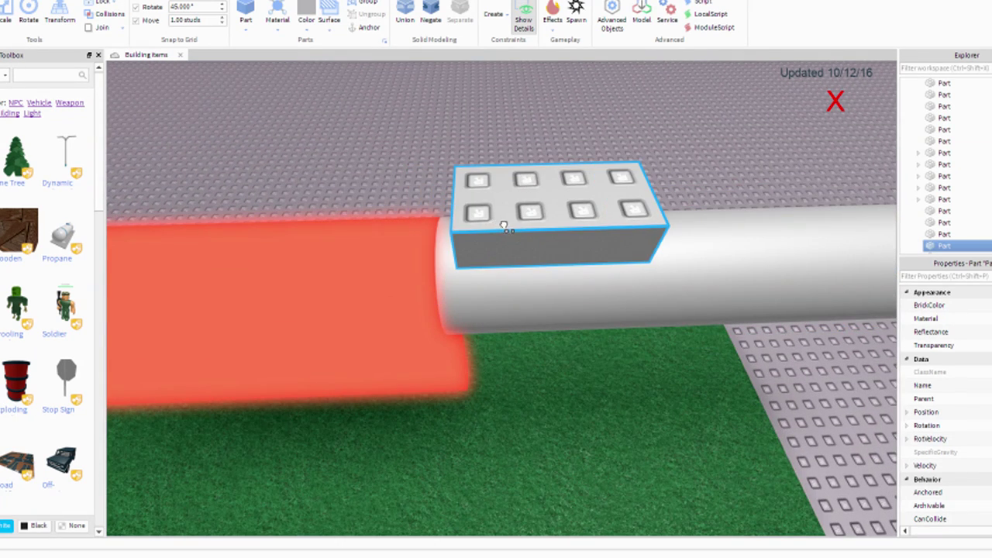
{"action": "left_click_drag", "start_coordinate": [501, 227], "coordinate": [495, 227]}
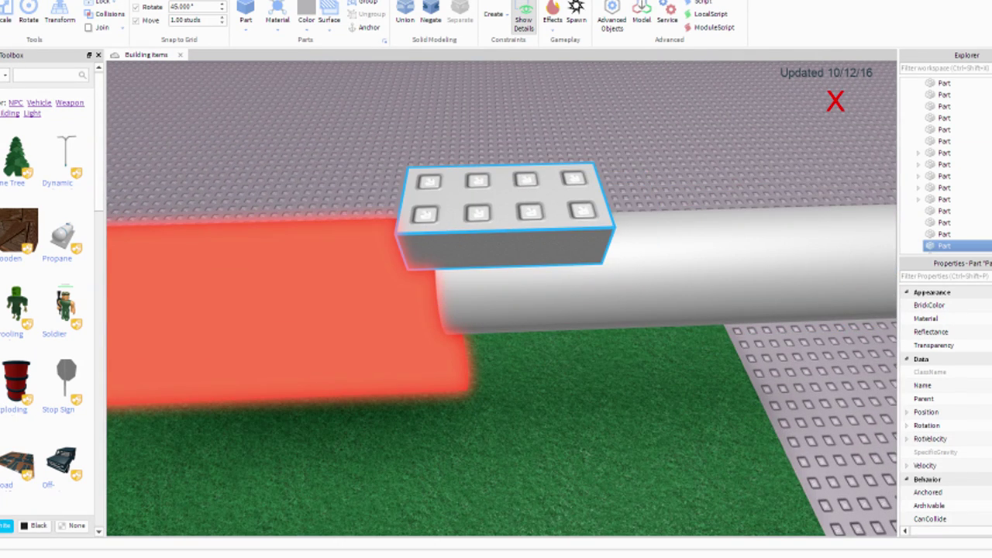
- Scale the block into a thin upright plate against the body's end, sunk into the cylinder and reaching below the body
{"action": "left_click_drag", "start_coordinate": [626, 204], "coordinate": [691, 225]}
{"action": "left_click_drag", "start_coordinate": [539, 122], "coordinate": [541, 172]}
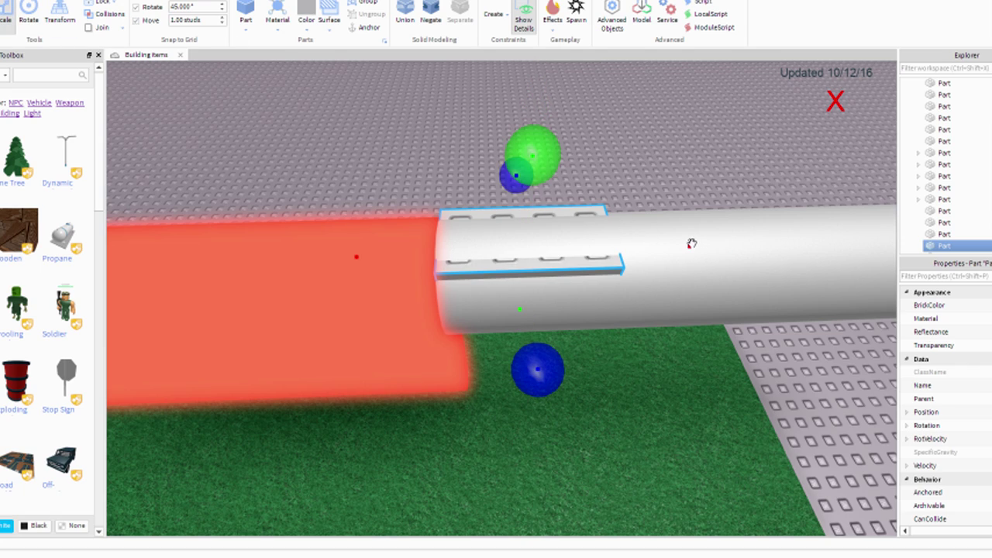
{"action": "left_click_drag", "start_coordinate": [692, 243], "coordinate": [543, 255]}
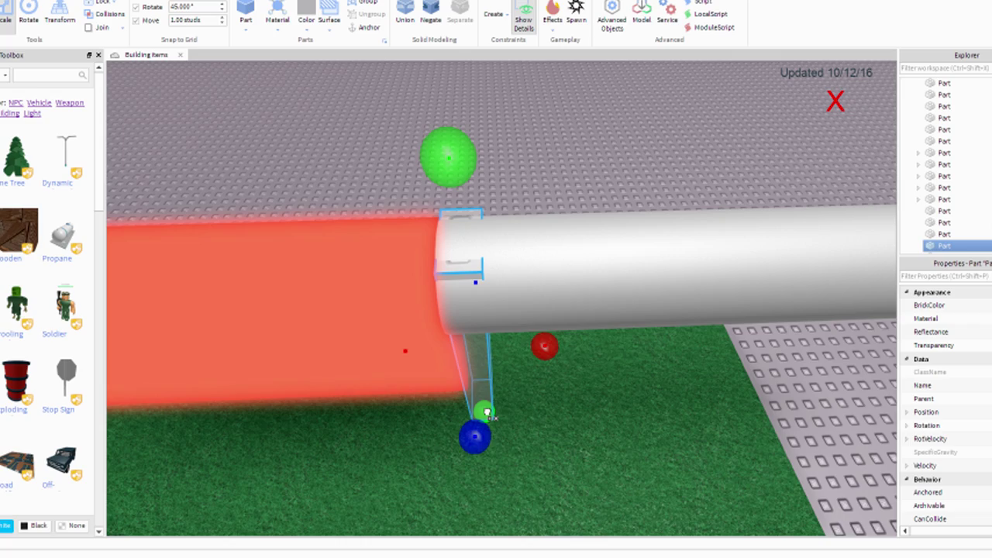
- Separate the red body union back into its original parts
{"action": "right_click_drag", "start_coordinate": [487, 398], "coordinate": [569, 381]}
{"action": "key", "text": "ctrl+shift+g"}
{"action": "scroll", "coordinate": [569, 380], "scroll_direction": "down", "scroll_amount": 3}
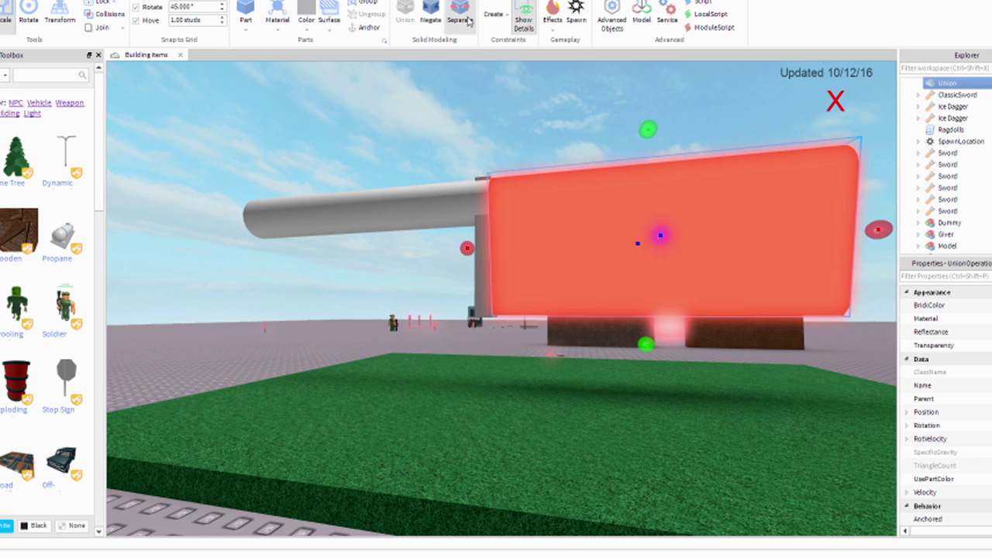
{"action": "left_click", "coordinate": [460, 15]}
{"action": "left_click", "coordinate": [589, 405]}
{"action": "key", "text": "w"}
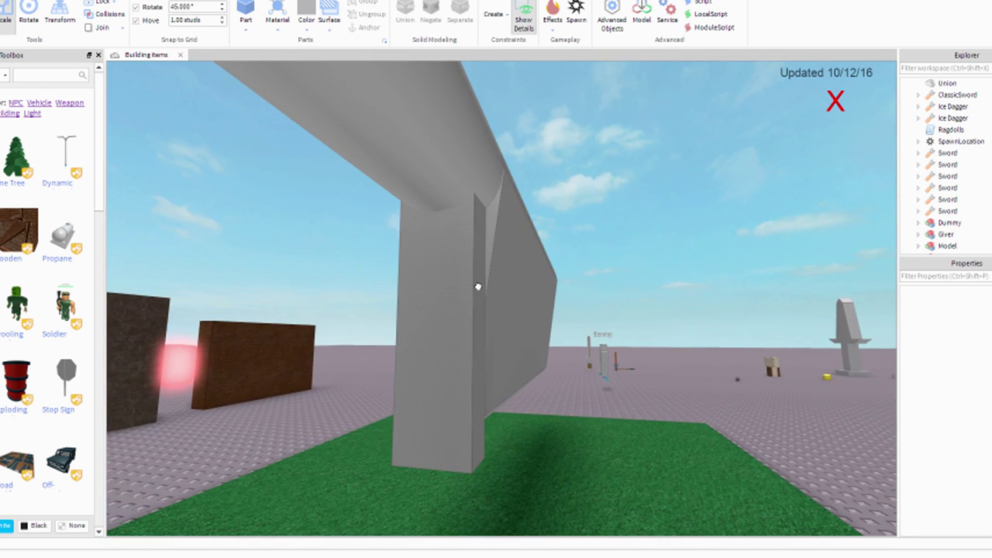
- Insert another block and place it against the body's sloped side near the end plate
{"action": "left_click", "coordinate": [478, 286]}
{"action": "right_click_drag", "start_coordinate": [478, 286], "coordinate": [443, 251]}
{"action": "left_click", "coordinate": [535, 426]}
{"action": "scroll", "coordinate": [535, 427], "scroll_direction": "up", "scroll_amount": 5}
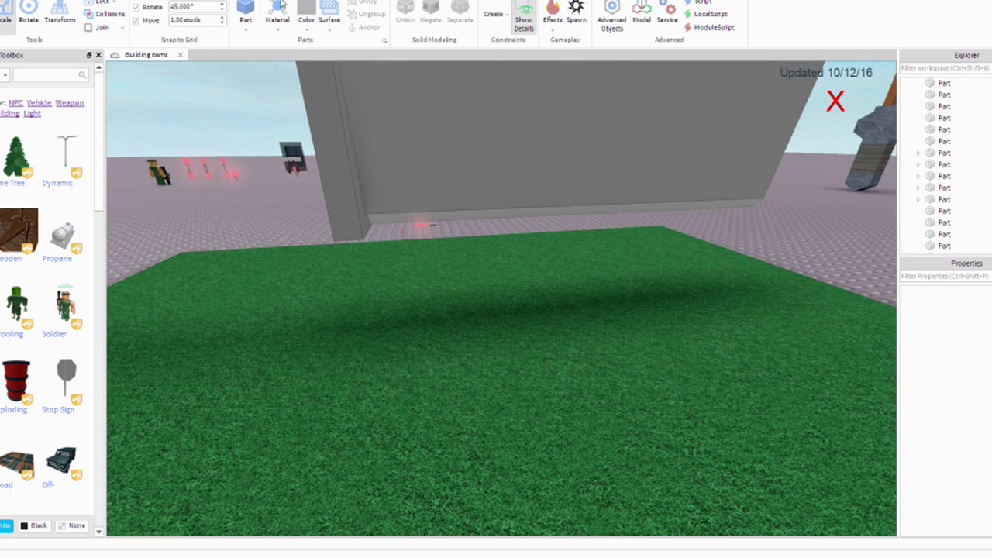
{"action": "left_click_drag", "start_coordinate": [504, 287], "coordinate": [508, 149]}
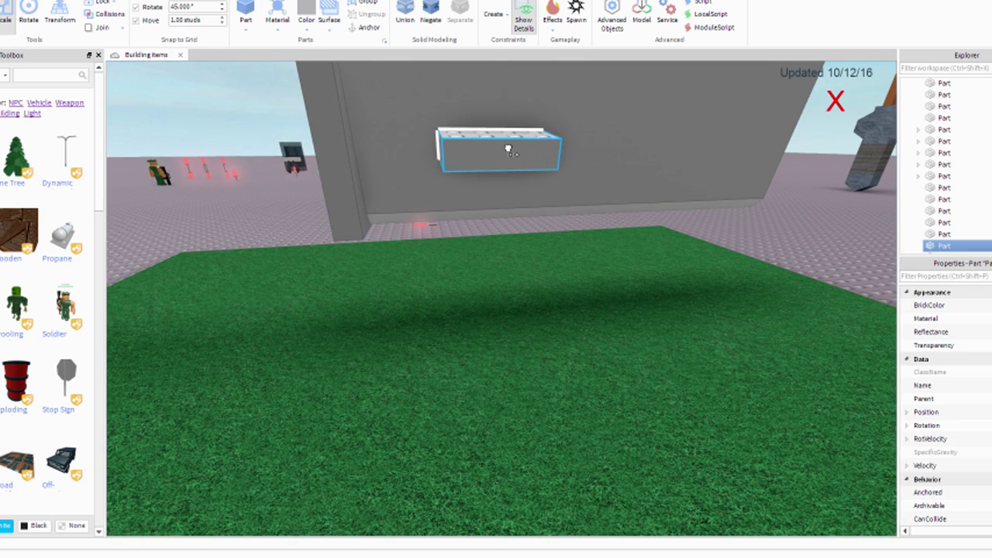
- Scale the side block past the end plate and over the body's full height
{"action": "left_click_drag", "start_coordinate": [326, 162], "coordinate": [188, 186]}
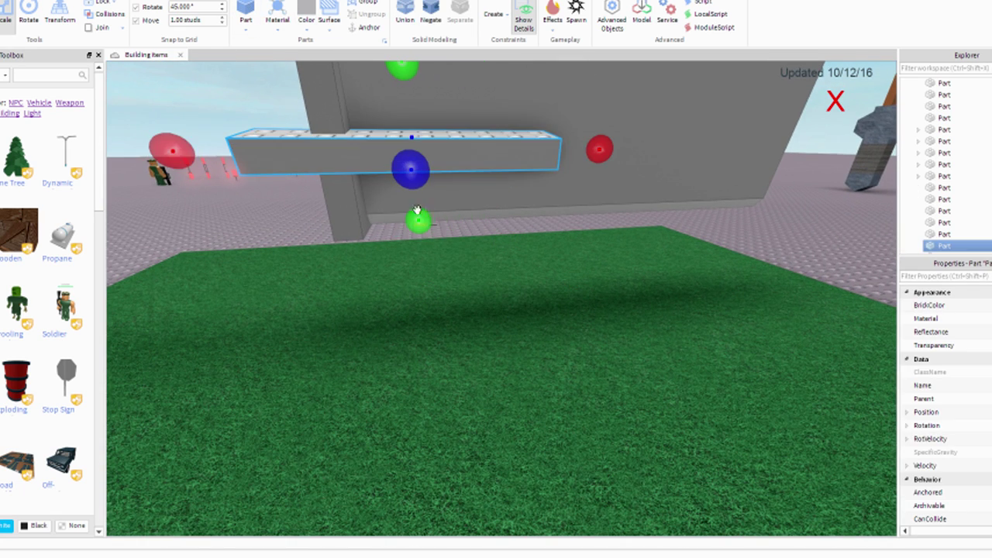
{"action": "left_click_drag", "start_coordinate": [416, 214], "coordinate": [431, 330]}
{"action": "scroll", "coordinate": [526, 235], "scroll_direction": "up", "scroll_amount": 3}
{"action": "key", "text": "f"}
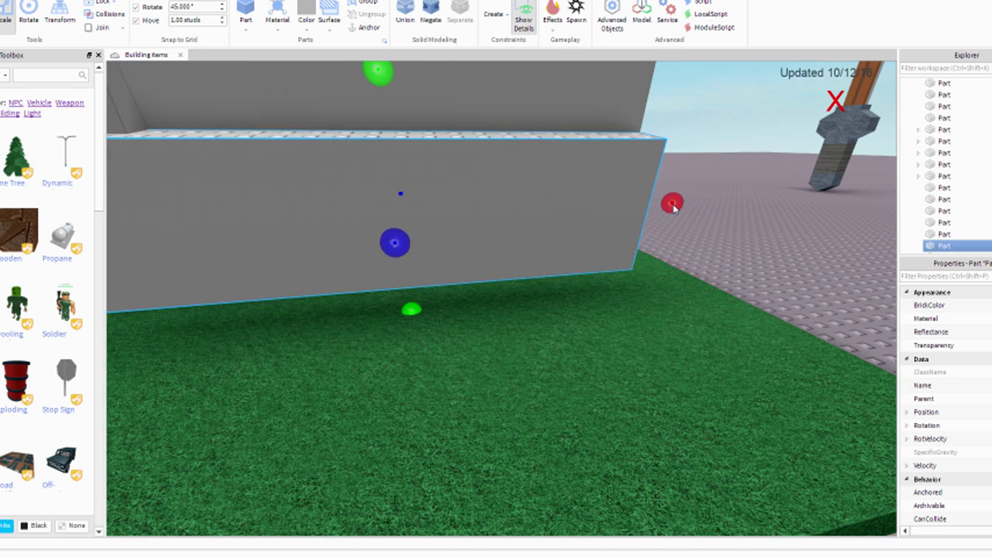
{"action": "left_click_drag", "start_coordinate": [587, 235], "coordinate": [586, 126]}
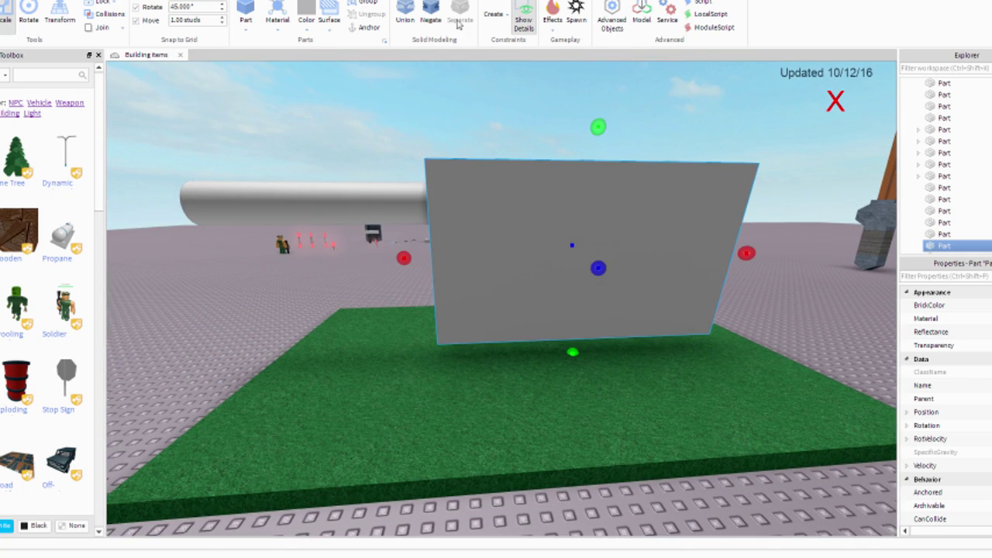
- Negate the side block and union it with the end plate to trim the plate along the body's slope
{"action": "left_click", "coordinate": [431, 14]}
{"action": "right_click_drag", "start_coordinate": [527, 195], "coordinate": [582, 237]}
{"action": "left_click", "coordinate": [582, 237], "text": "ctrl"}
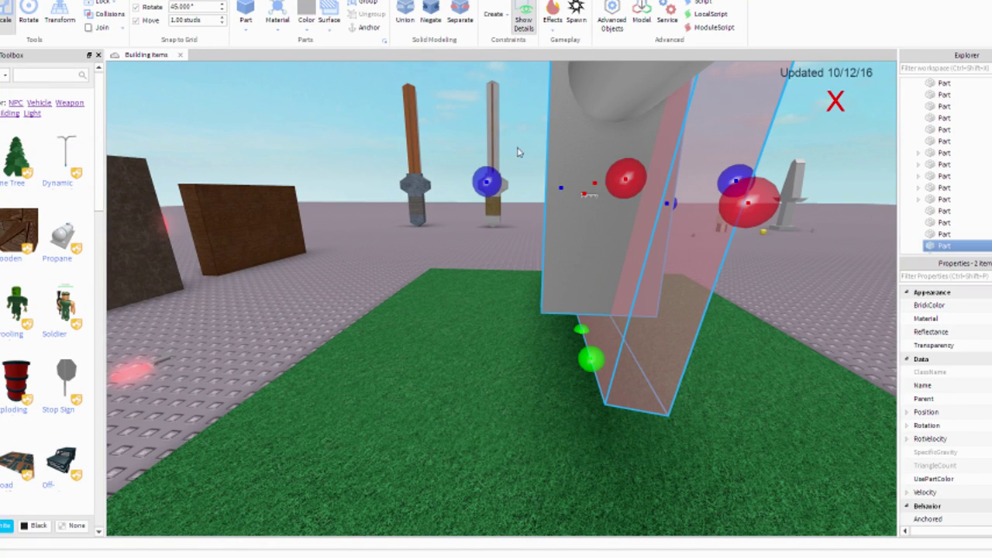
{"action": "left_click", "coordinate": [405, 14]}
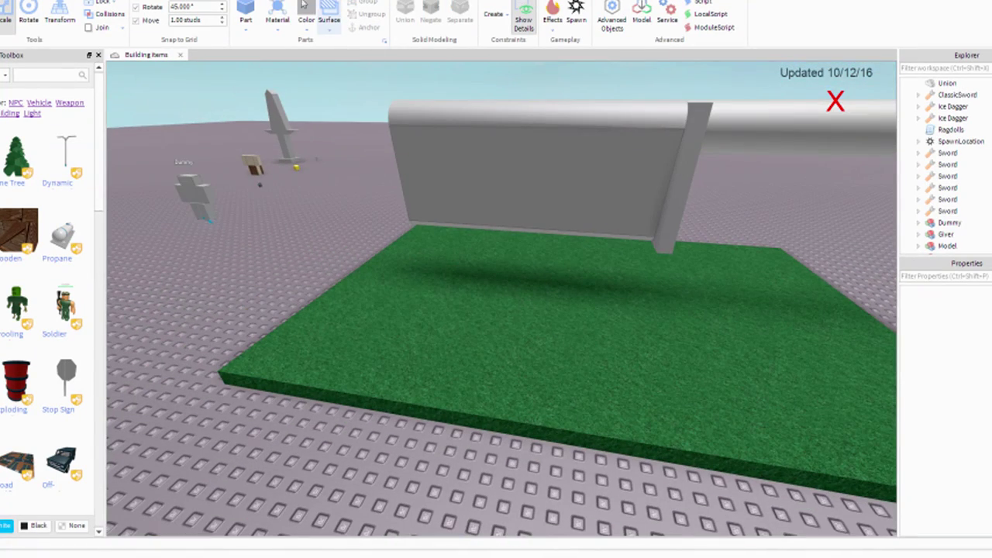
- Insert a block on the body's other sloped side and scale it past the end plate and over the body's full height
{"action": "left_click", "coordinate": [247, 14]}
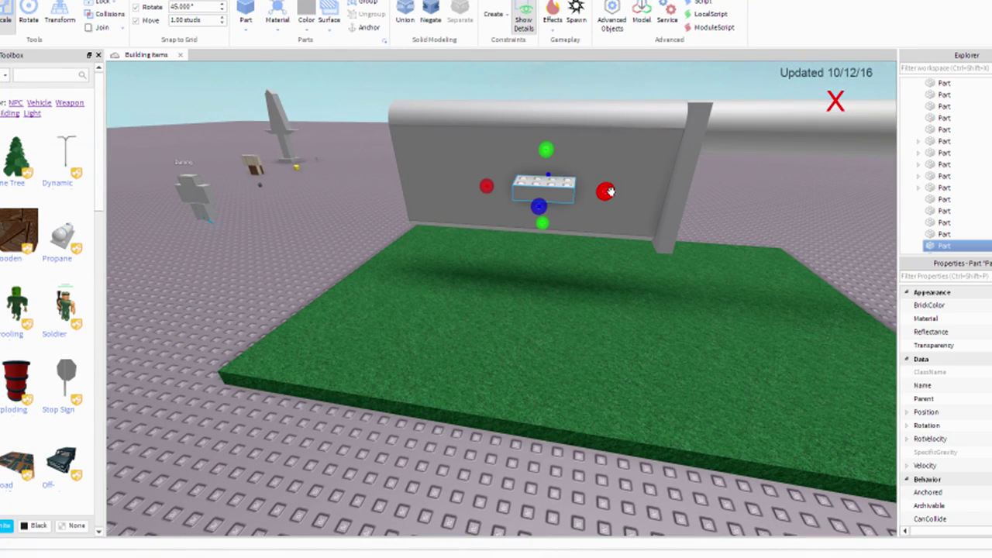
{"action": "left_click_drag", "start_coordinate": [602, 230], "coordinate": [607, 290]}
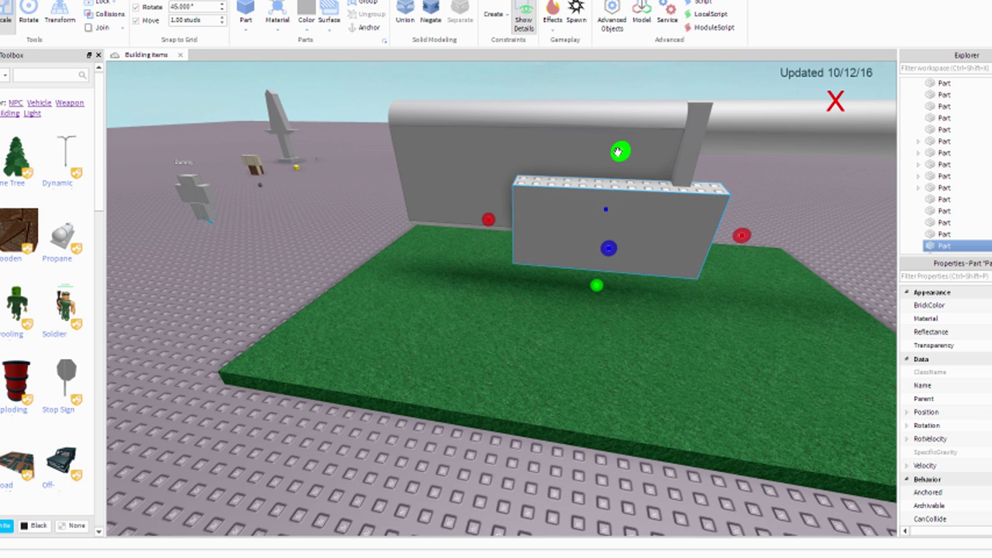
{"action": "left_click_drag", "start_coordinate": [617, 151], "coordinate": [613, 56]}
{"action": "scroll", "coordinate": [636, 72], "scroll_direction": "down", "scroll_amount": 3}
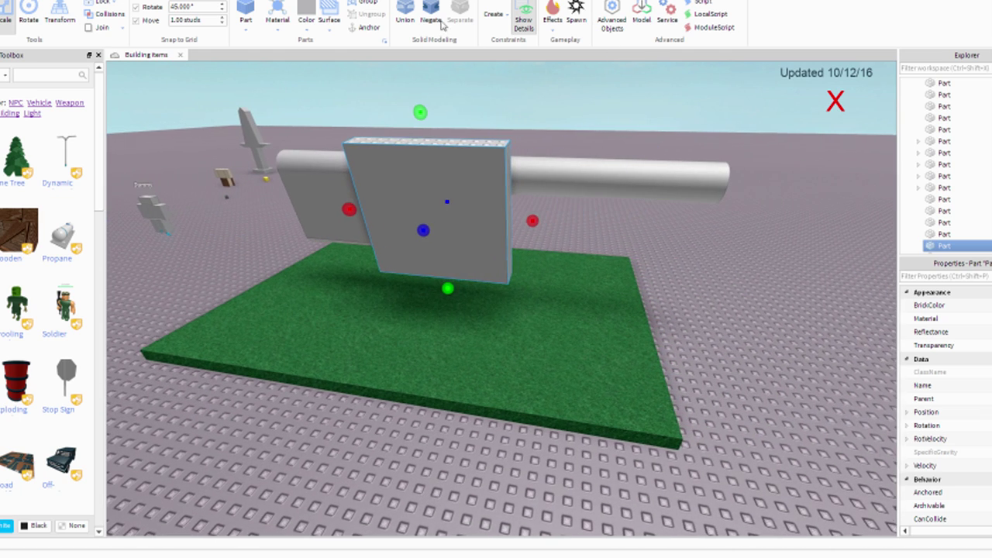
- Negate the new side block and union it with the end plate to trim the plate along the second slope
{"action": "key", "text": "ctrl+shift+n"}
{"action": "right_click_drag", "start_coordinate": [465, 232], "coordinate": [543, 229]}
{"action": "left_click", "coordinate": [365, 243], "text": "ctrl"}
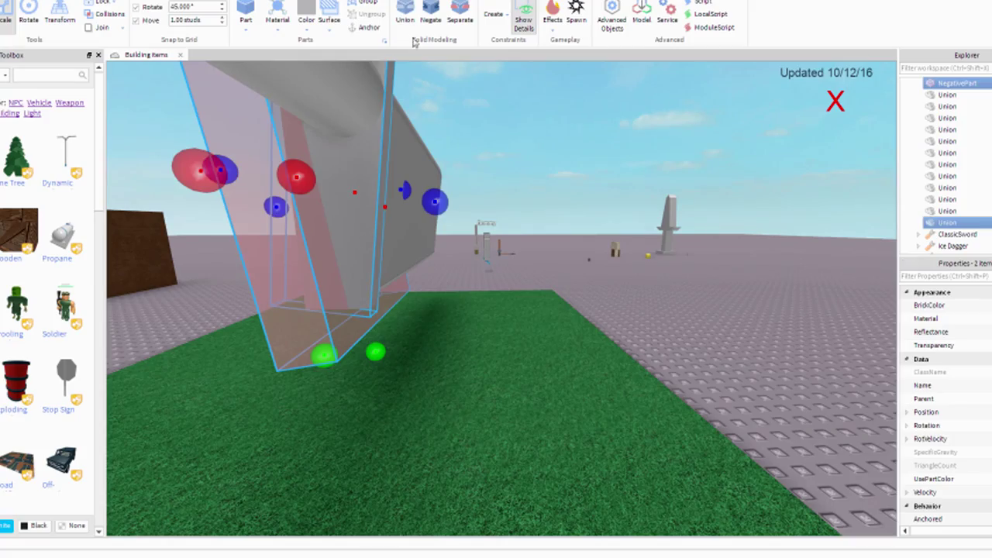
{"action": "left_click", "coordinate": [405, 14]}
{"action": "left_click", "coordinate": [462, 335]}
{"action": "right_click_drag", "start_coordinate": [462, 335], "coordinate": [469, 332]}
{"action": "right_click_drag", "start_coordinate": [520, 274], "coordinate": [483, 276]}
- Duplicate the two wedges on the body's underside and move the copies lengthwise so they extend past the end plate
{"action": "left_click", "coordinate": [413, 246]}
{"action": "right_click_drag", "start_coordinate": [412, 246], "coordinate": [501, 264]}
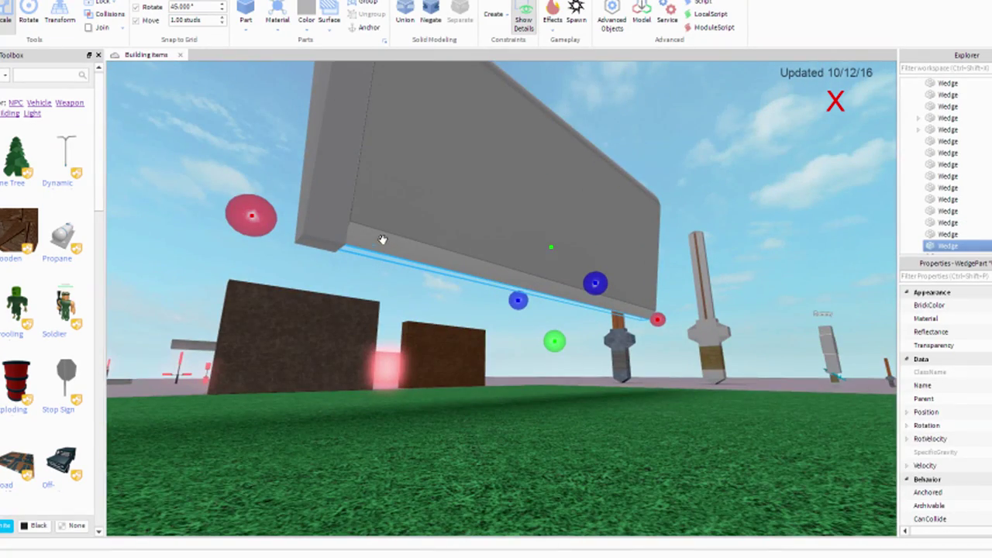
{"action": "left_click", "coordinate": [23, 0]}
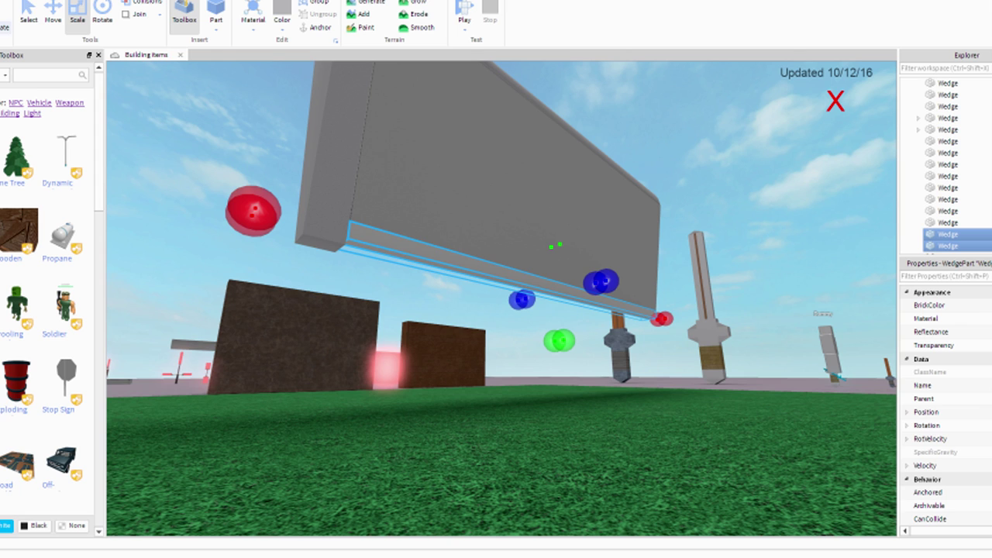
{"action": "left_click", "coordinate": [52, 12]}
{"action": "left_click_drag", "start_coordinate": [665, 314], "coordinate": [633, 318]}
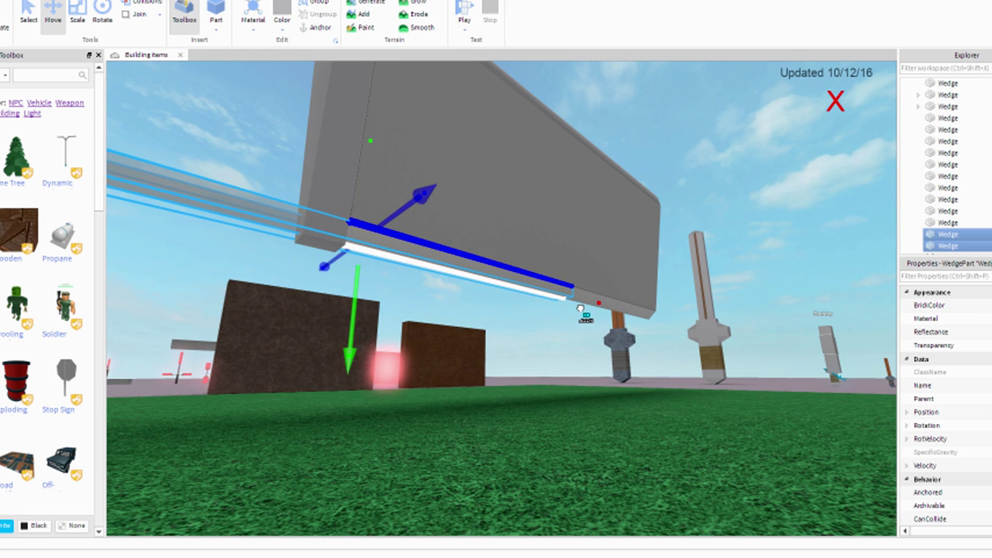
{"action": "right_click_drag", "start_coordinate": [501, 346], "coordinate": [527, 355]}
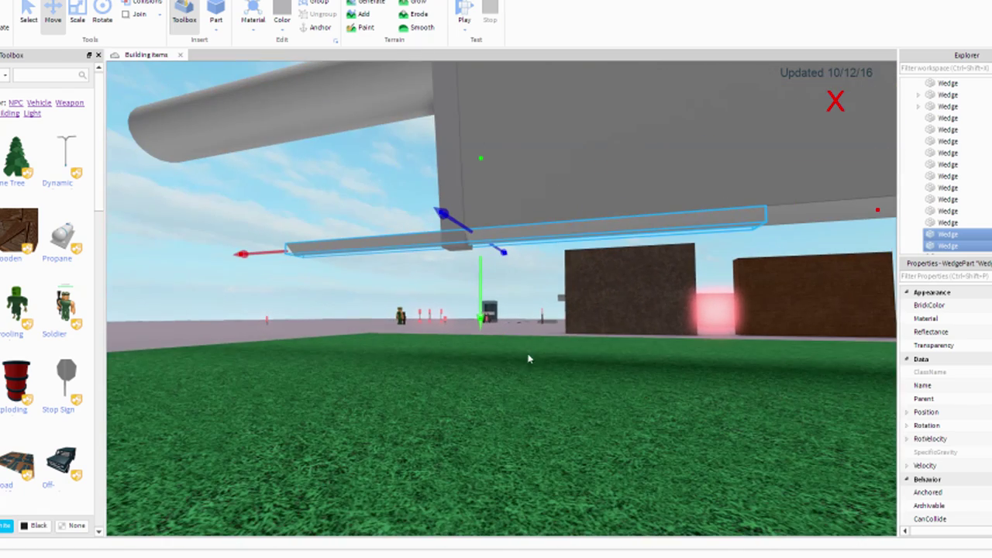
{"action": "left_click", "coordinate": [373, 331]}
- Insert a block, place it against the sloped face of a wedge copy, and scale it lengthwise past the end plate
{"action": "right_click_drag", "start_coordinate": [373, 331], "coordinate": [373, 330]}
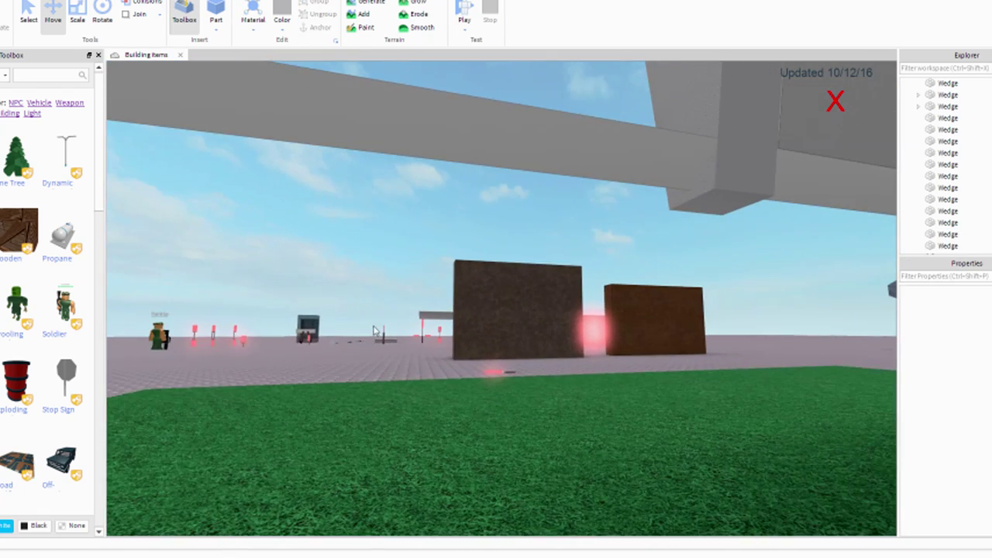
{"action": "right_click_drag", "start_coordinate": [457, 260], "coordinate": [434, 229]}
{"action": "left_click", "coordinate": [216, 11]}
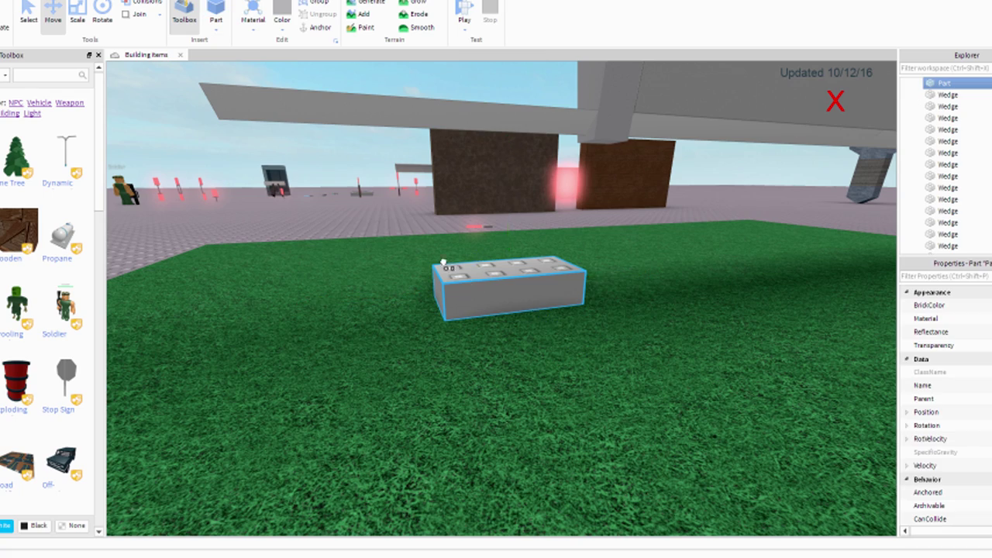
{"action": "left_click_drag", "start_coordinate": [465, 267], "coordinate": [431, 116]}
{"action": "left_click", "coordinate": [77, 11]}
{"action": "left_click_drag", "start_coordinate": [622, 159], "coordinate": [779, 162]}
{"action": "right_click_drag", "start_coordinate": [780, 162], "coordinate": [532, 275]}
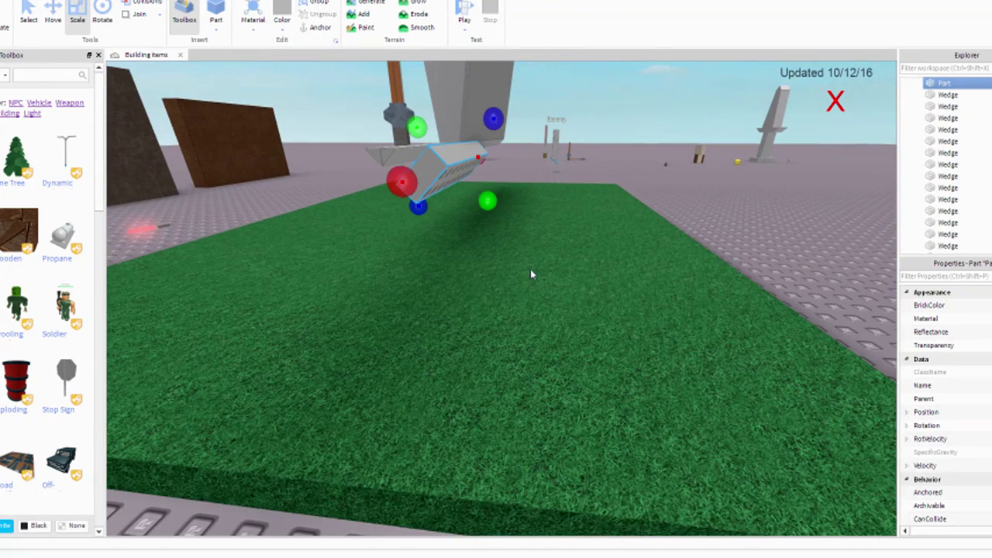
- Negate the new block together with the adjoining wedge copy
{"action": "left_click", "coordinate": [409, 152]}
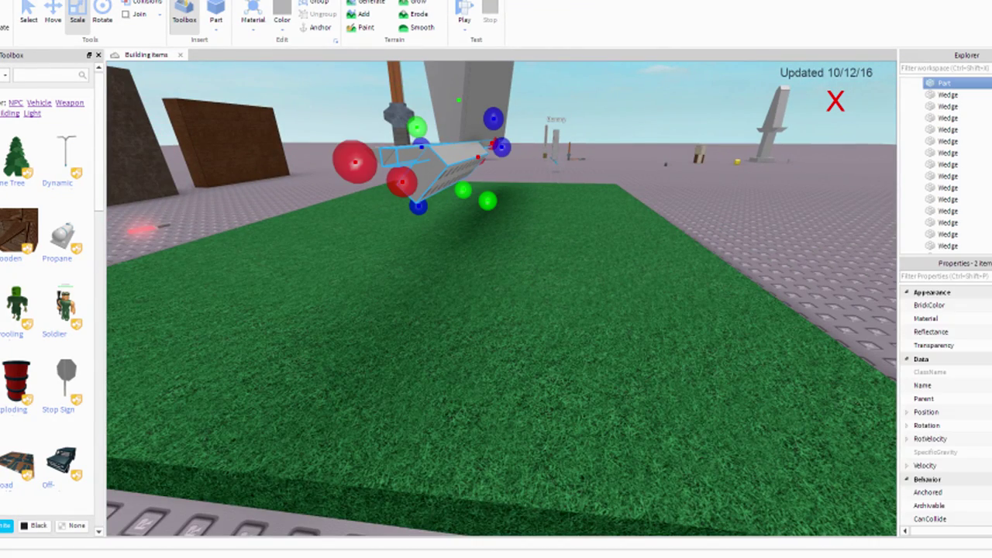
{"action": "left_click", "coordinate": [331, 2]}
{"action": "left_click", "coordinate": [431, 9]}
- Try to union both negated parts with the end plate
{"action": "left_click", "coordinate": [455, 99]}
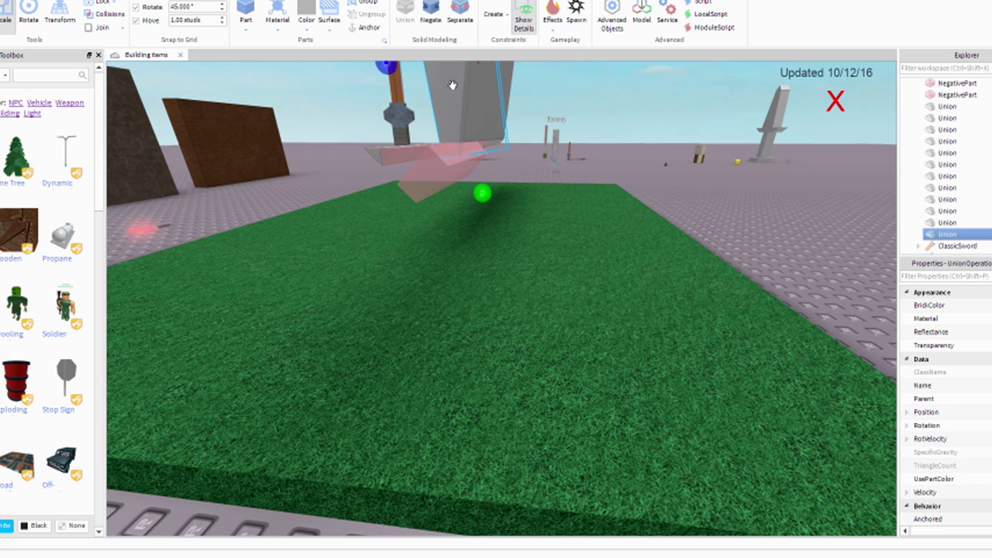
{"action": "right_click_drag", "start_coordinate": [546, 255], "coordinate": [548, 252]}
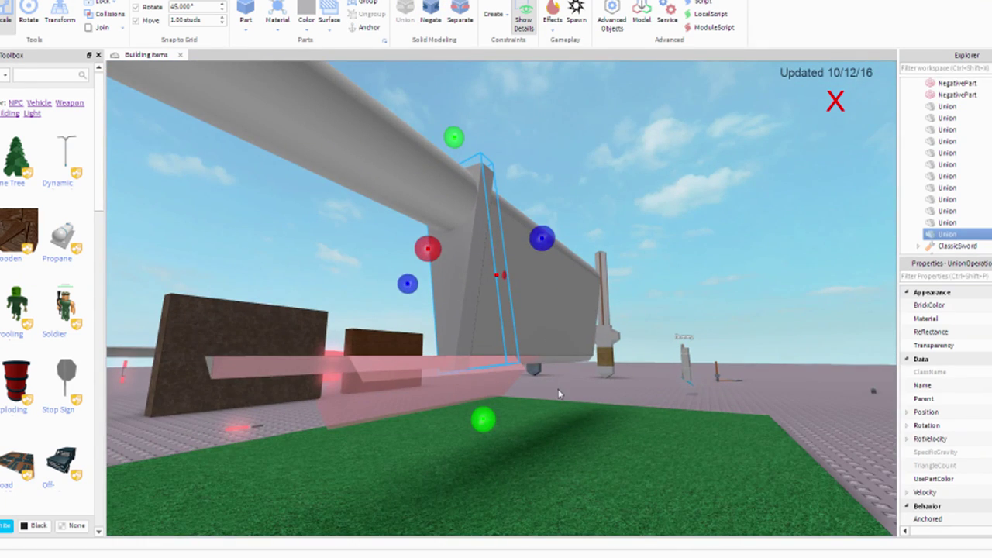
{"action": "right_click_drag", "start_coordinate": [558, 394], "coordinate": [543, 390]}
{"action": "left_click", "coordinate": [345, 303]}
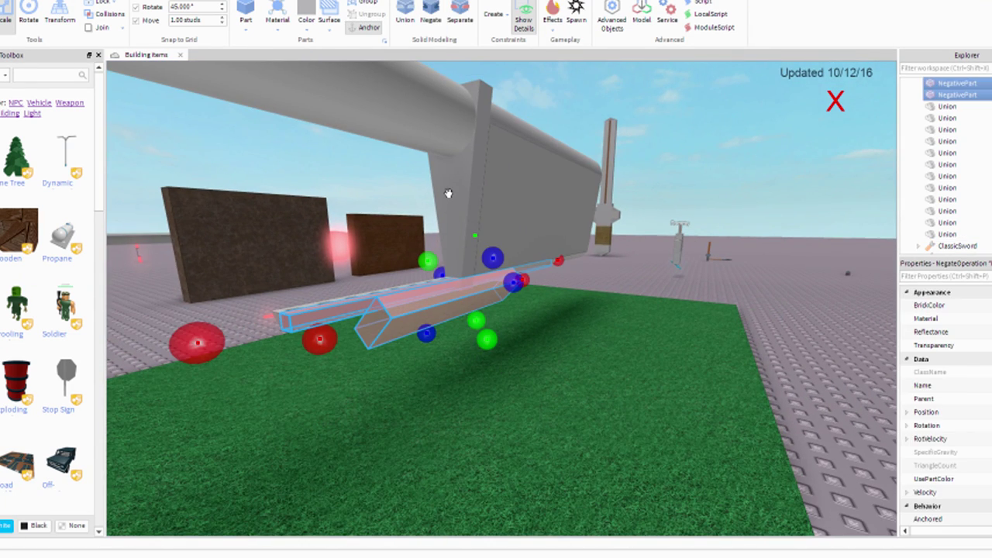
{"action": "left_click", "coordinate": [404, 10]}
{"action": "right_click_drag", "start_coordinate": [538, 348], "coordinate": [540, 352]}
{"action": "key", "text": "ctrl+z"}
- Try to union only the negated wedge copy with the end plate
{"action": "right_click_drag", "start_coordinate": [563, 408], "coordinate": [604, 389]}
{"action": "left_click", "coordinate": [580, 343]}
{"action": "left_click", "coordinate": [539, 311]}
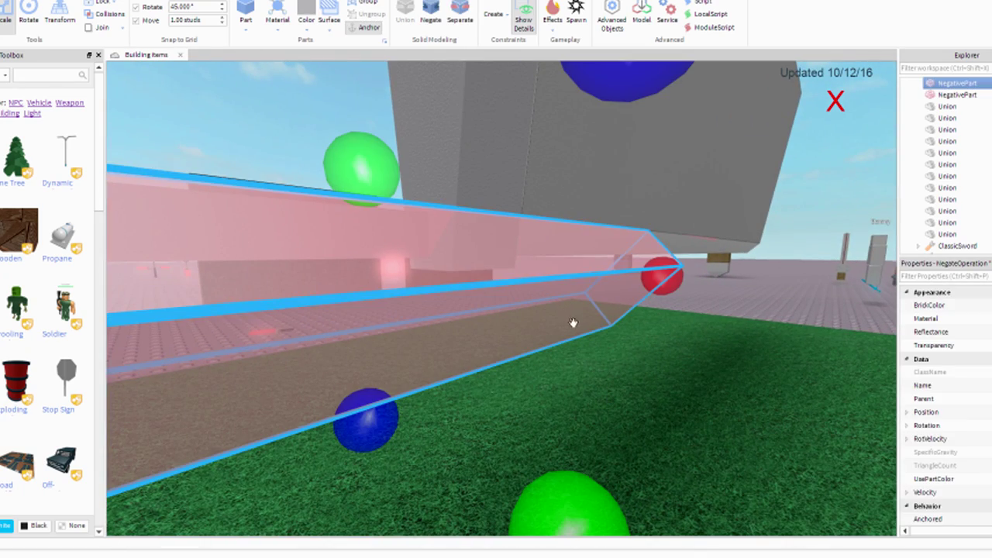
{"action": "left_click", "coordinate": [623, 380]}
{"action": "left_click", "coordinate": [536, 292]}
{"action": "right_click_drag", "start_coordinate": [403, 215], "coordinate": [487, 255]}
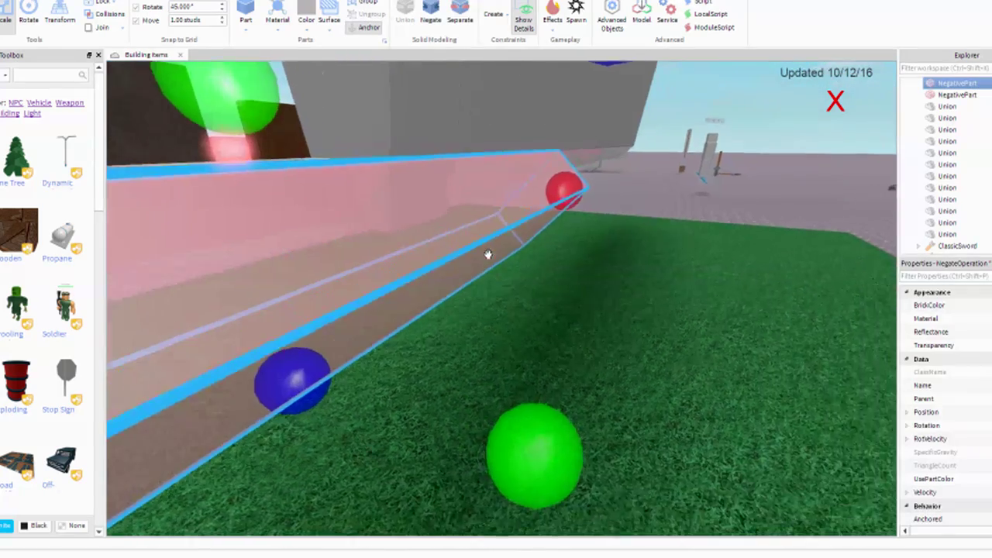
{"action": "scroll", "coordinate": [488, 255], "scroll_direction": "down", "scroll_amount": 5}
{"action": "left_click", "coordinate": [466, 167], "text": "ctrl"}
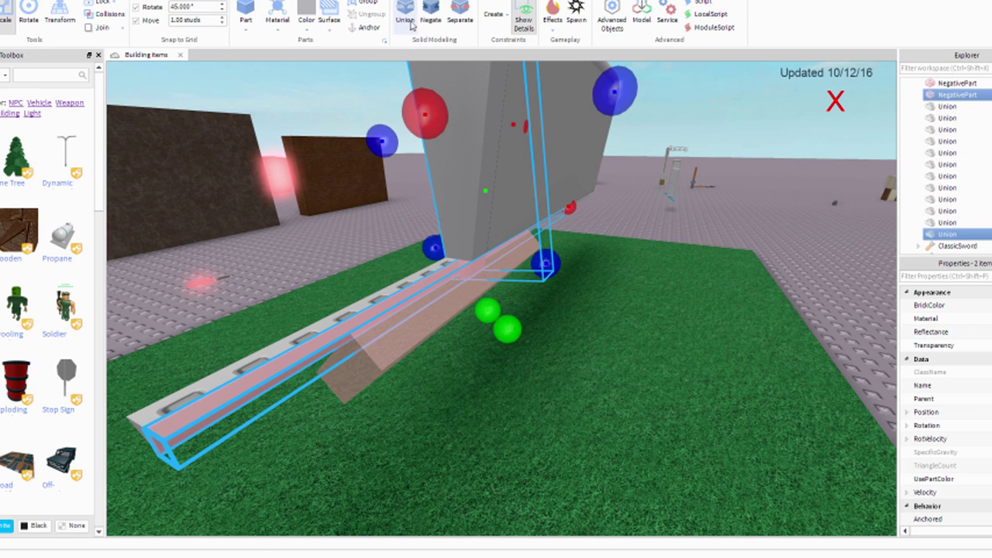
{"action": "left_click", "coordinate": [411, 24]}
{"action": "left_click", "coordinate": [611, 287]}
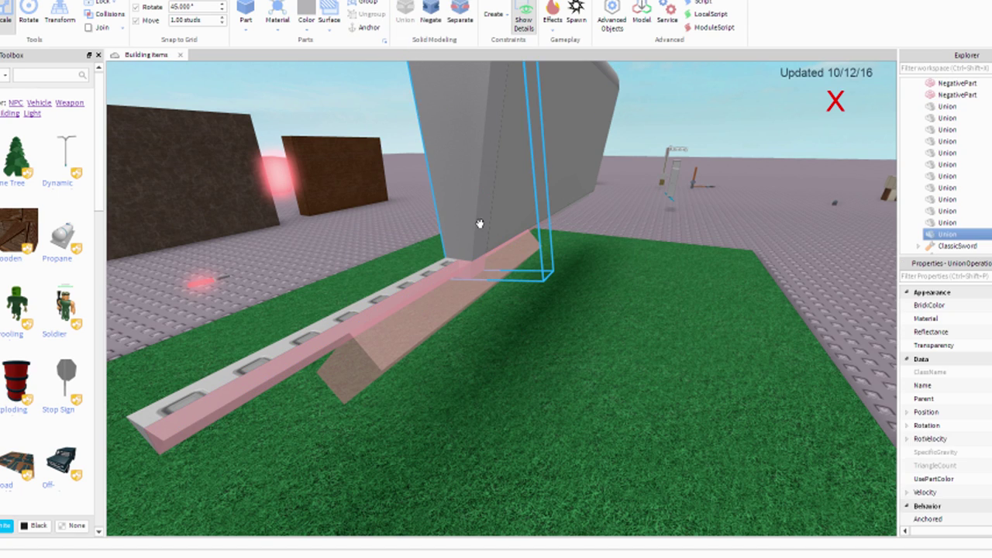
{"action": "left_click", "coordinate": [400, 13]}
{"action": "left_click", "coordinate": [606, 284]}
{"action": "left_click", "coordinate": [439, 275]}
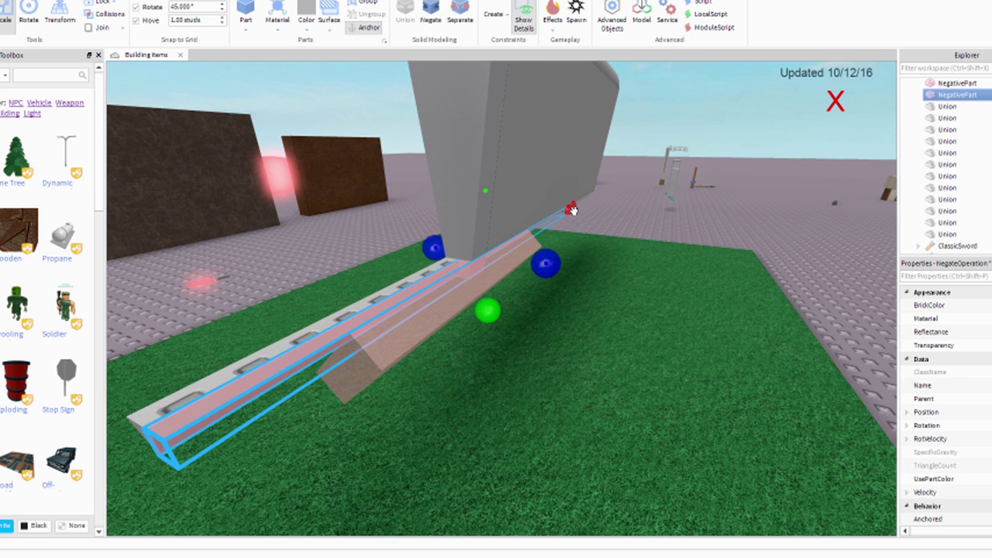
{"action": "left_click_drag", "start_coordinate": [545, 230], "coordinate": [437, 111]}
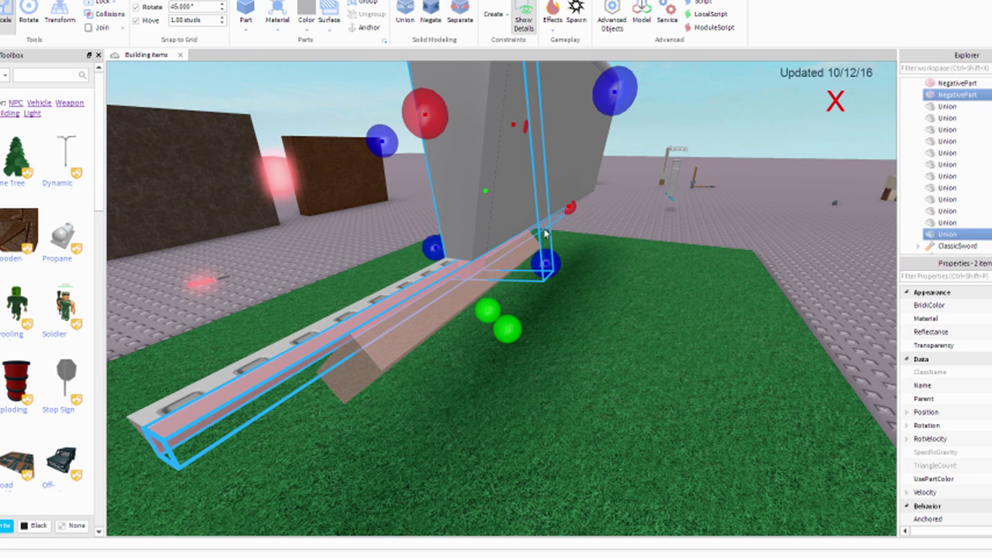
- Restore the negated parts to solid and delete the block under the wedge copies
{"action": "key", "text": "Delete"}
{"action": "scroll", "coordinate": [622, 346], "scroll_direction": "up", "scroll_amount": 5}
{"action": "scroll", "coordinate": [623, 346], "scroll_direction": "down", "scroll_amount": 5}
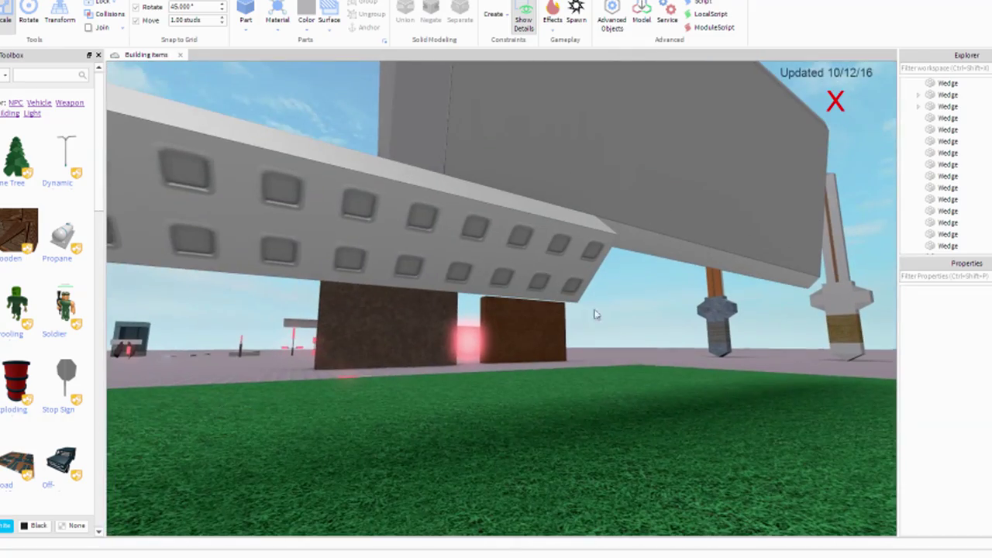
{"action": "left_click", "coordinate": [537, 271]}
{"action": "scroll", "coordinate": [532, 285], "scroll_direction": "down", "scroll_amount": 5}
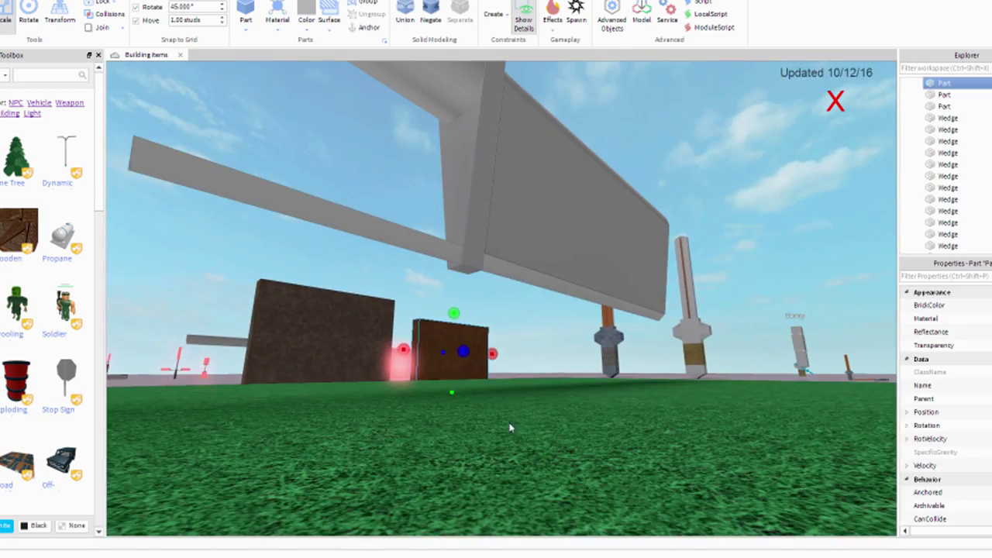
{"action": "left_click", "coordinate": [514, 411]}
- Trim one side of the end plate's underside by unioning it with a negated block scaled along the wedge copy's slope
{"action": "right_click_drag", "start_coordinate": [513, 411], "coordinate": [486, 208]}
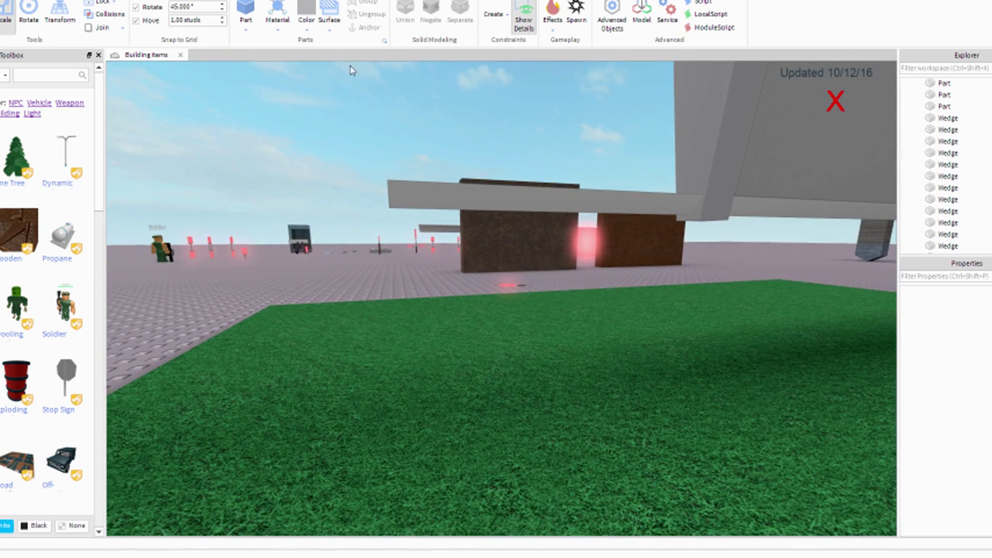
{"action": "left_click", "coordinate": [249, 9]}
{"action": "left_click_drag", "start_coordinate": [489, 291], "coordinate": [519, 199]}
{"action": "left_click_drag", "start_coordinate": [662, 232], "coordinate": [831, 236]}
{"action": "right_click_drag", "start_coordinate": [650, 273], "coordinate": [649, 277]}
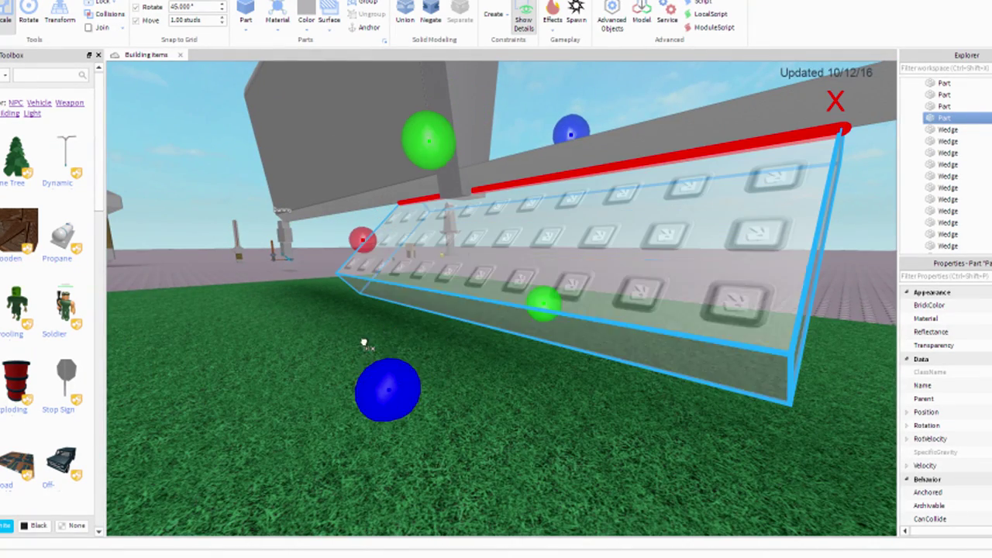
{"action": "left_click", "coordinate": [430, 14]}
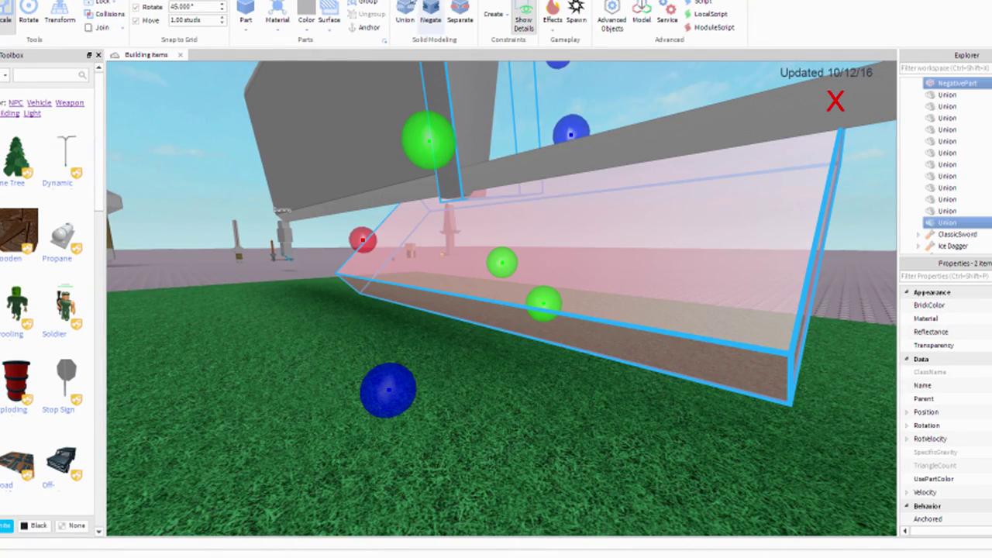
{"action": "left_click", "coordinate": [405, 20]}
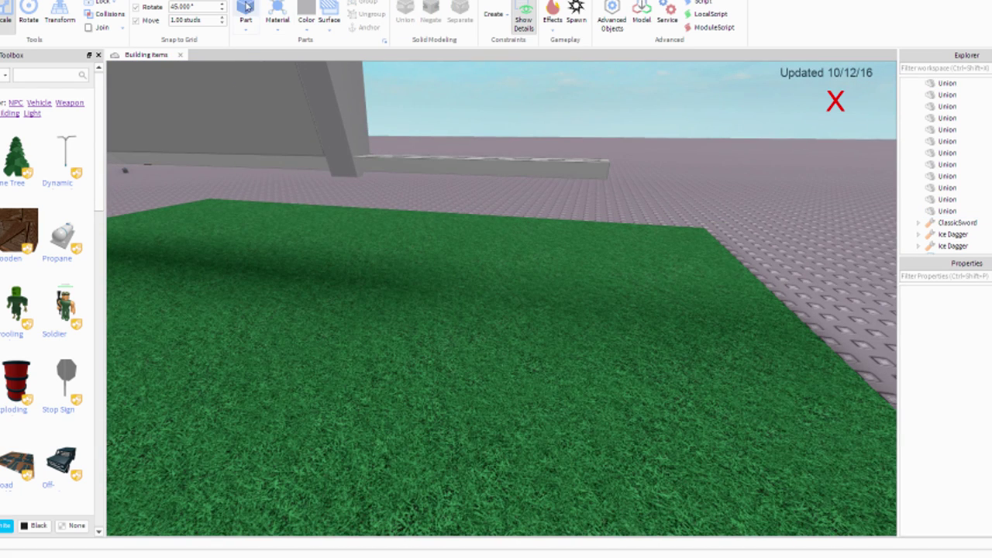
- Trim the opposite side of the end plate's underside with another negated block placed along the second wedge copy's slope
{"action": "left_click", "coordinate": [245, 10]}
{"action": "left_click_drag", "start_coordinate": [465, 268], "coordinate": [457, 169]}
{"action": "left_click_drag", "start_coordinate": [366, 187], "coordinate": [286, 200]}
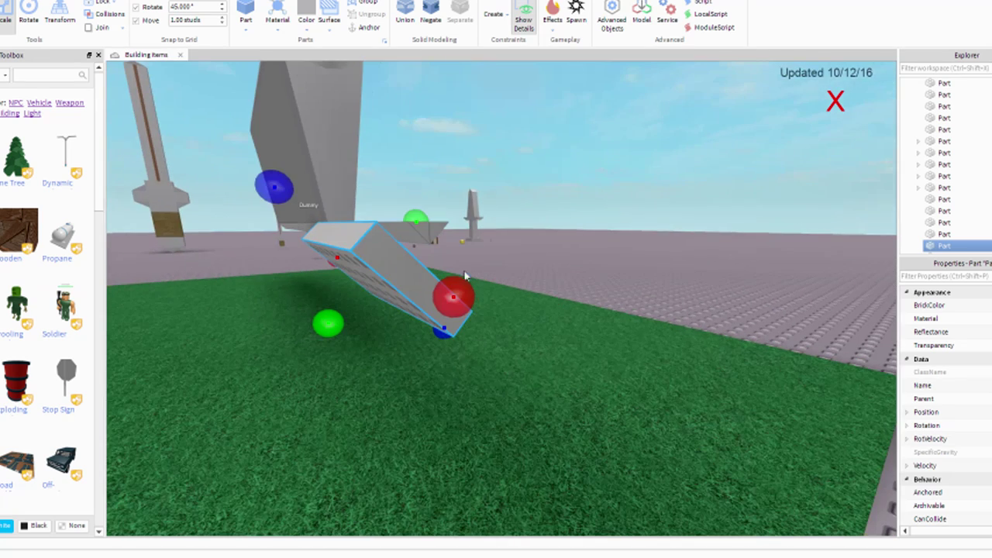
{"action": "left_click", "coordinate": [430, 11]}
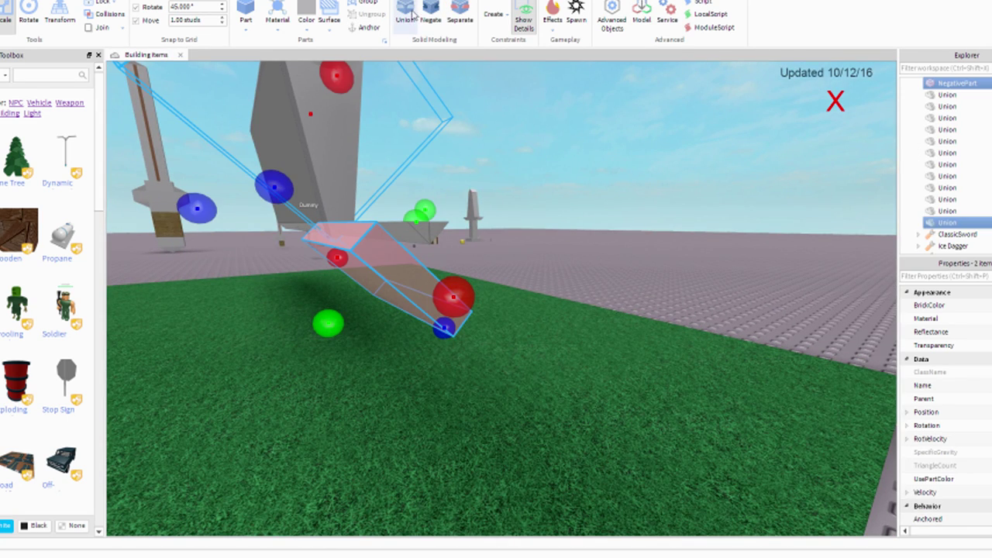
{"action": "left_click", "coordinate": [413, 14]}
- Delete the two leftover wedge copies that extend beyond the end plate
{"action": "right_click_drag", "start_coordinate": [523, 348], "coordinate": [522, 263]}
{"action": "left_click", "coordinate": [581, 228]}
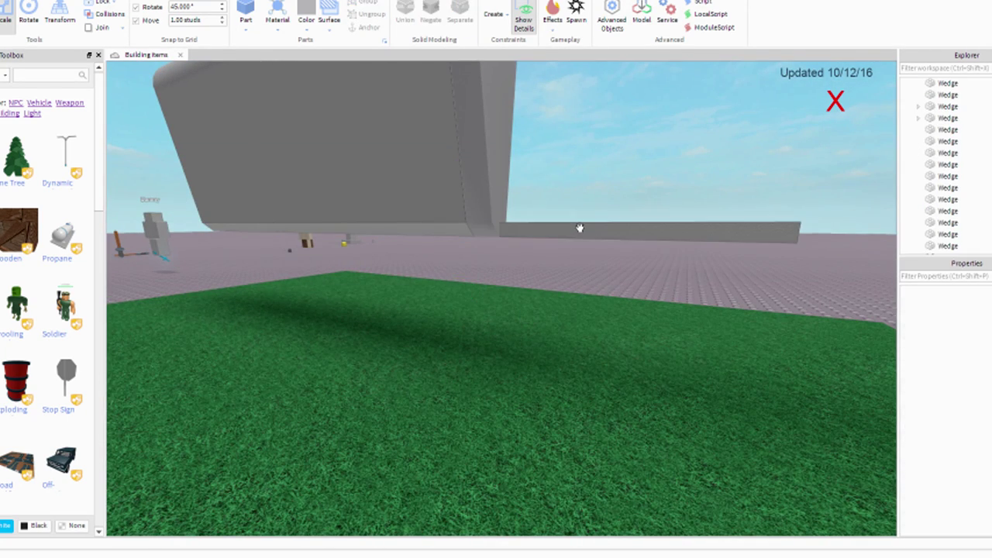
{"action": "left_click", "coordinate": [580, 228]}
{"action": "left_click", "coordinate": [582, 365]}
{"action": "right_click_drag", "start_coordinate": [582, 365], "coordinate": [581, 349]}
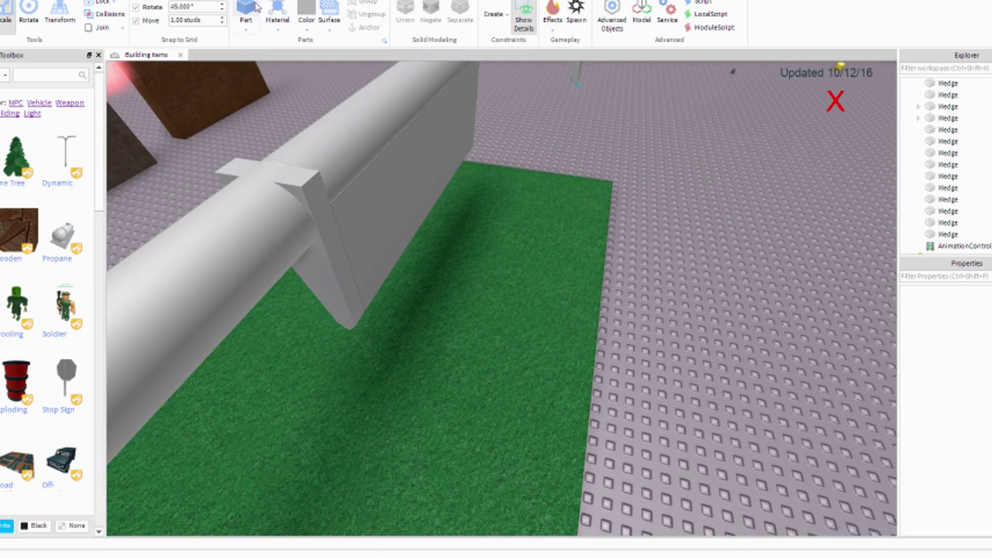
- Insert a new block beside the item, level with the end plate's top, and lengthen it along the handle's direction
{"action": "left_click", "coordinate": [257, 6]}
{"action": "left_click_drag", "start_coordinate": [557, 307], "coordinate": [502, 226]}
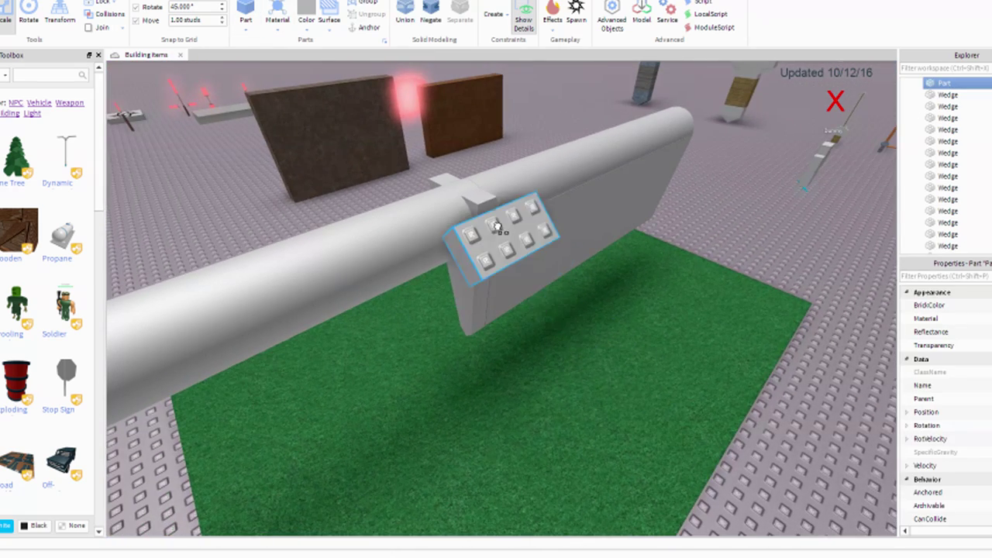
{"action": "right_click_drag", "start_coordinate": [517, 248], "coordinate": [519, 252]}
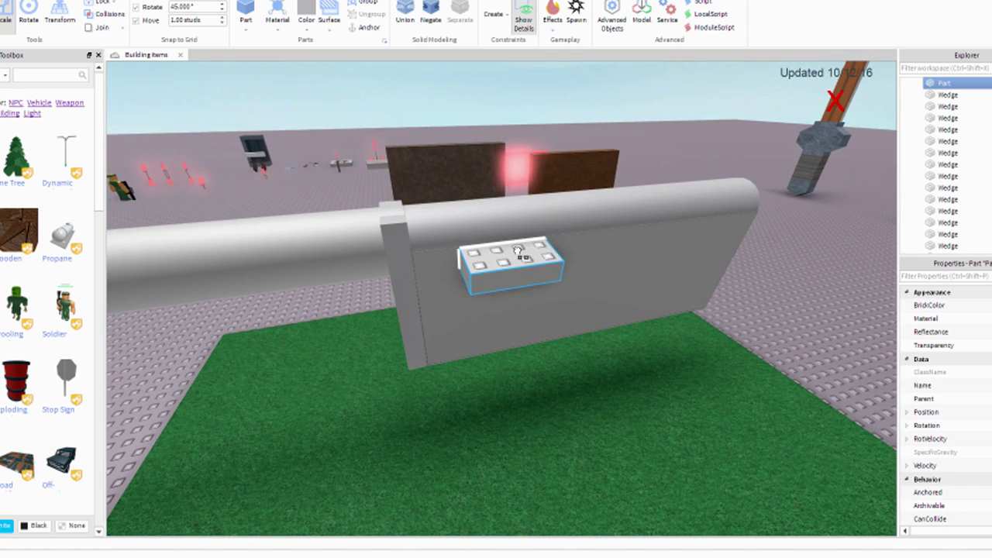
{"action": "right_click_drag", "start_coordinate": [393, 255], "coordinate": [539, 221]}
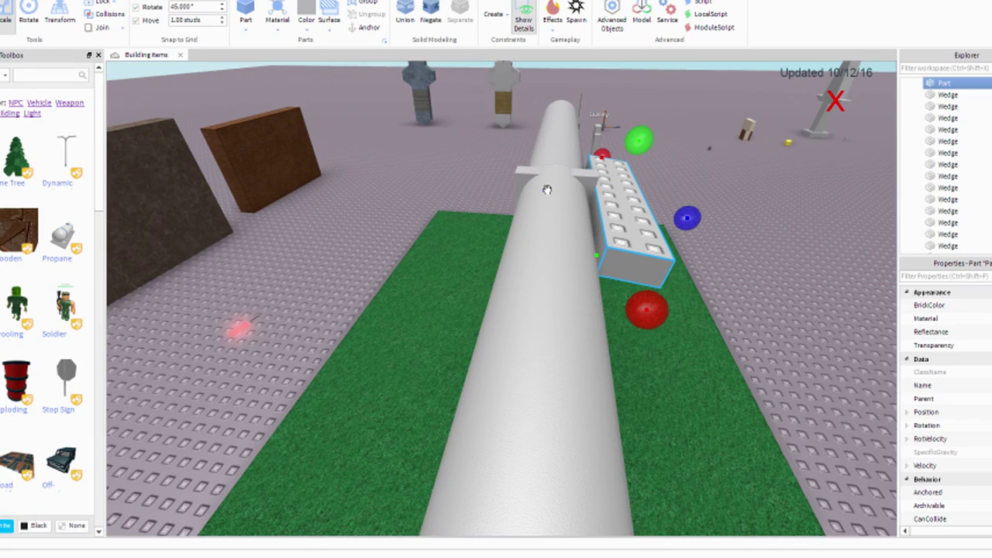
{"action": "scroll", "coordinate": [622, 211], "scroll_direction": "down", "scroll_amount": 3}
{"action": "right_click_drag", "start_coordinate": [523, 241], "coordinate": [512, 287]}
{"action": "scroll", "coordinate": [556, 348], "scroll_direction": "up", "scroll_amount": 5}
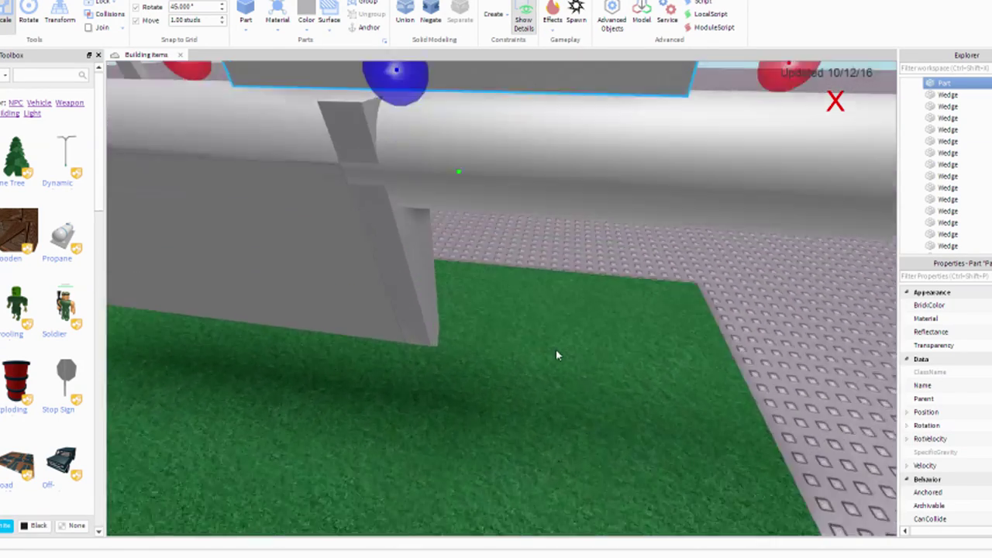
- Widen the block across both sides of the handle so it encloses the protruding top of the end plate
{"action": "right_click_drag", "start_coordinate": [556, 349], "coordinate": [505, 344]}
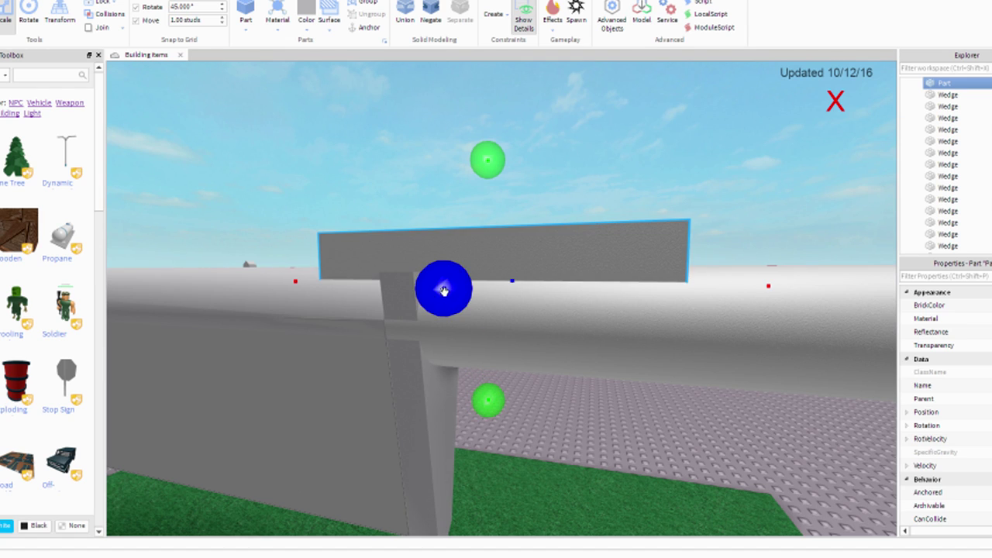
{"action": "left_click_drag", "start_coordinate": [443, 288], "coordinate": [387, 310]}
{"action": "right_click_drag", "start_coordinate": [387, 310], "coordinate": [390, 310]}
{"action": "scroll", "coordinate": [612, 213], "scroll_direction": "up", "scroll_amount": 3}
{"action": "left_click_drag", "start_coordinate": [612, 211], "coordinate": [680, 209]}
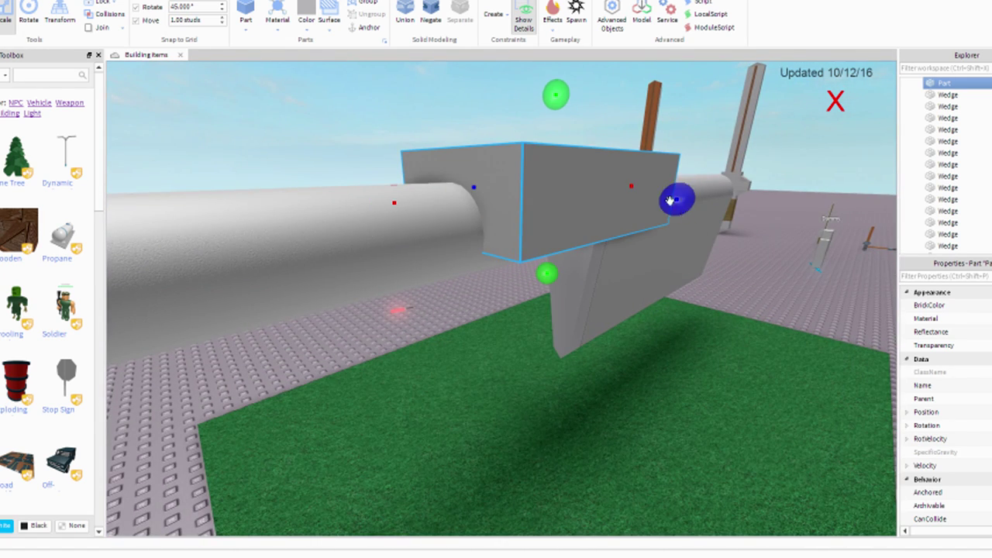
- Try to trim the end plate's top by negating the block and unioning it with the plate
{"action": "left_click", "coordinate": [430, 12]}
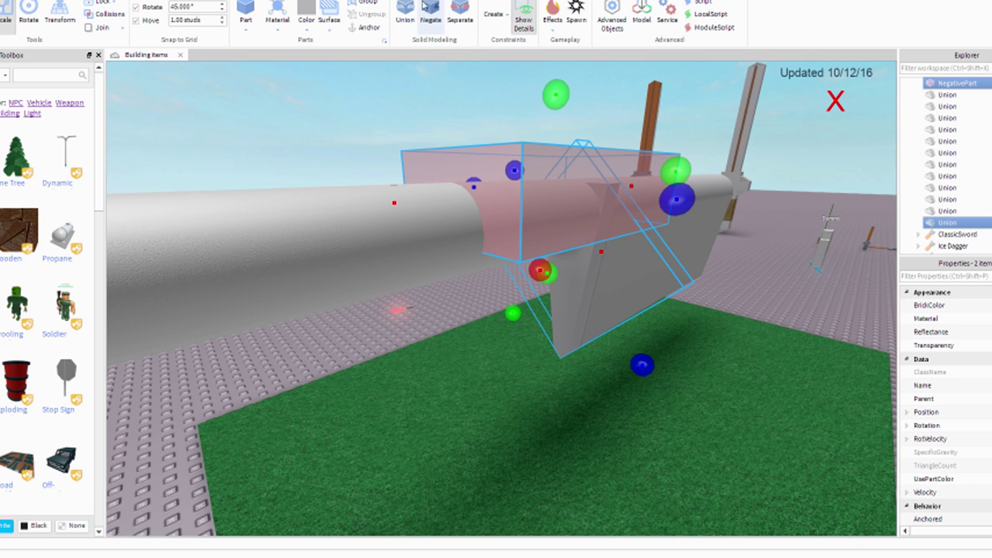
{"action": "left_click", "coordinate": [405, 12]}
{"action": "scroll", "coordinate": [536, 354], "scroll_direction": "up", "scroll_amount": 5}
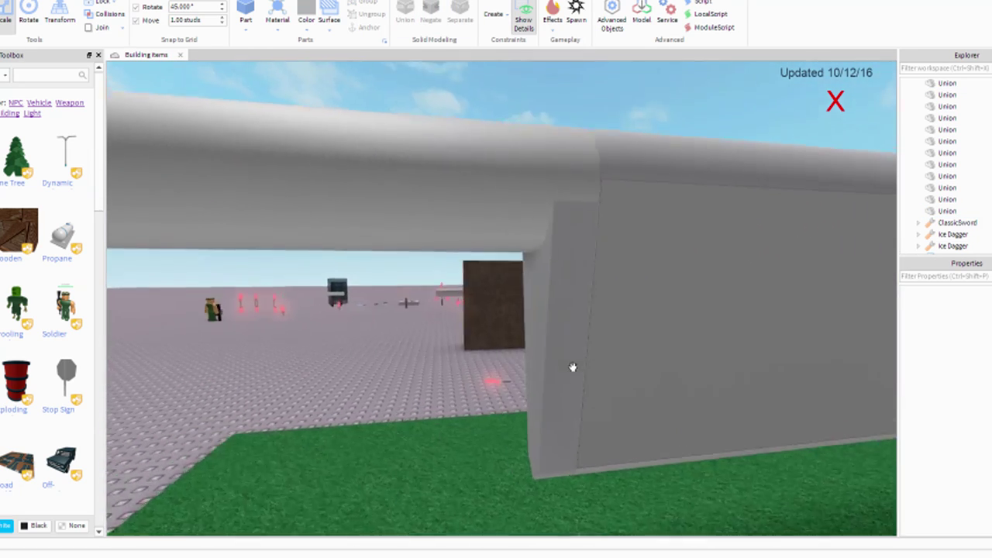
{"action": "right_click_drag", "start_coordinate": [572, 367], "coordinate": [580, 377]}
- Undo the end plate's top cut and negation, and raise the block's underside
{"action": "key", "text": "ctrl+z"}
{"action": "key", "text": "ctrl+z"}
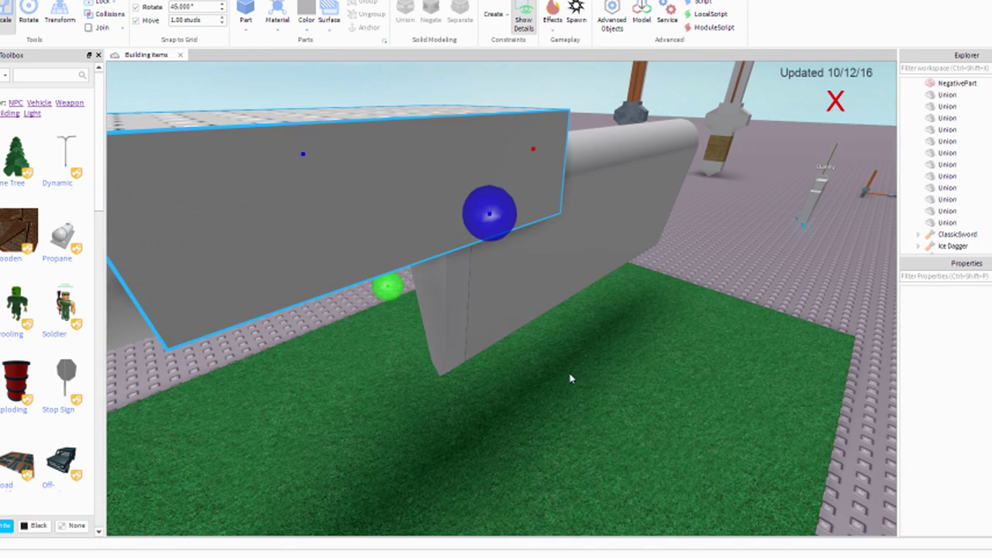
{"action": "key", "text": "ctrl+z"}
{"action": "key", "text": "ctrl+z"}
{"action": "left_click_drag", "start_coordinate": [387, 275], "coordinate": [390, 257]}
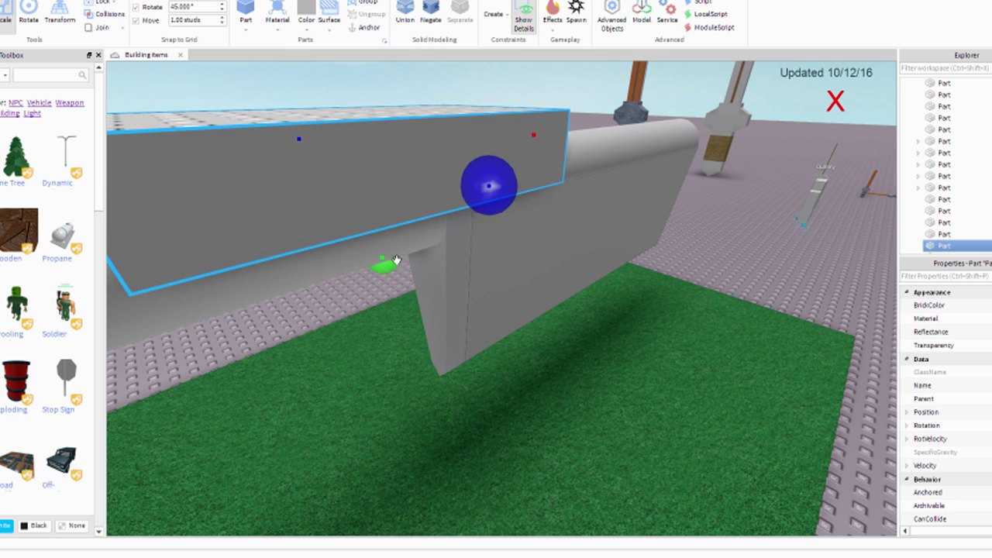
- Try negating the raised block for another cut on the end plate, and restore it to a solid block
{"action": "left_click", "coordinate": [433, 17]}
{"action": "key", "text": "ctrl+y"}
{"action": "key", "text": "ctrl+y"}
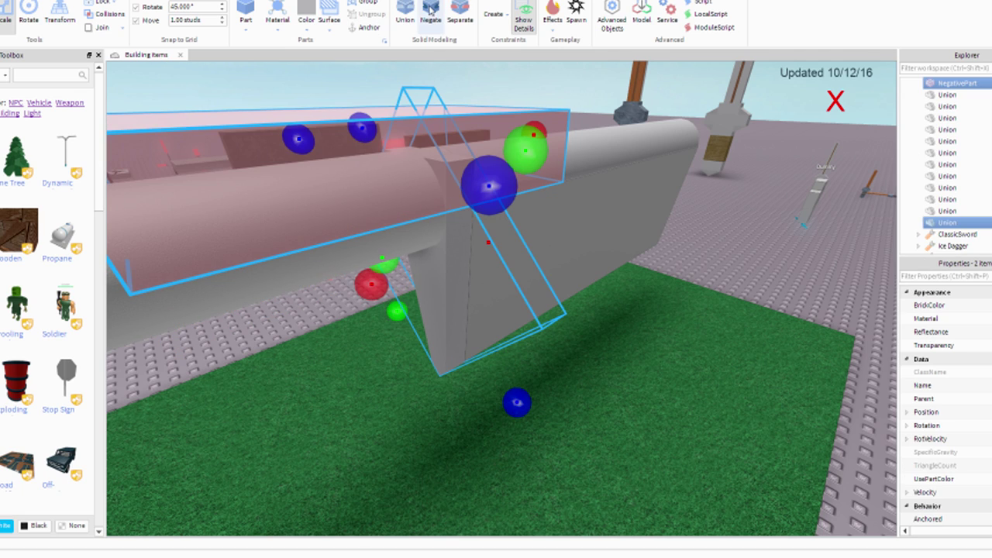
{"action": "key", "text": "ctrl+z"}
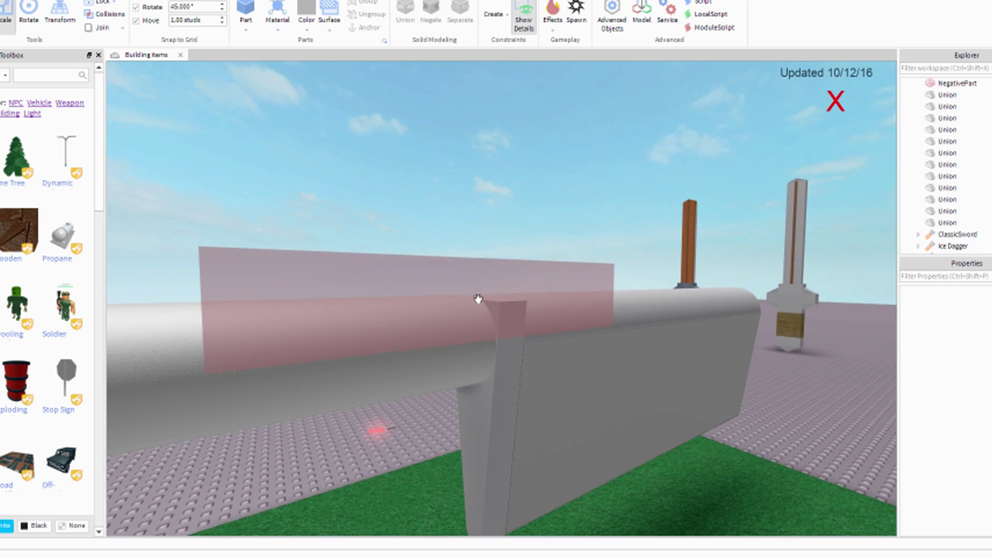
{"action": "left_click", "coordinate": [468, 292]}
{"action": "key", "text": "ctrl+z"}
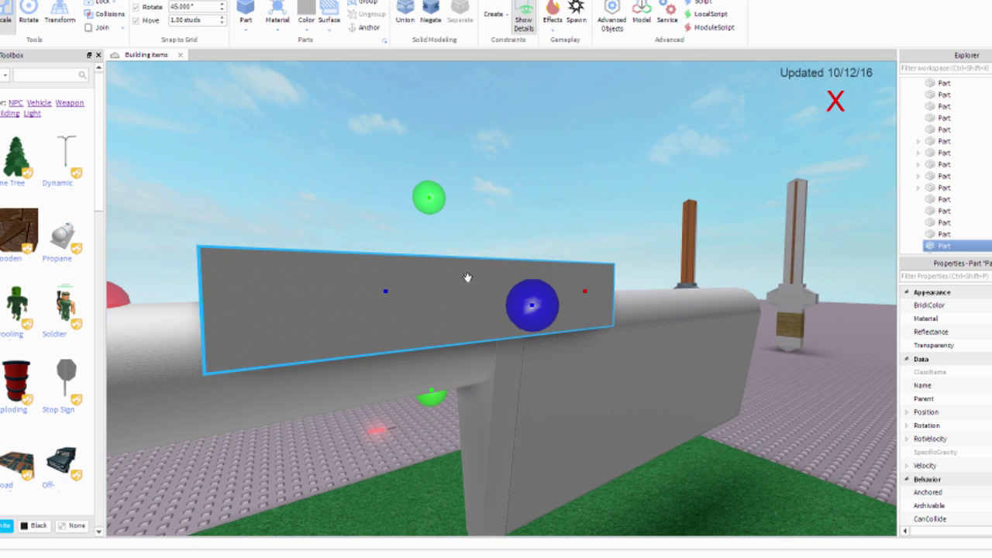
- With move snapping at 0 studs, align the block's underside with the body's upper seam, negate it and union it with the end plate
{"action": "left_click_drag", "start_coordinate": [431, 396], "coordinate": [488, 394]}
{"action": "scroll", "coordinate": [488, 394], "scroll_direction": "up", "scroll_amount": 5}
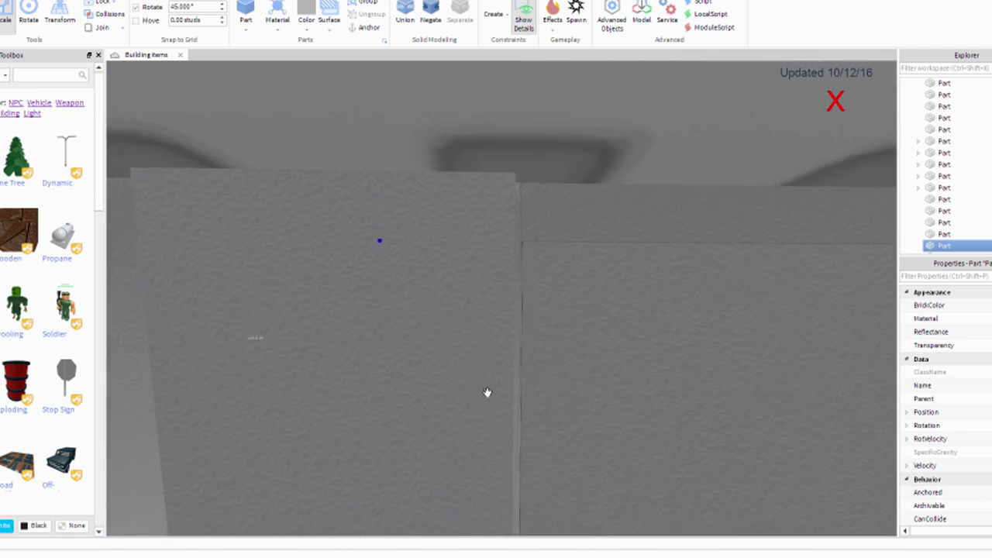
{"action": "left_click_drag", "start_coordinate": [395, 381], "coordinate": [392, 391]}
{"action": "left_click", "coordinate": [431, 10]}
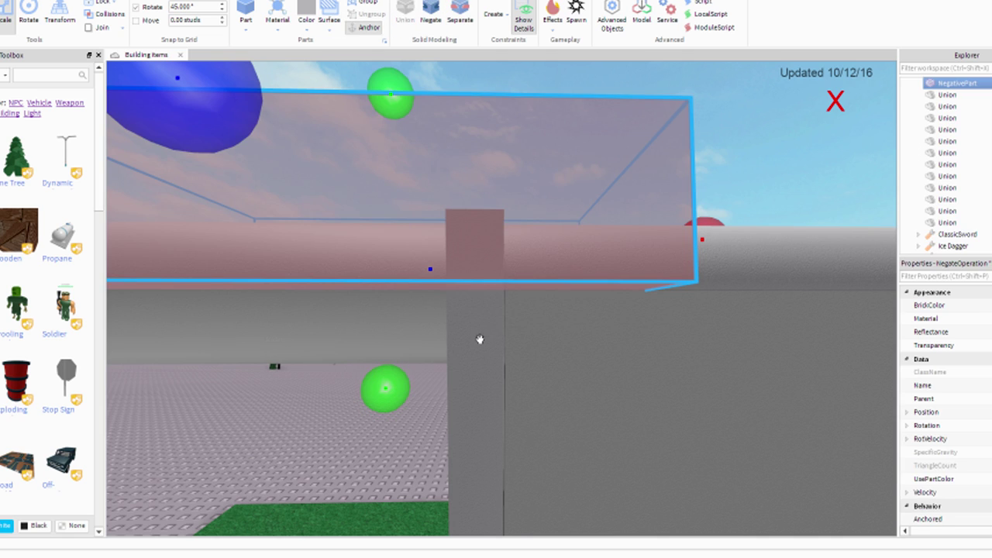
{"action": "left_click", "coordinate": [411, 14]}
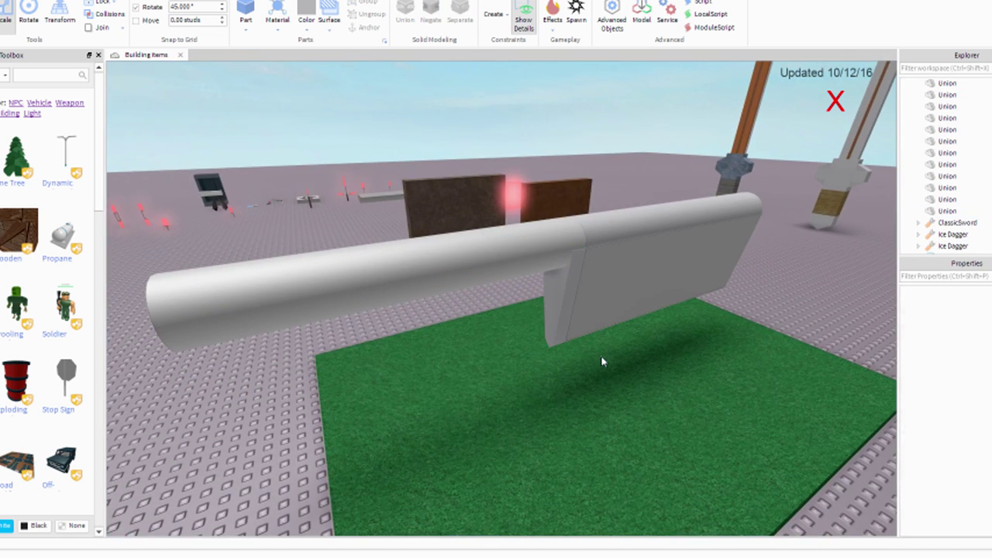
- Union all the pieces of the tapered body into one part, leaving the handle and end plate separate
{"action": "scroll", "coordinate": [602, 361], "scroll_direction": "up", "scroll_amount": 3}
{"action": "scroll", "coordinate": [603, 361], "scroll_direction": "up", "scroll_amount": 2}
{"action": "scroll", "coordinate": [613, 348], "scroll_direction": "down", "scroll_amount": 5}
{"action": "scroll", "coordinate": [615, 350], "scroll_direction": "up", "scroll_amount": 4}
{"action": "right_click_drag", "start_coordinate": [554, 310], "coordinate": [574, 344]}
{"action": "scroll", "coordinate": [574, 345], "scroll_direction": "down", "scroll_amount": 5}
{"action": "left_click", "coordinate": [554, 248]}
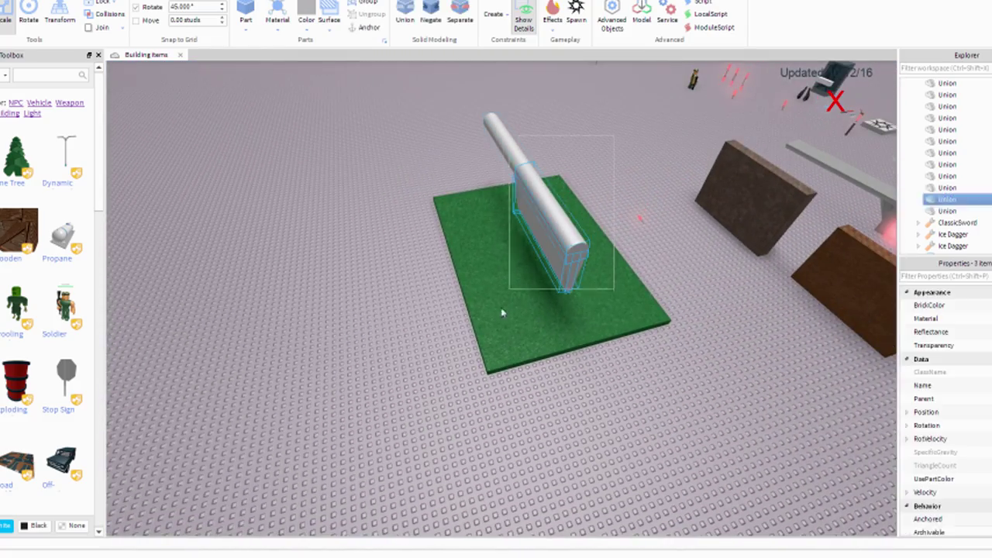
{"action": "right_click_drag", "start_coordinate": [486, 333], "coordinate": [486, 333]}
{"action": "scroll", "coordinate": [487, 333], "scroll_direction": "up", "scroll_amount": 3}
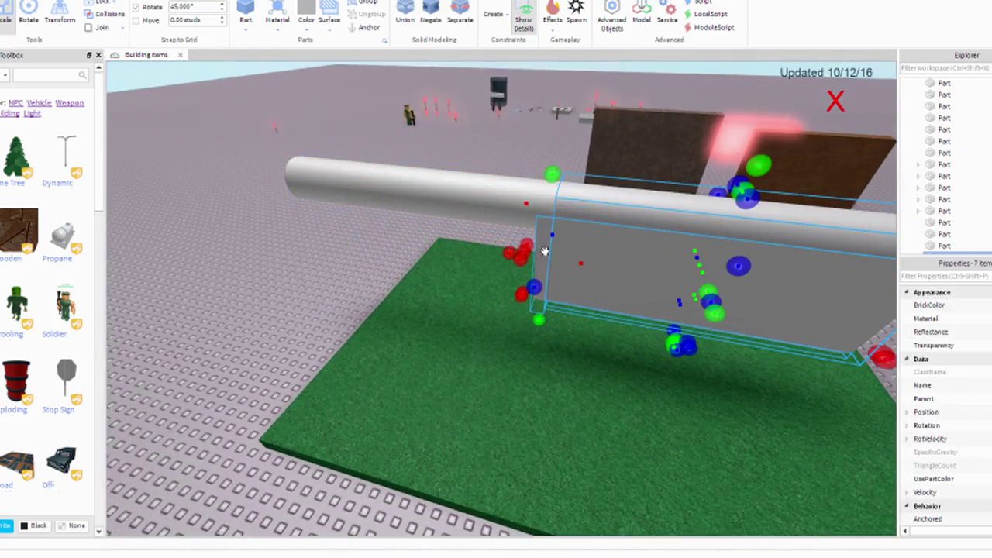
{"action": "key", "text": "f"}
{"action": "right_click_drag", "start_coordinate": [679, 349], "coordinate": [679, 349]}
- Turn on UsePartColor for the body union, colour it red and set its material to Neon
{"action": "left_click", "coordinate": [929, 305]}
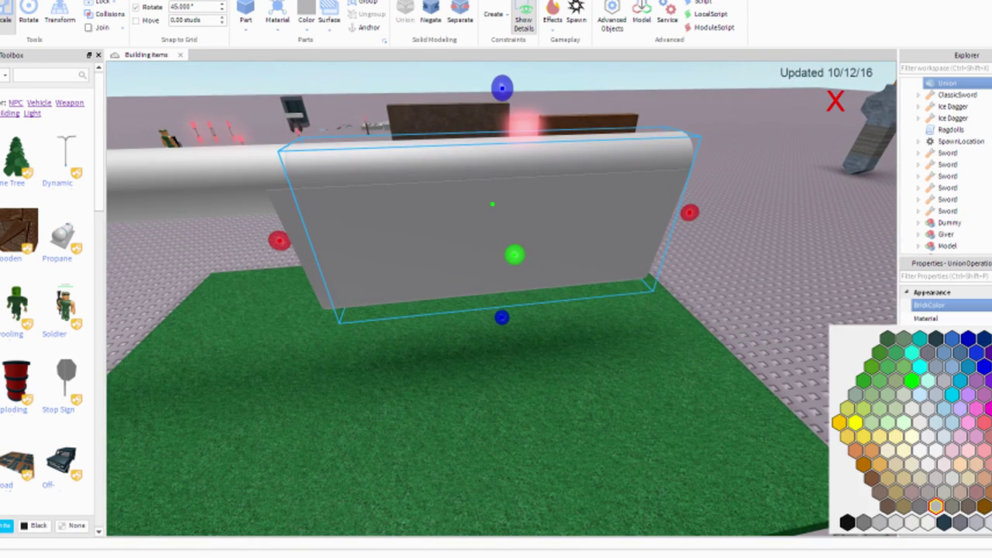
{"action": "key", "text": "Escape"}
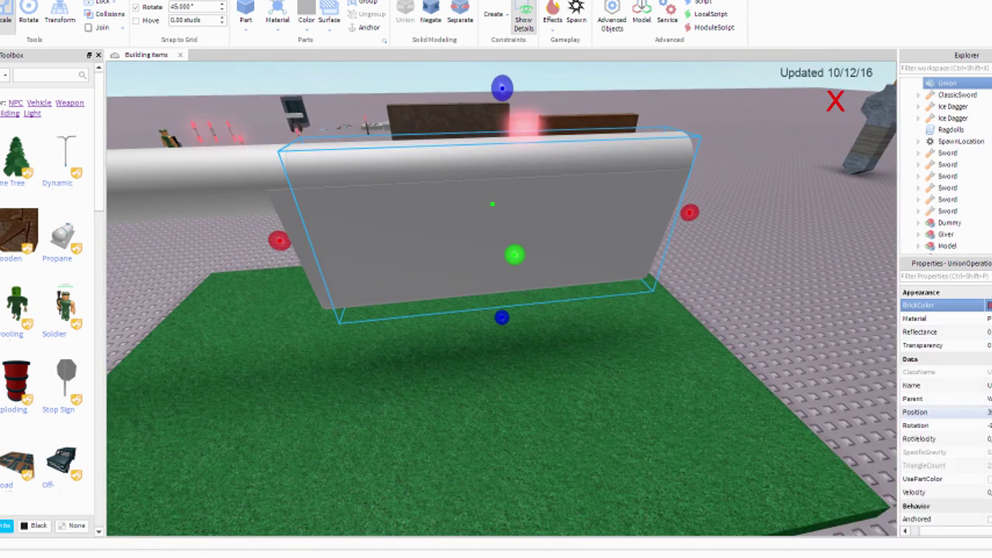
{"action": "left_click", "coordinate": [989, 481]}
{"action": "left_click", "coordinate": [989, 305]}
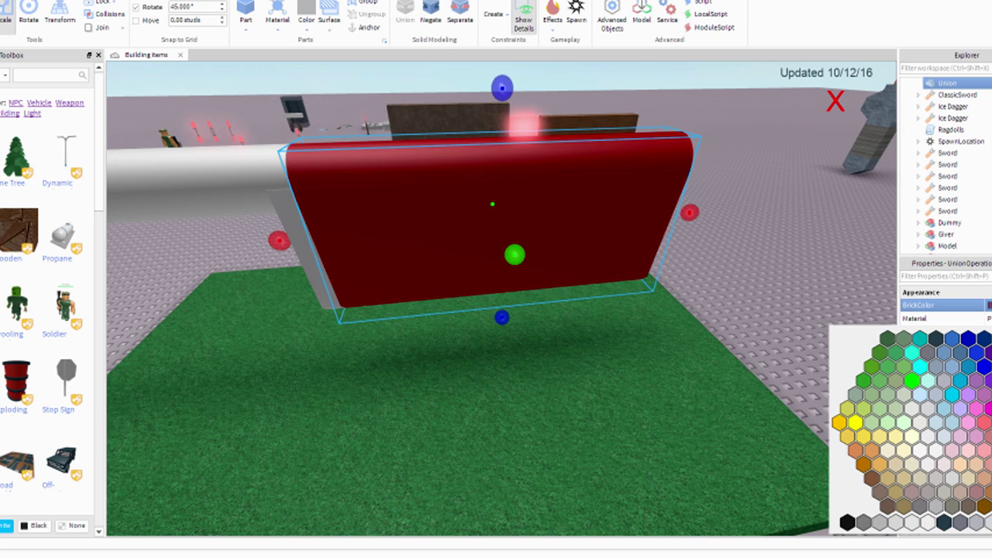
{"action": "key", "text": "Escape"}
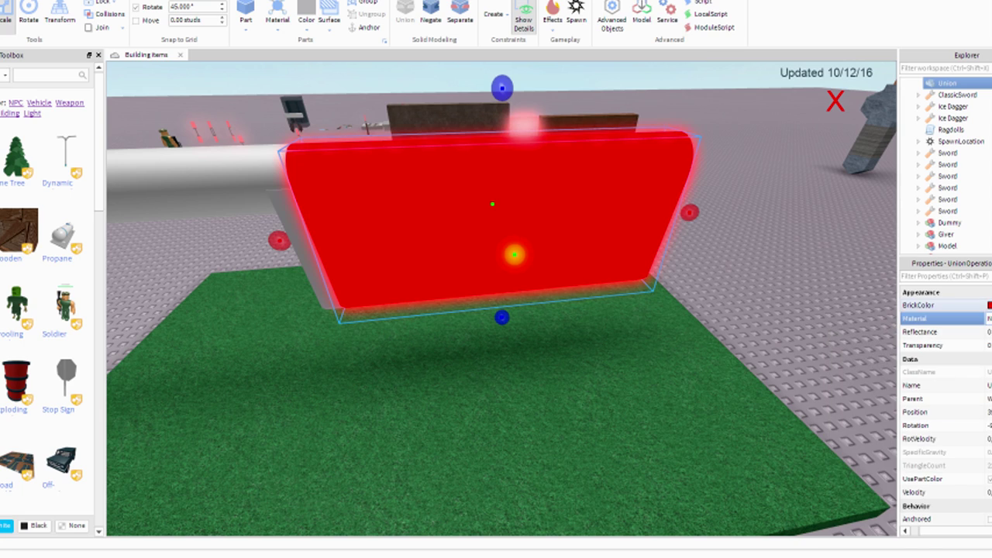
- Try other BrickColor shades on the neon body and settle on a light orange-red
{"action": "left_click", "coordinate": [989, 305]}
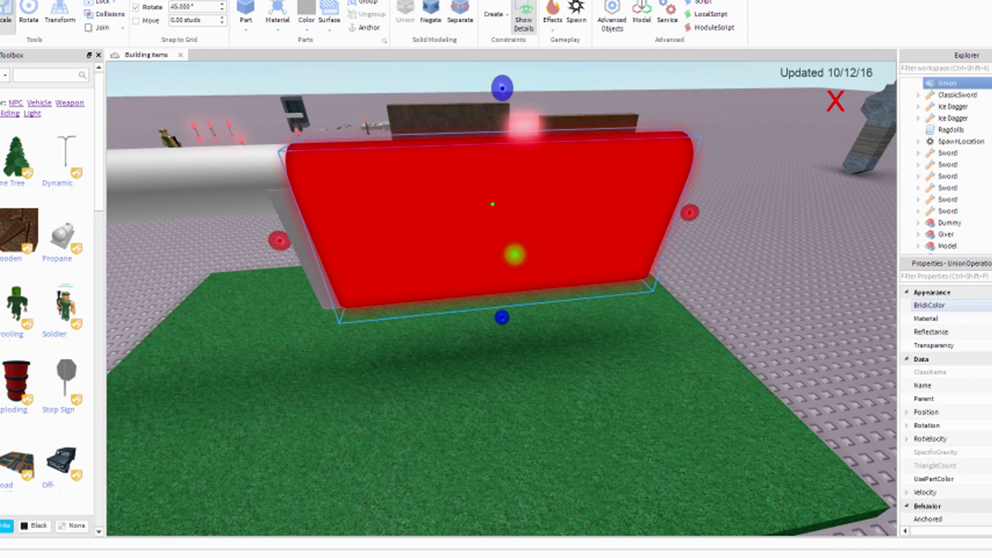
{"action": "left_click", "coordinate": [989, 306]}
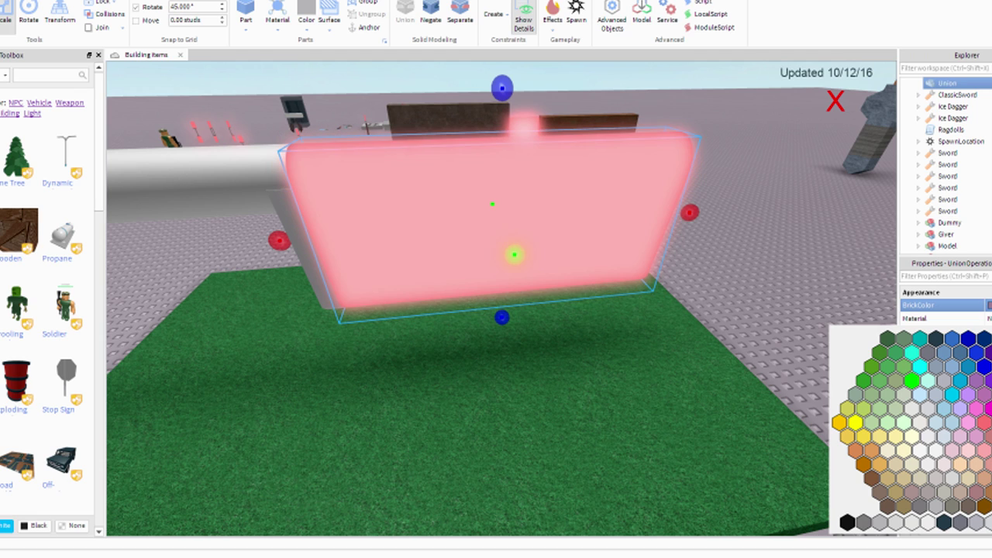
{"action": "left_click", "coordinate": [575, 350]}
- Set the handle and end plate to the Metal material and turn on UsePartColor for them
{"action": "right_click_drag", "start_coordinate": [575, 350], "coordinate": [529, 241]}
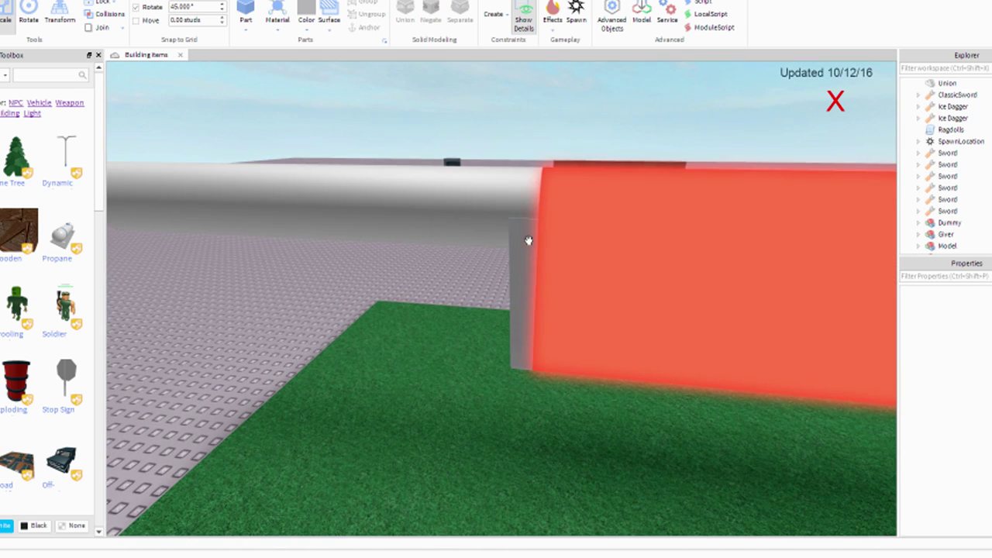
{"action": "left_click", "coordinate": [529, 241]}
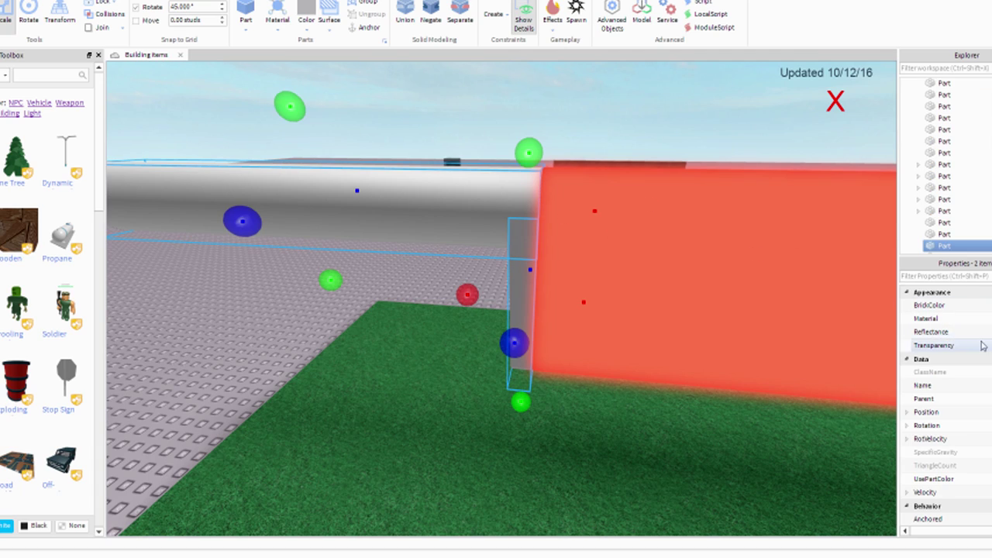
{"action": "left_click", "coordinate": [961, 318]}
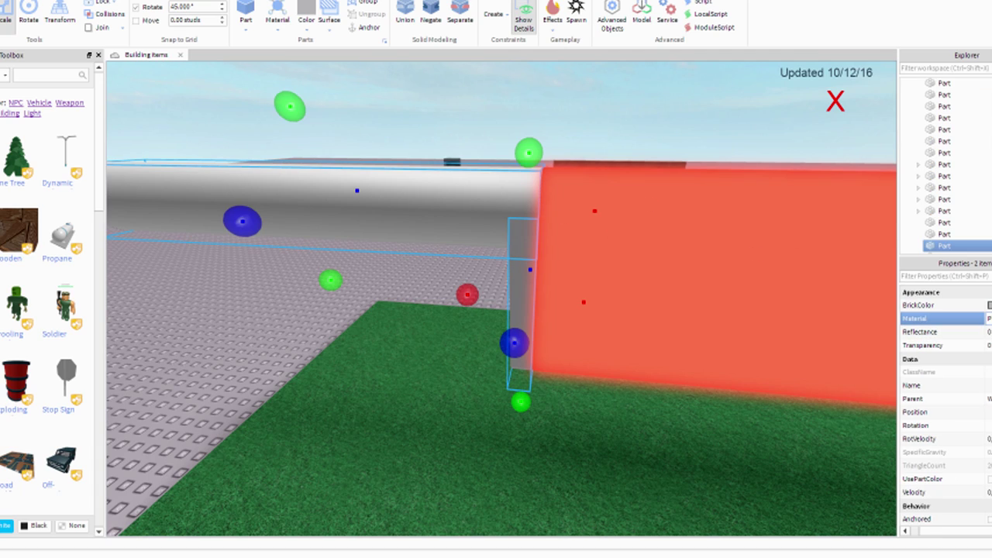
{"action": "left_click", "coordinate": [942, 305]}
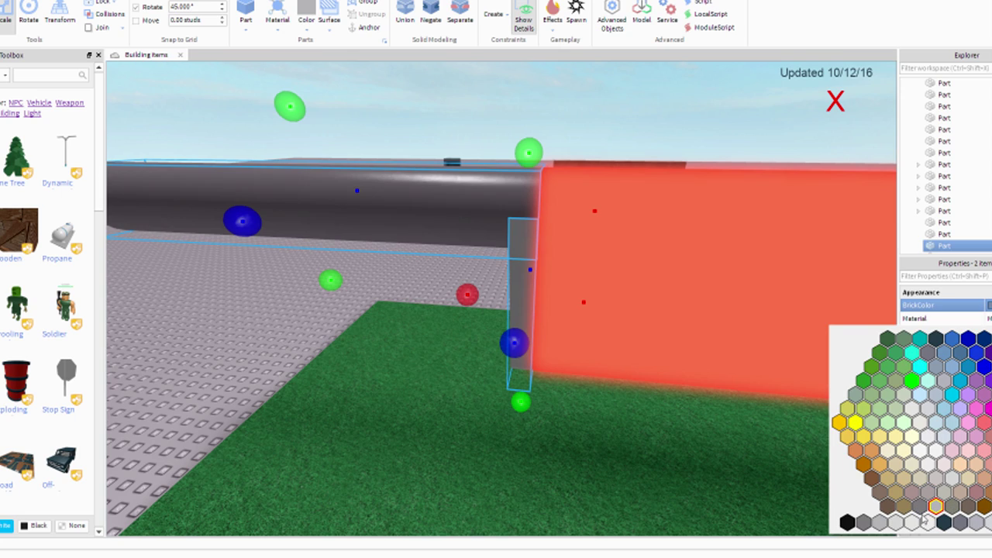
{"action": "left_click", "coordinate": [925, 521]}
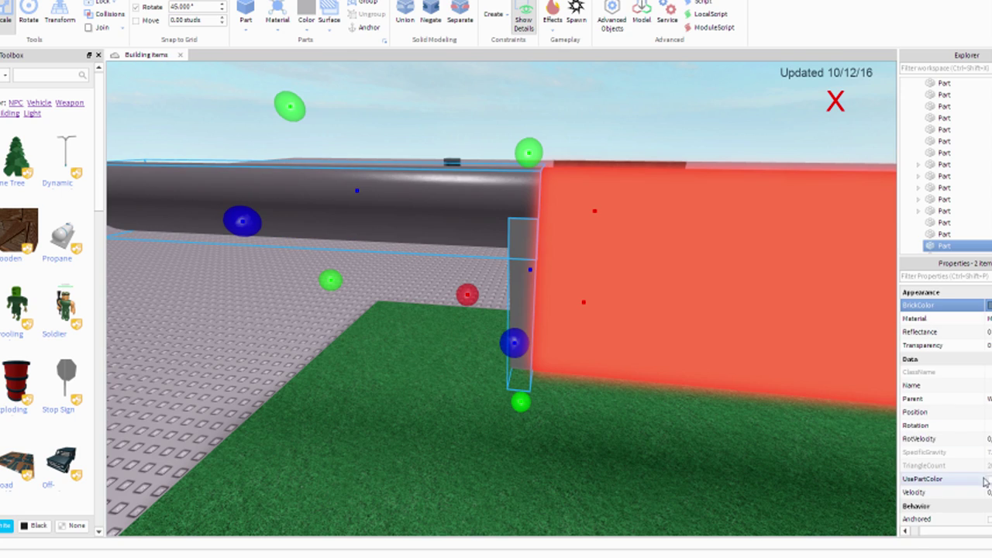
{"action": "right_click_drag", "start_coordinate": [696, 382], "coordinate": [589, 349]}
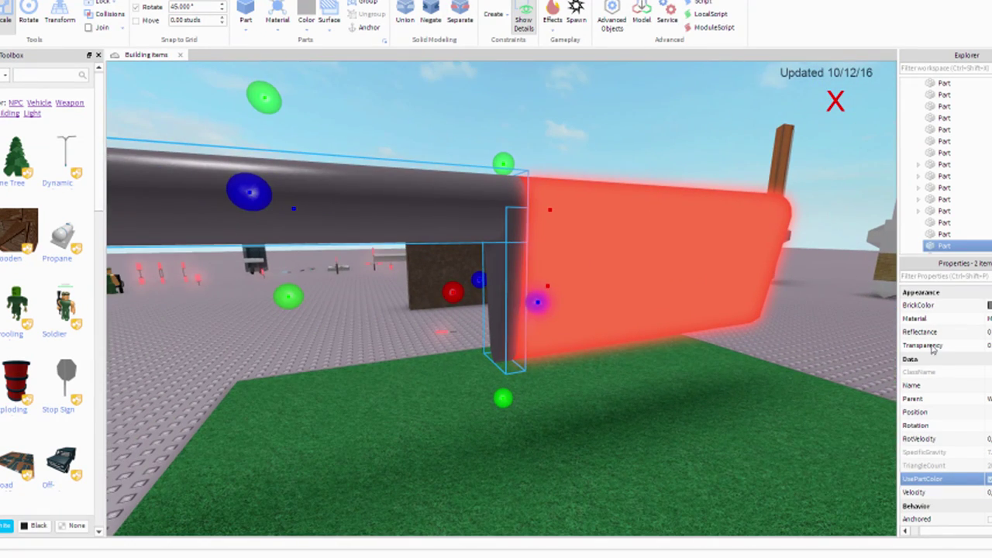
- Set the BrickColor of the handle and end plate to a medium grey
{"action": "left_click", "coordinate": [988, 305]}
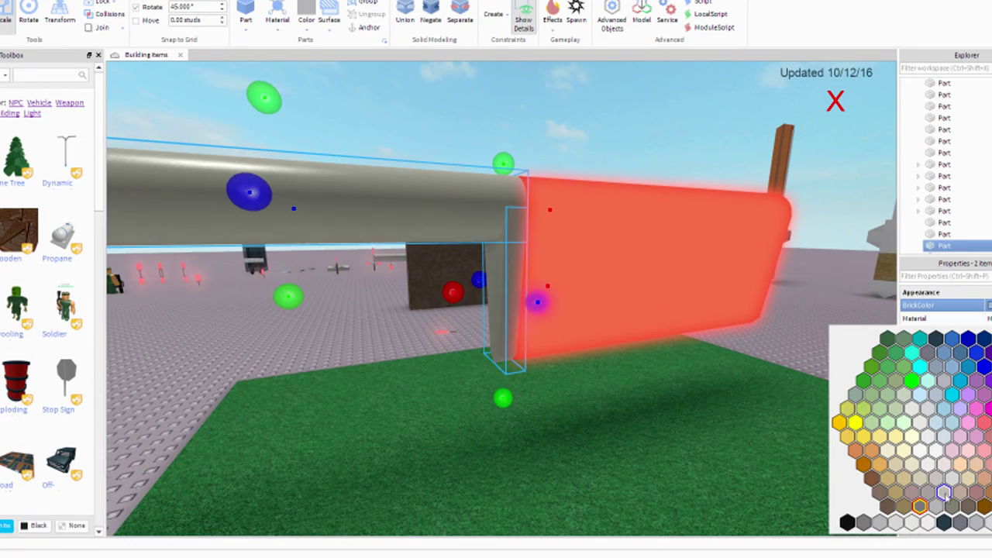
{"action": "left_click", "coordinate": [936, 508]}
{"action": "left_click", "coordinate": [602, 439]}
{"action": "scroll", "coordinate": [602, 441], "scroll_direction": "down", "scroll_amount": 5}
{"action": "right_click_drag", "start_coordinate": [602, 441], "coordinate": [602, 398]}
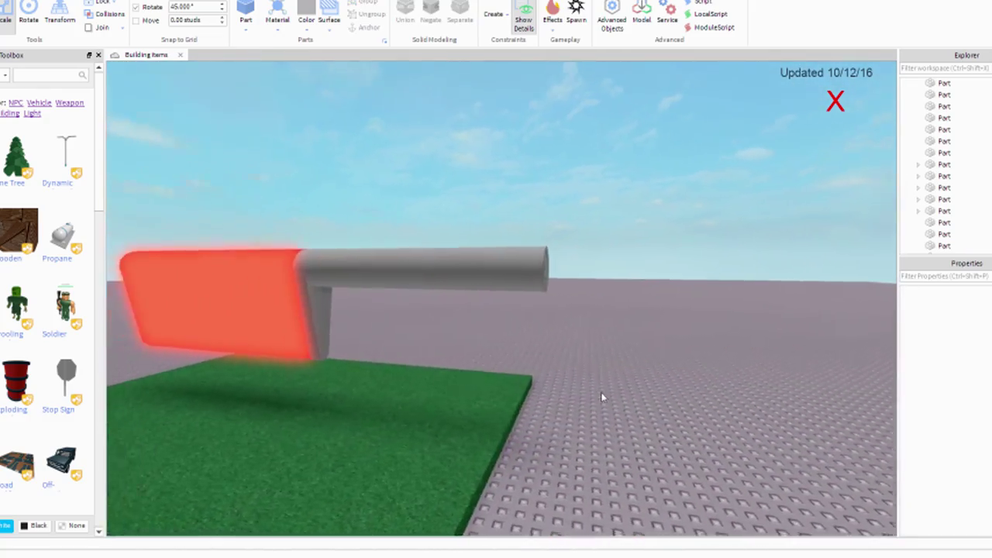
{"action": "scroll", "coordinate": [620, 356], "scroll_direction": "down", "scroll_amount": 6}
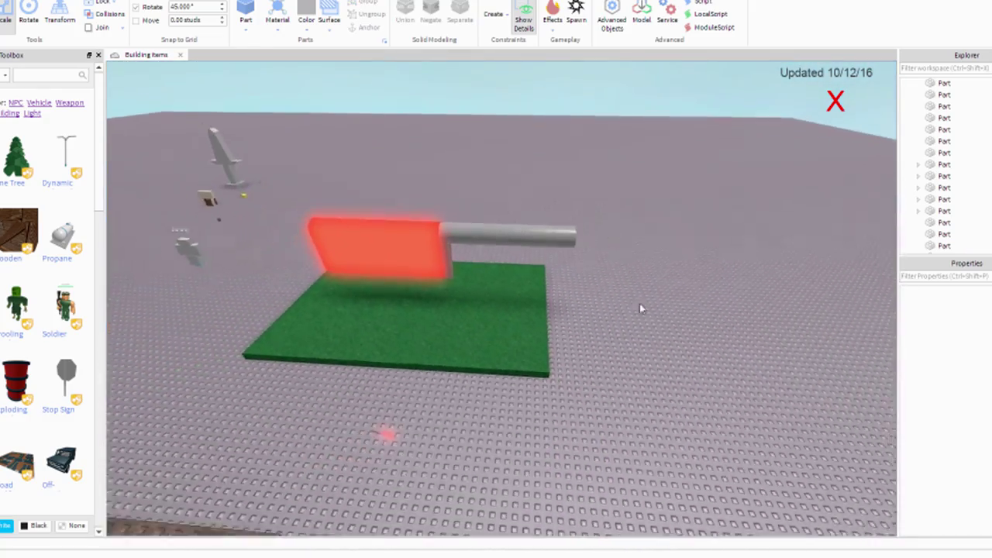
- Duplicate the body, end plate and handle above the original and group them as a model
{"action": "left_click", "coordinate": [391, 294]}
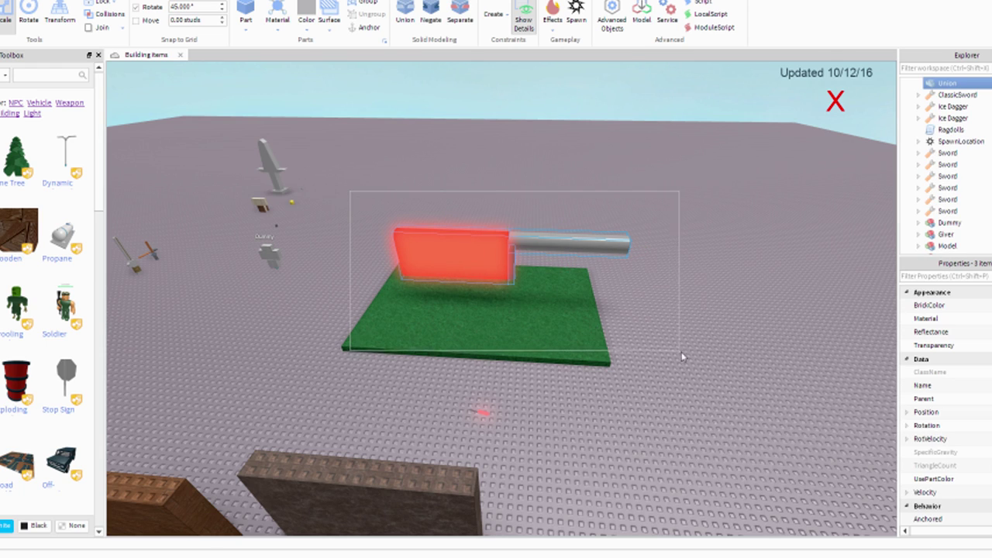
{"action": "key", "text": "ctrl+t"}
{"action": "key", "text": "ctrl+g"}
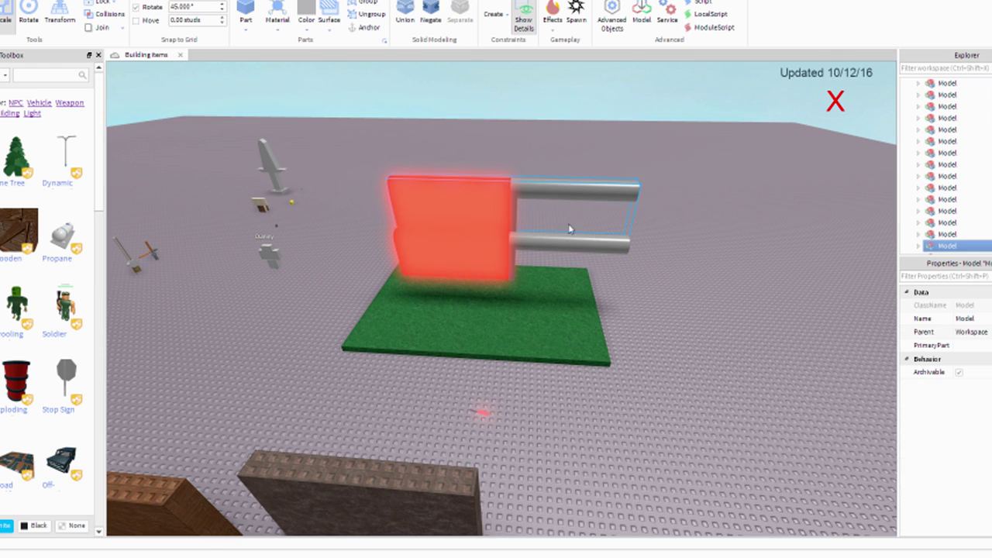
- Stand the duplicated cleaver model upright on the baseplate away from the original and turn on the Model Resize handles for it
{"action": "left_click_drag", "start_coordinate": [530, 205], "coordinate": [616, 209]}
{"action": "key", "text": "d"}
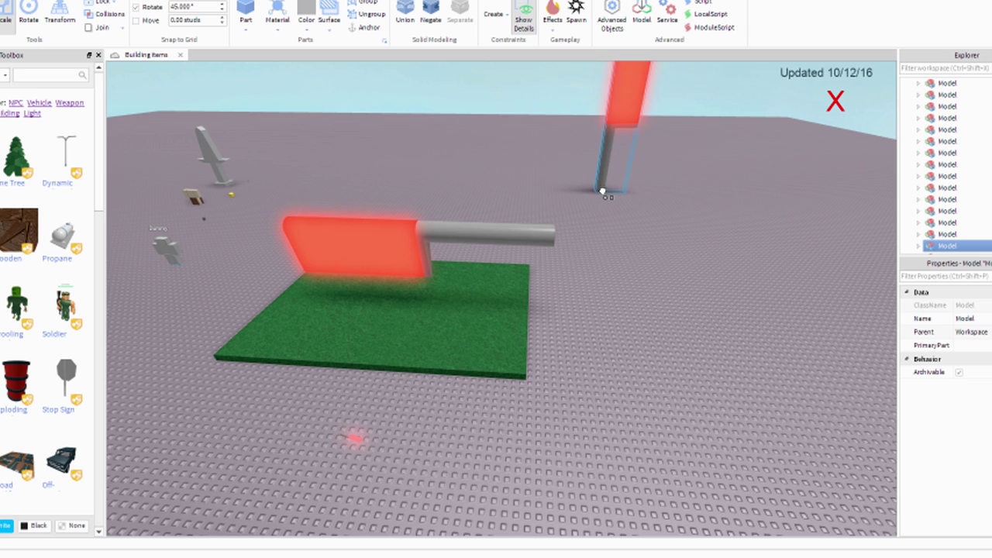
{"action": "key", "text": "f"}
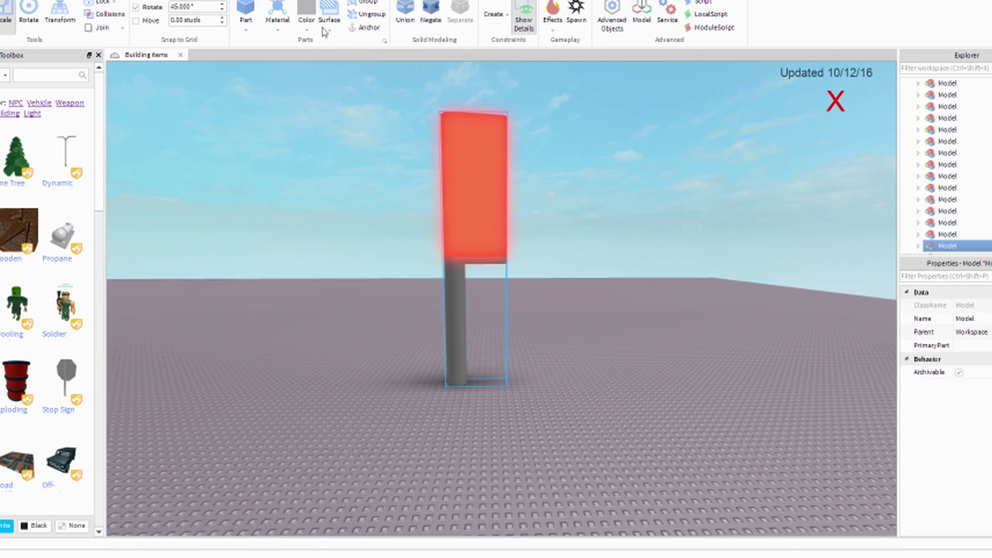
{"action": "left_click", "coordinate": [496, 2]}
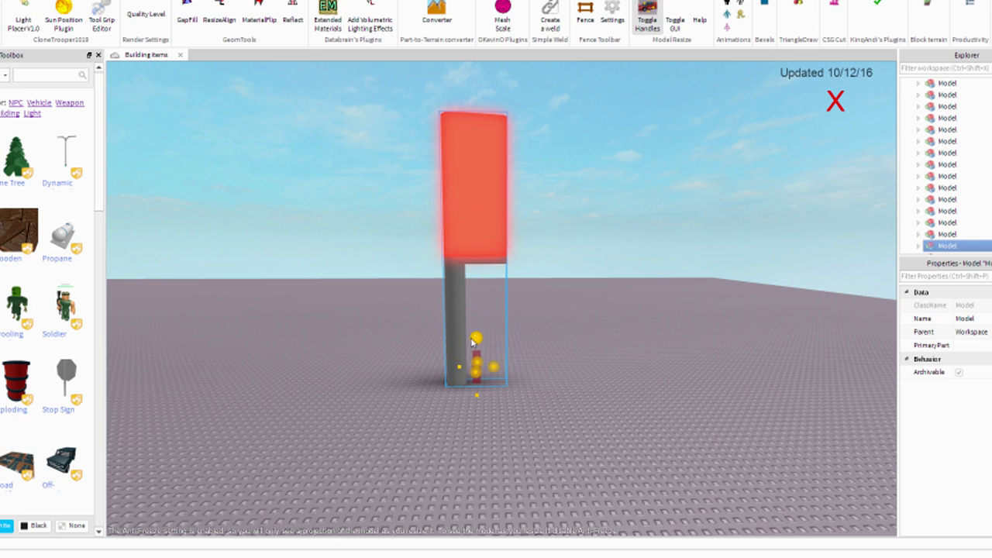
{"action": "scroll", "coordinate": [510, 319], "scroll_direction": "down", "scroll_amount": 5}
{"action": "scroll", "coordinate": [510, 319], "scroll_direction": "up", "scroll_amount": 5}
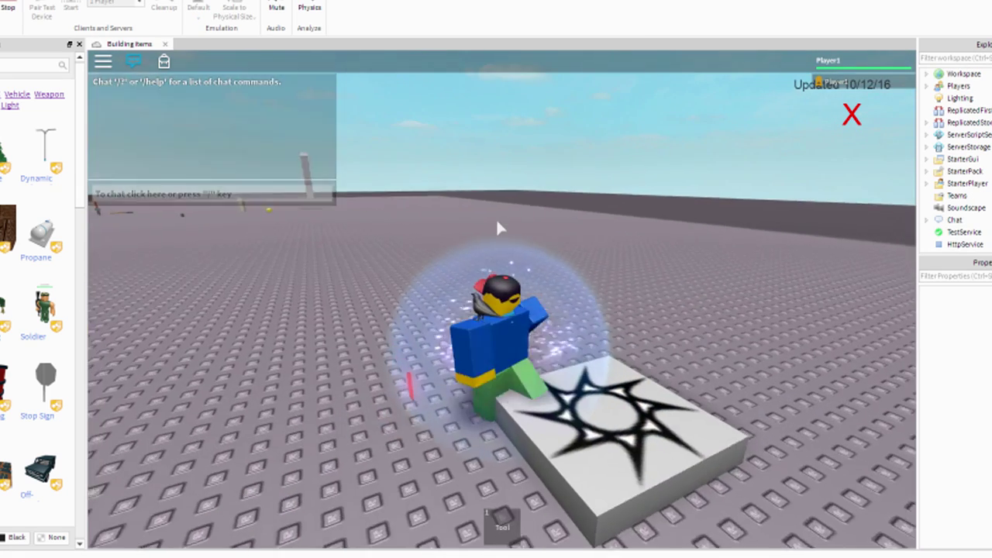
- Try equipping and using the tool on the character in a playtest, and end the test
{"action": "key", "text": "1"}
{"action": "right_click_drag", "start_coordinate": [496, 222], "coordinate": [496, 222]}
{"action": "left_click", "coordinate": [496, 222]}
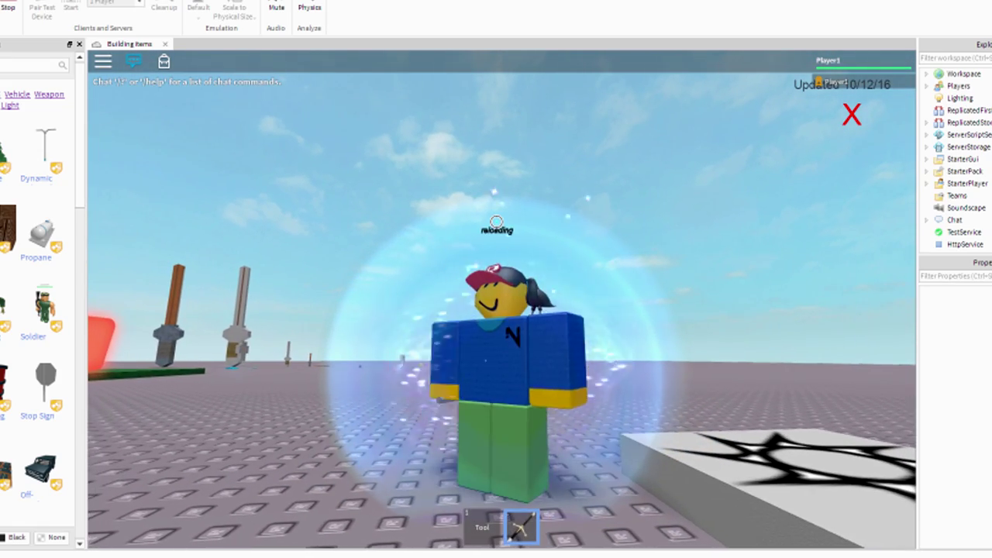
{"action": "key", "text": "shift+F5"}
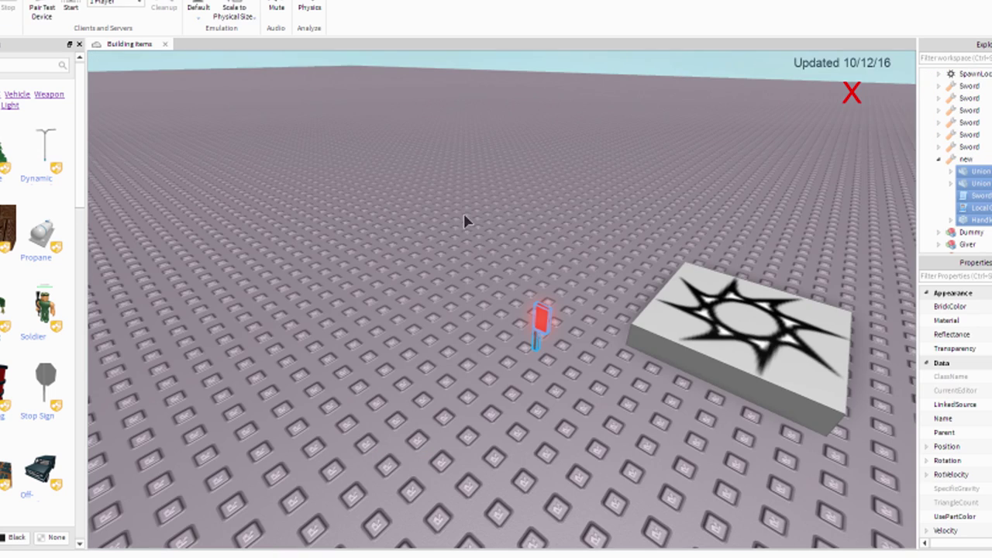
- Adjust the hand grip position of the "new" tool with the Tool Grip Editor
{"action": "left_click", "coordinate": [220, 0]}
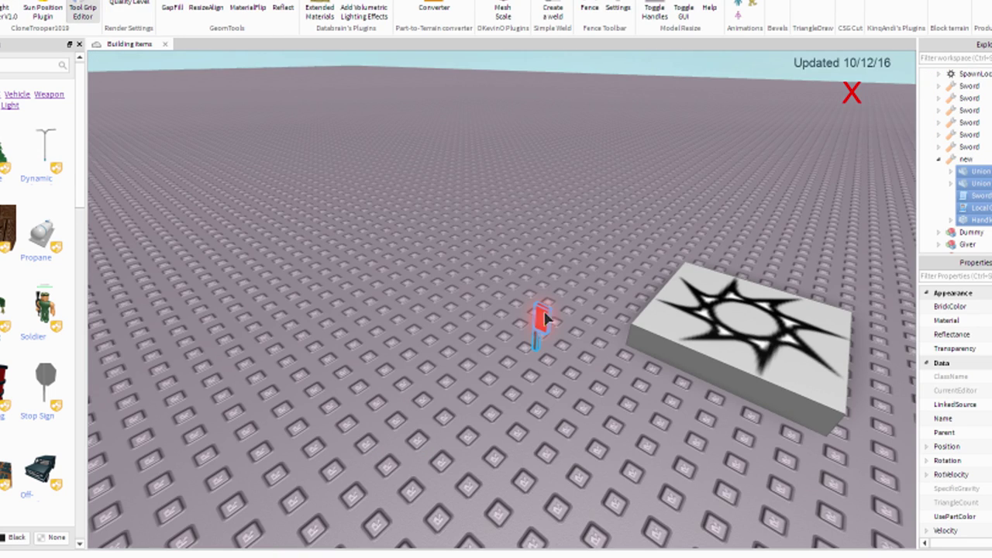
{"action": "left_click", "coordinate": [965, 160]}
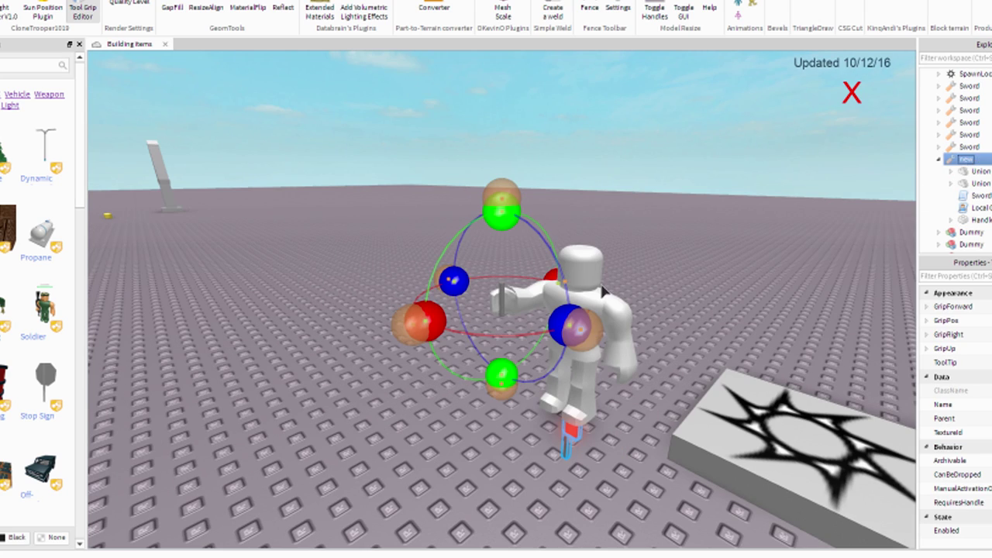
{"action": "scroll", "coordinate": [603, 291], "scroll_direction": "up", "scroll_amount": 3}
{"action": "left_click_drag", "start_coordinate": [503, 472], "coordinate": [525, 258]}
{"action": "left_click_drag", "start_coordinate": [436, 311], "coordinate": [438, 323]}
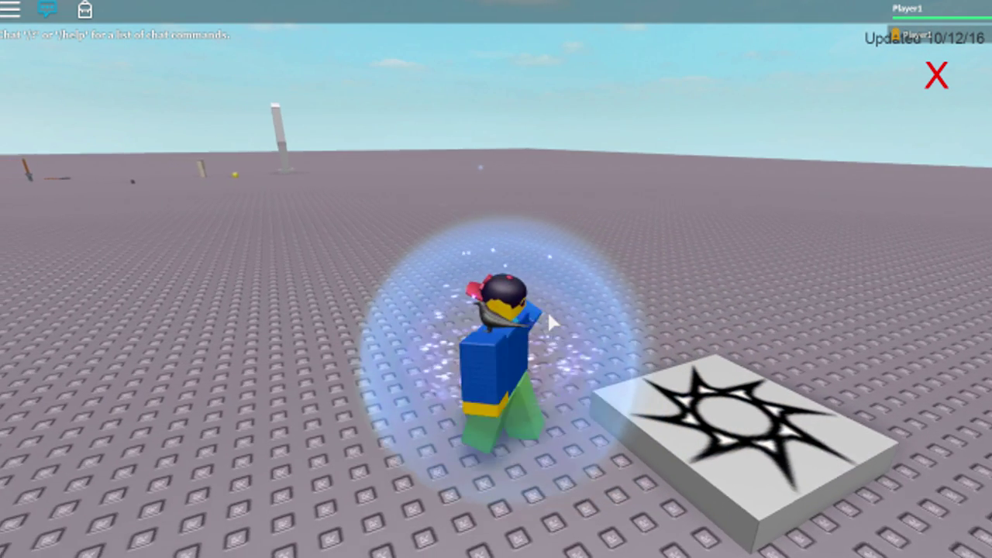
- Equip the cleaver in a fresh playtest and check how it is held in first person
{"action": "key", "text": "1"}
{"action": "key", "text": "shift"}
{"action": "scroll", "coordinate": [547, 314], "scroll_direction": "up", "scroll_amount": 5}
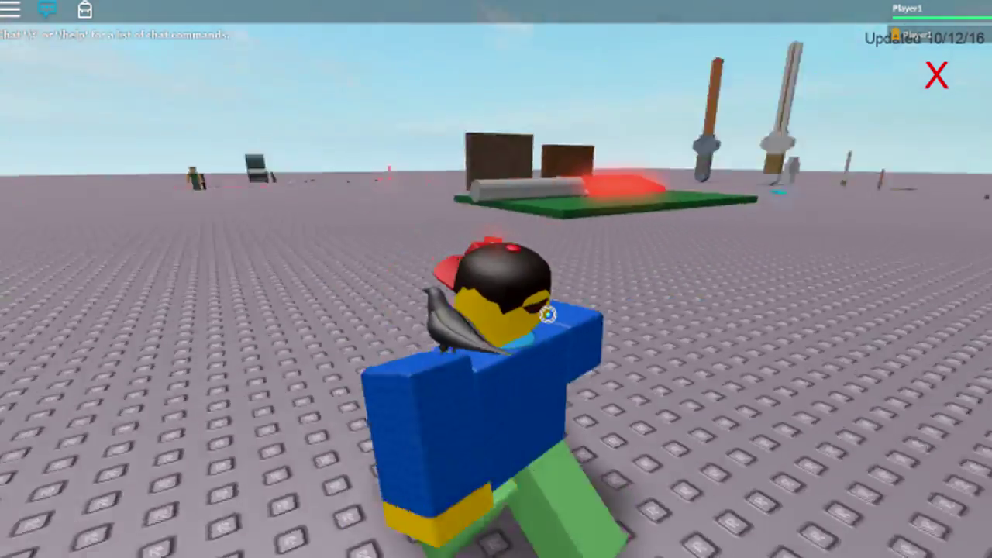
{"action": "scroll", "coordinate": [547, 314], "scroll_direction": "up", "scroll_amount": 3}
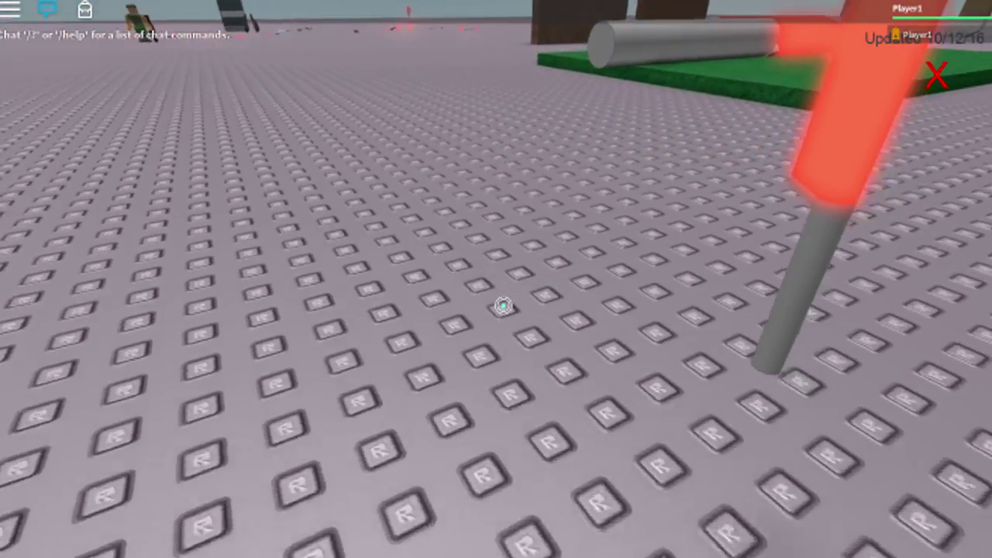
- Test the cleaver's swing repeatedly in first person beside the large metal cylinder handle
{"action": "left_click", "coordinate": [503, 305]}
{"action": "key", "text": "w"}
{"action": "left_click", "coordinate": [503, 305]}
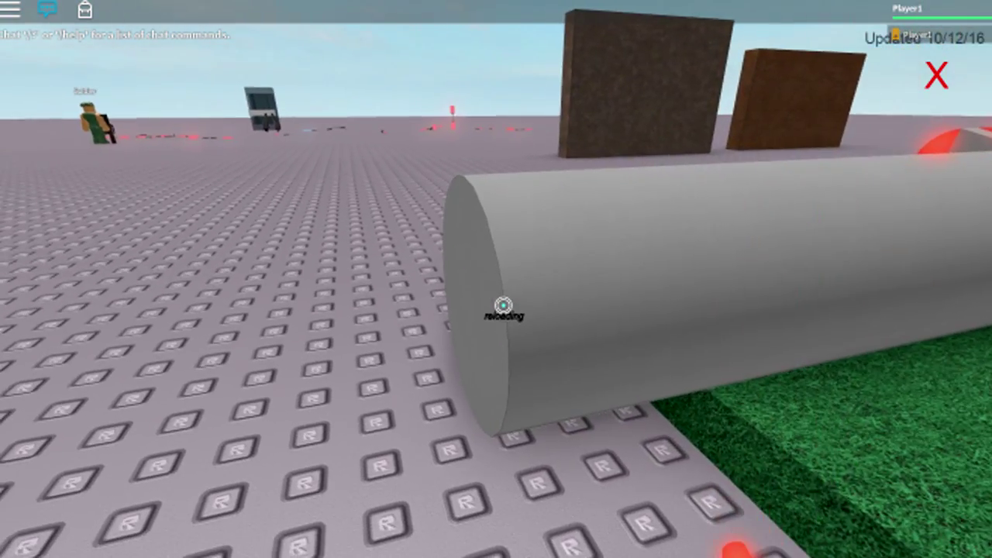
{"action": "left_click", "coordinate": [503, 305]}
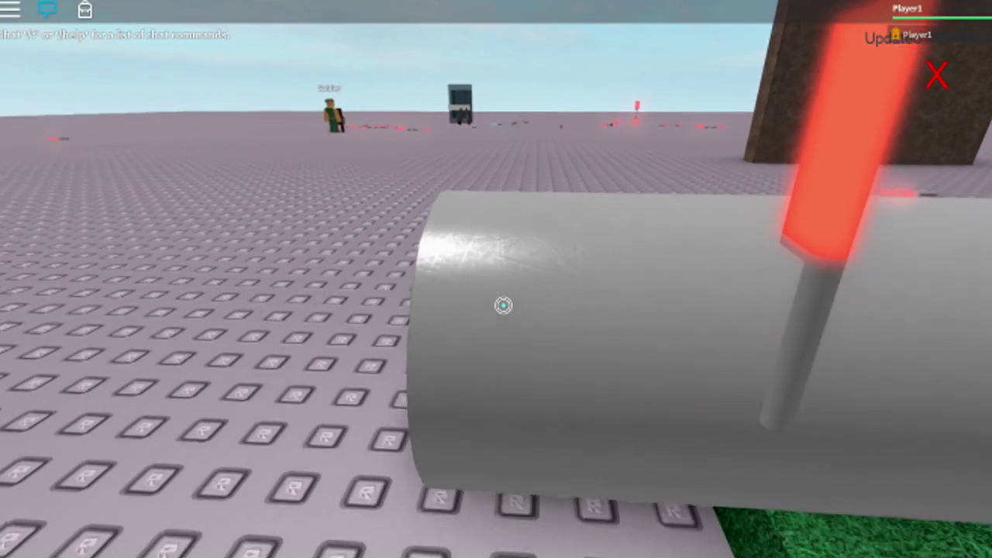
{"action": "left_click", "coordinate": [503, 305]}
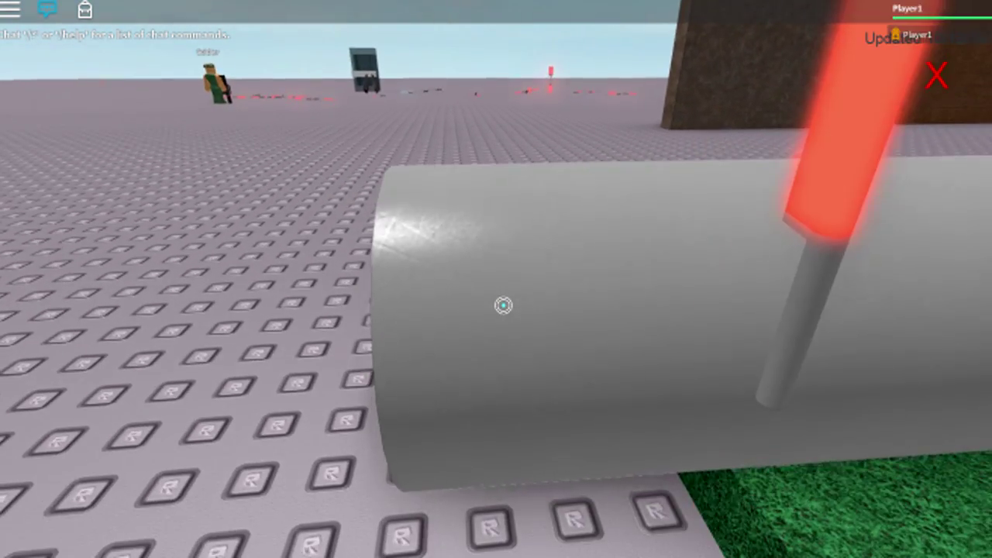
{"action": "left_click", "coordinate": [503, 306]}
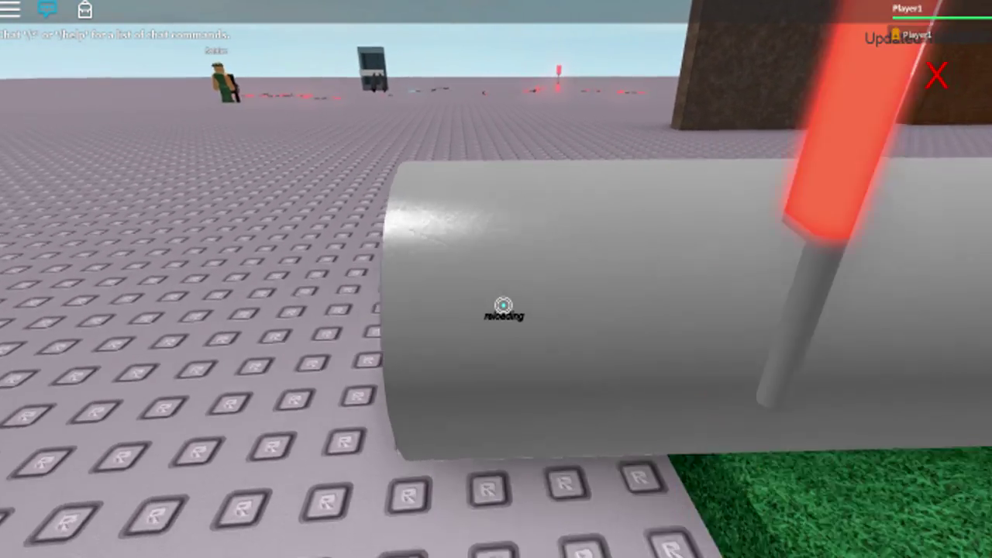
{"action": "left_click", "coordinate": [503, 305]}
- Try the cleaver attack near the dummies in third person and in first person
{"action": "scroll", "coordinate": [503, 305], "scroll_direction": "down", "scroll_amount": 5}
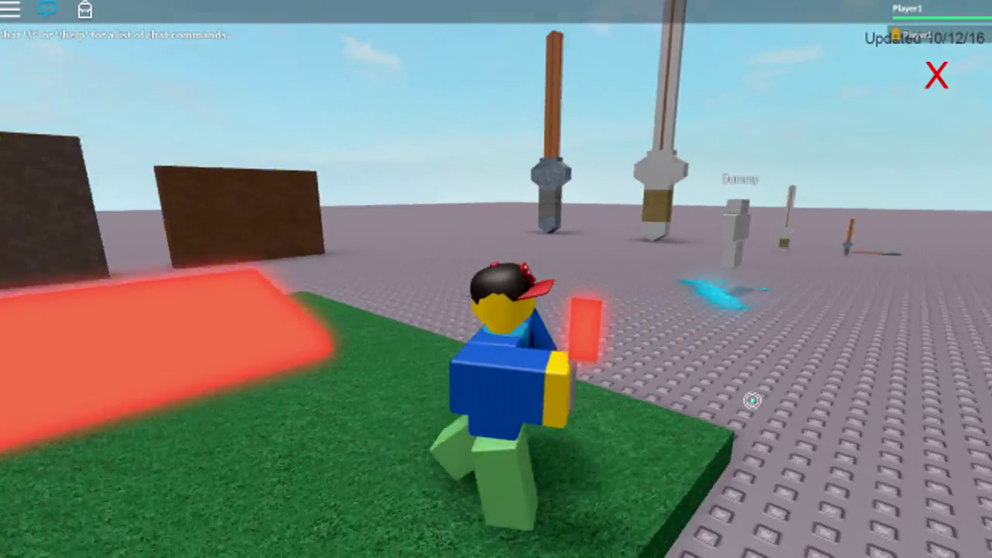
{"action": "left_click", "coordinate": [750, 399]}
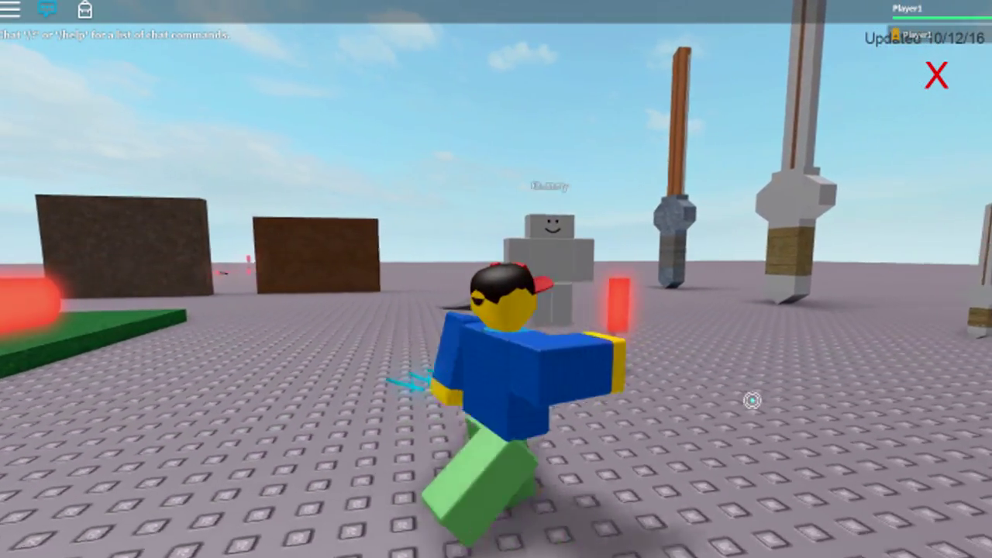
{"action": "left_click", "coordinate": [751, 400]}
{"action": "right_click_drag", "start_coordinate": [752, 405], "coordinate": [752, 399]}
{"action": "scroll", "coordinate": [752, 400], "scroll_direction": "up", "scroll_amount": 5}
{"action": "left_click", "coordinate": [502, 305]}
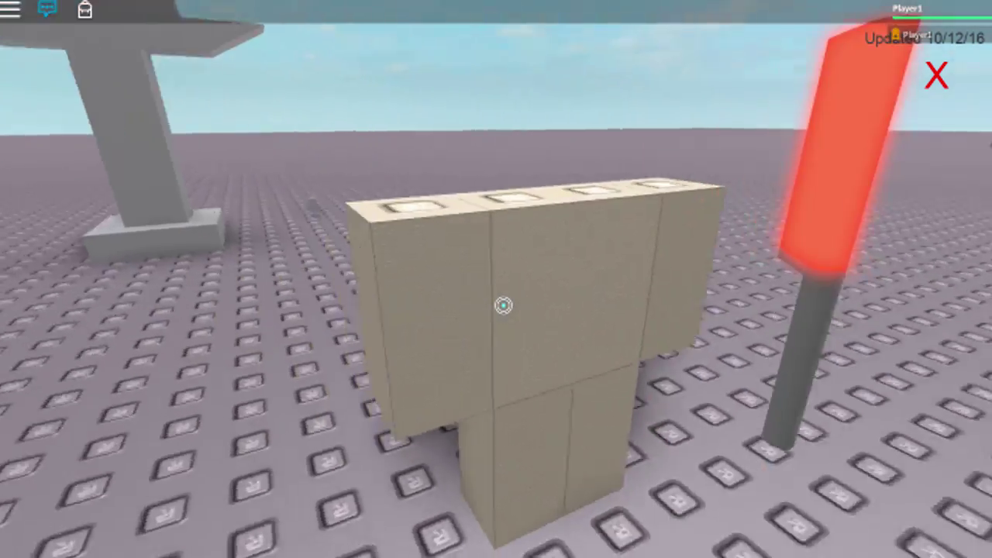
- Walk the character to the tall grey sword statue and around it while carrying the cleaver
{"action": "key", "text": "w"}
{"action": "key", "text": "w"}
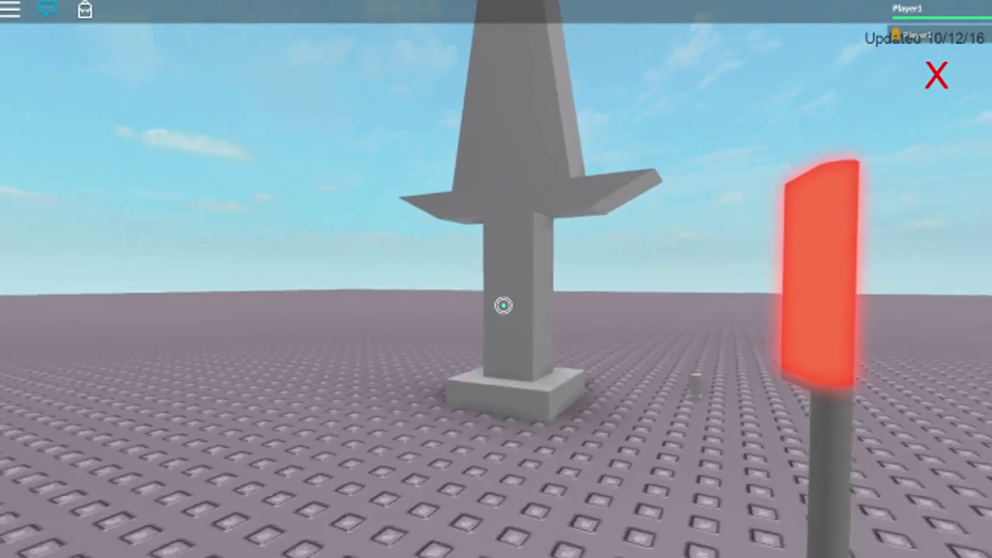
{"action": "scroll", "coordinate": [502, 305], "scroll_direction": "down", "scroll_amount": 5}
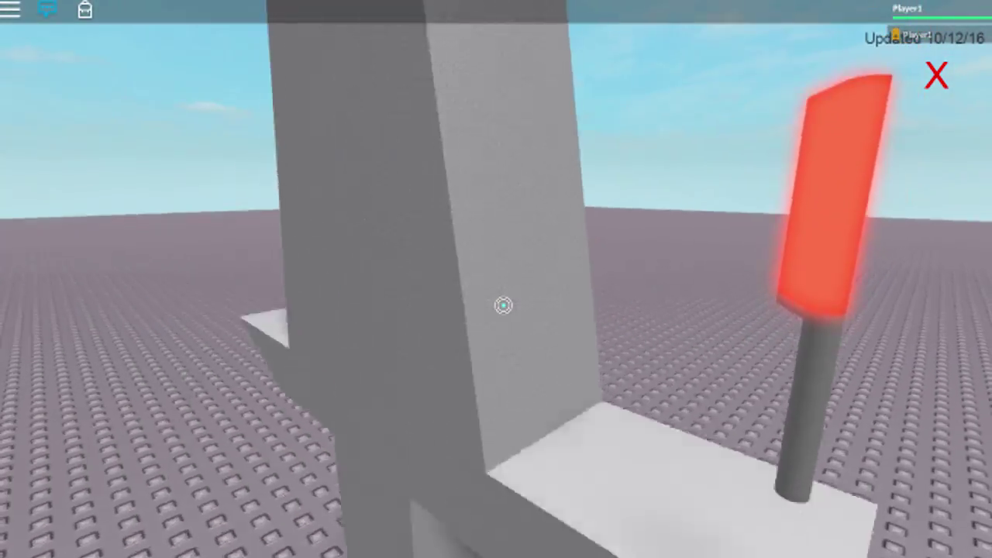
{"action": "key", "text": "w"}
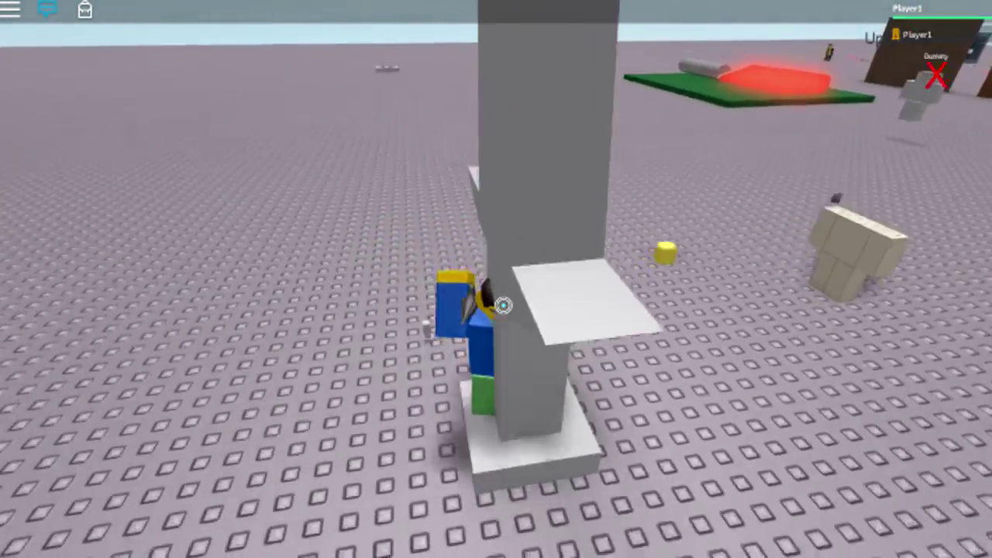
{"action": "scroll", "coordinate": [502, 306], "scroll_direction": "up", "scroll_amount": 5}
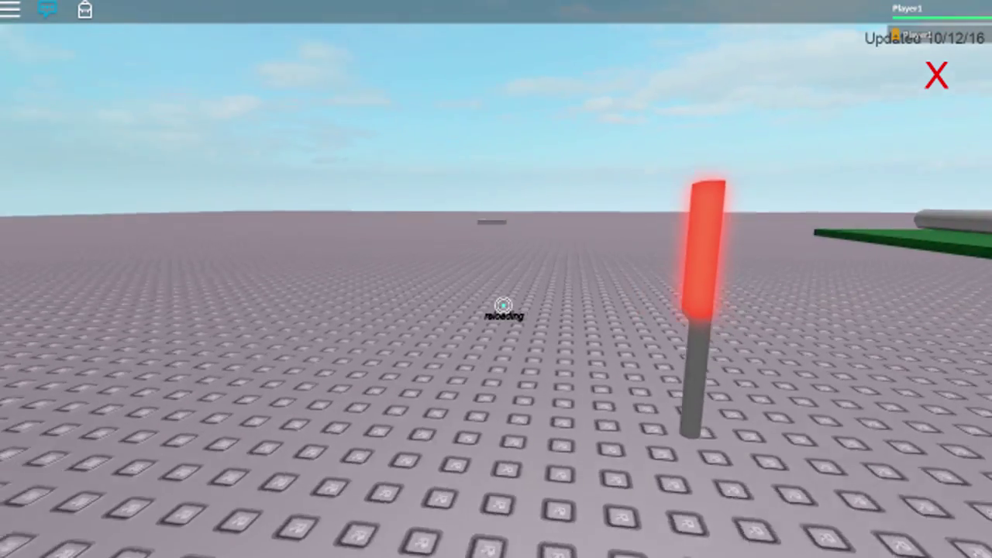
{"action": "scroll", "coordinate": [503, 306], "scroll_direction": "down", "scroll_amount": 5}
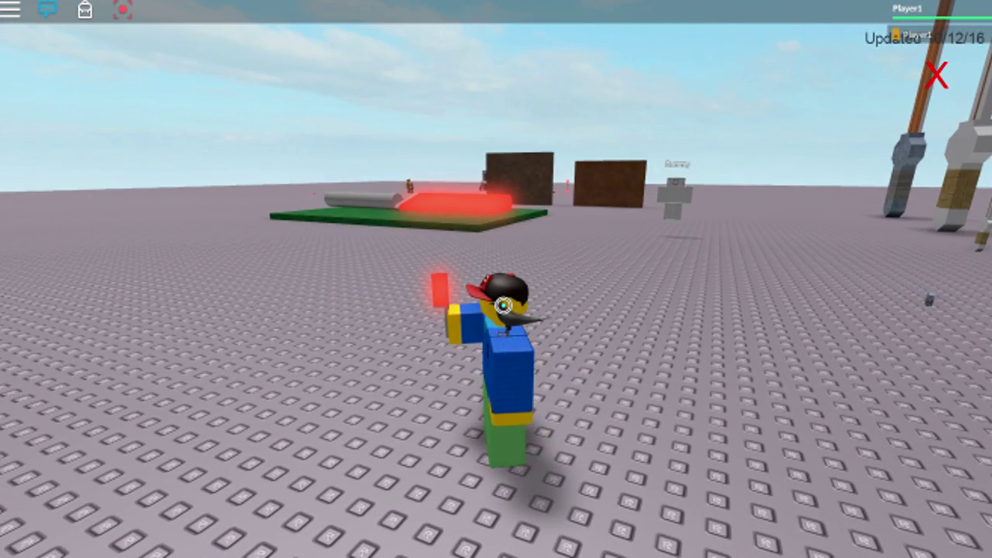
- Return to the playtest and inspect the held cleaver in first person and from the character's front
{"action": "scroll", "coordinate": [542, 281], "scroll_direction": "down", "scroll_amount": 1}
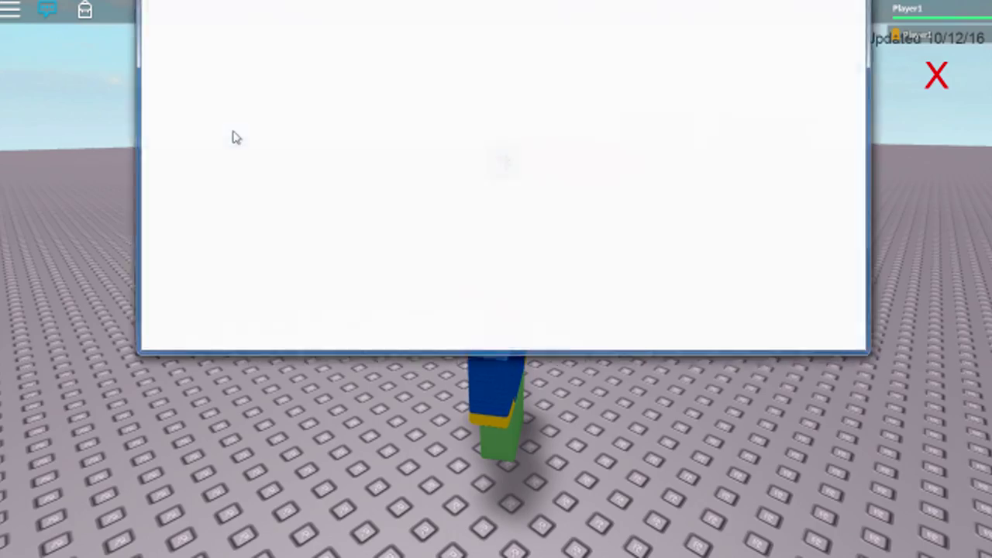
{"action": "left_click", "coordinate": [355, 155]}
{"action": "scroll", "coordinate": [634, 245], "scroll_direction": "up", "scroll_amount": 2}
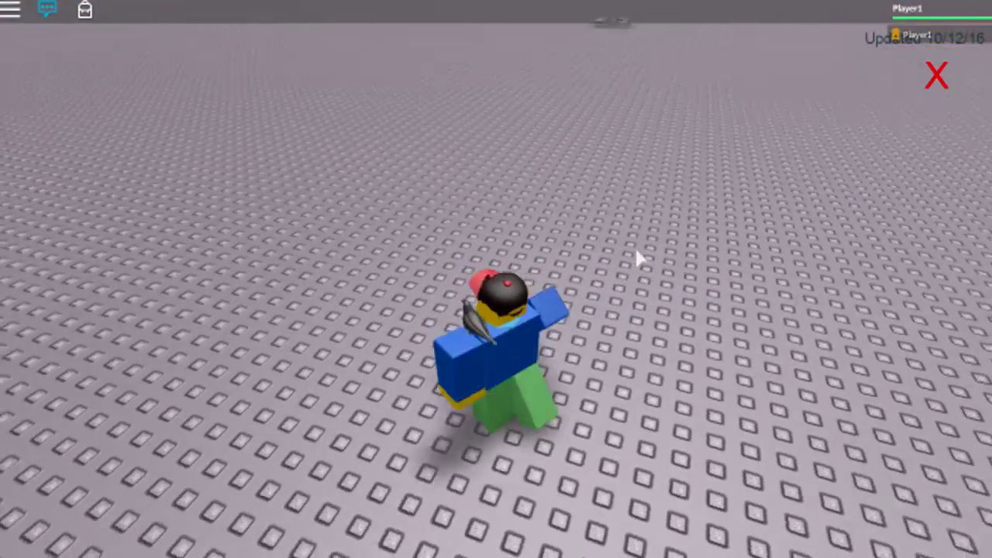
{"action": "right_click_drag", "start_coordinate": [637, 258], "coordinate": [637, 258]}
{"action": "scroll", "coordinate": [654, 259], "scroll_direction": "up", "scroll_amount": 3}
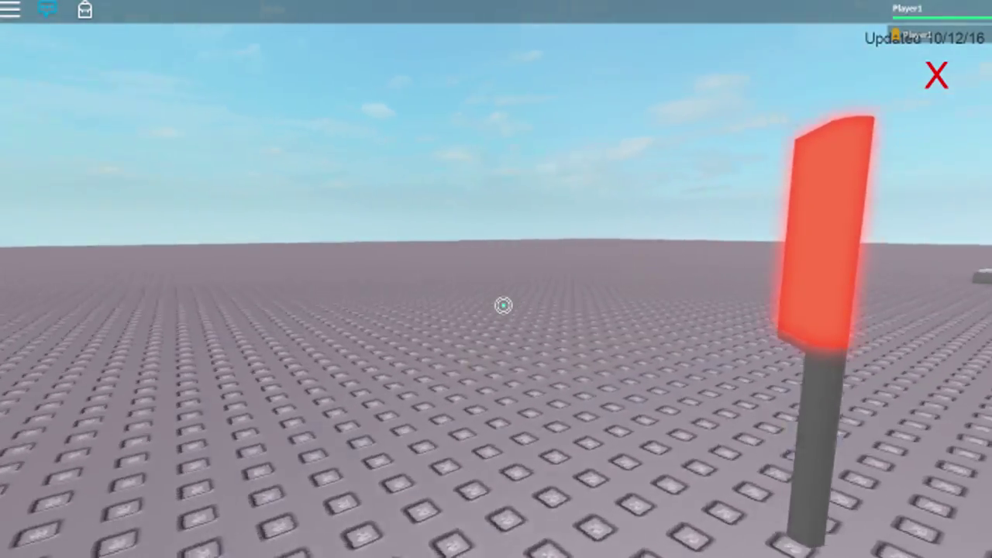
{"action": "scroll", "coordinate": [503, 305], "scroll_direction": "down", "scroll_amount": 4}
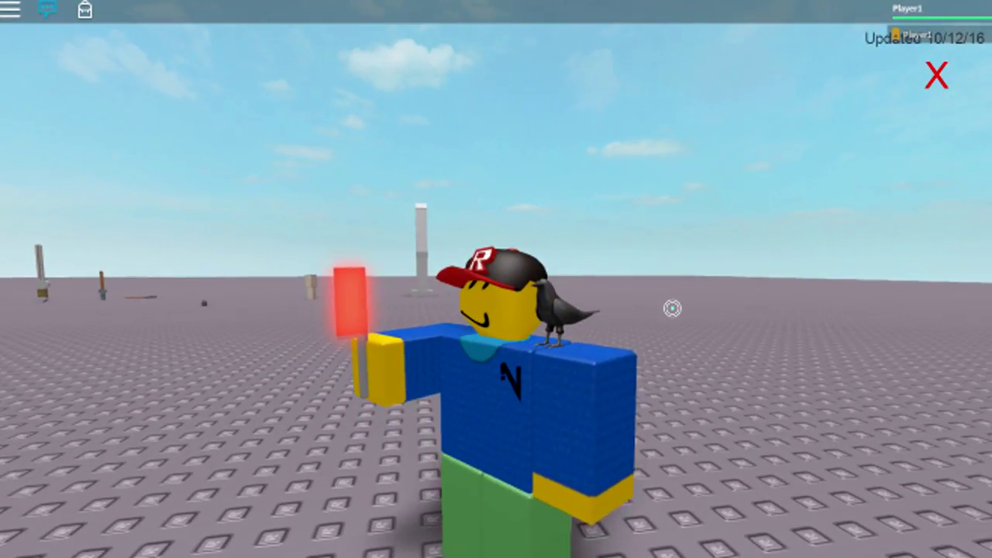
{"action": "right_click_drag", "start_coordinate": [672, 308], "coordinate": [682, 308]}
- Check the tools in the backpack inventory, close it, and equip the cleaver again for a front view
{"action": "key", "text": "grave"}
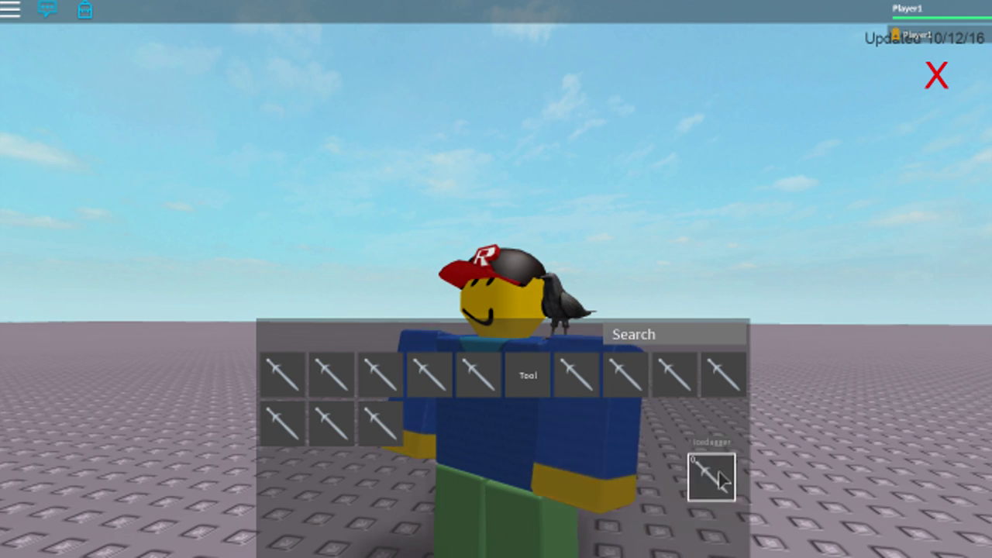
{"action": "key", "text": "grave"}
{"action": "scroll", "coordinate": [718, 408], "scroll_direction": "down", "scroll_amount": 5}
{"action": "key", "text": "1"}
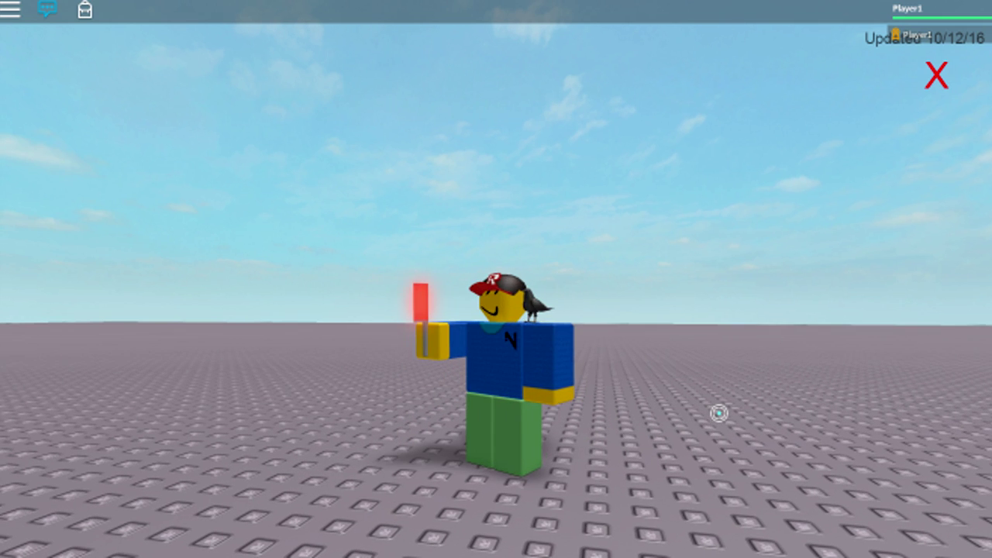
{"action": "right_click_drag", "start_coordinate": [783, 426], "coordinate": [783, 427]}
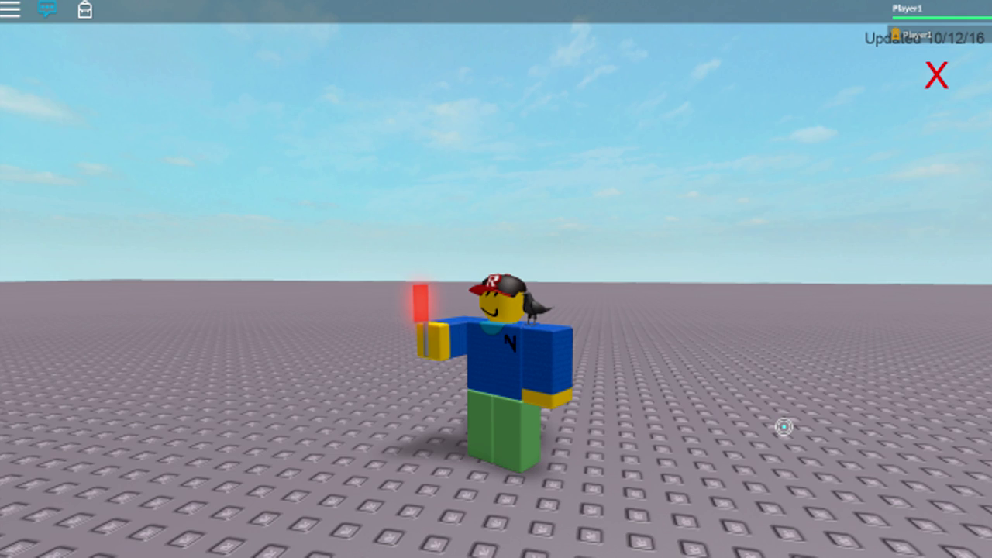